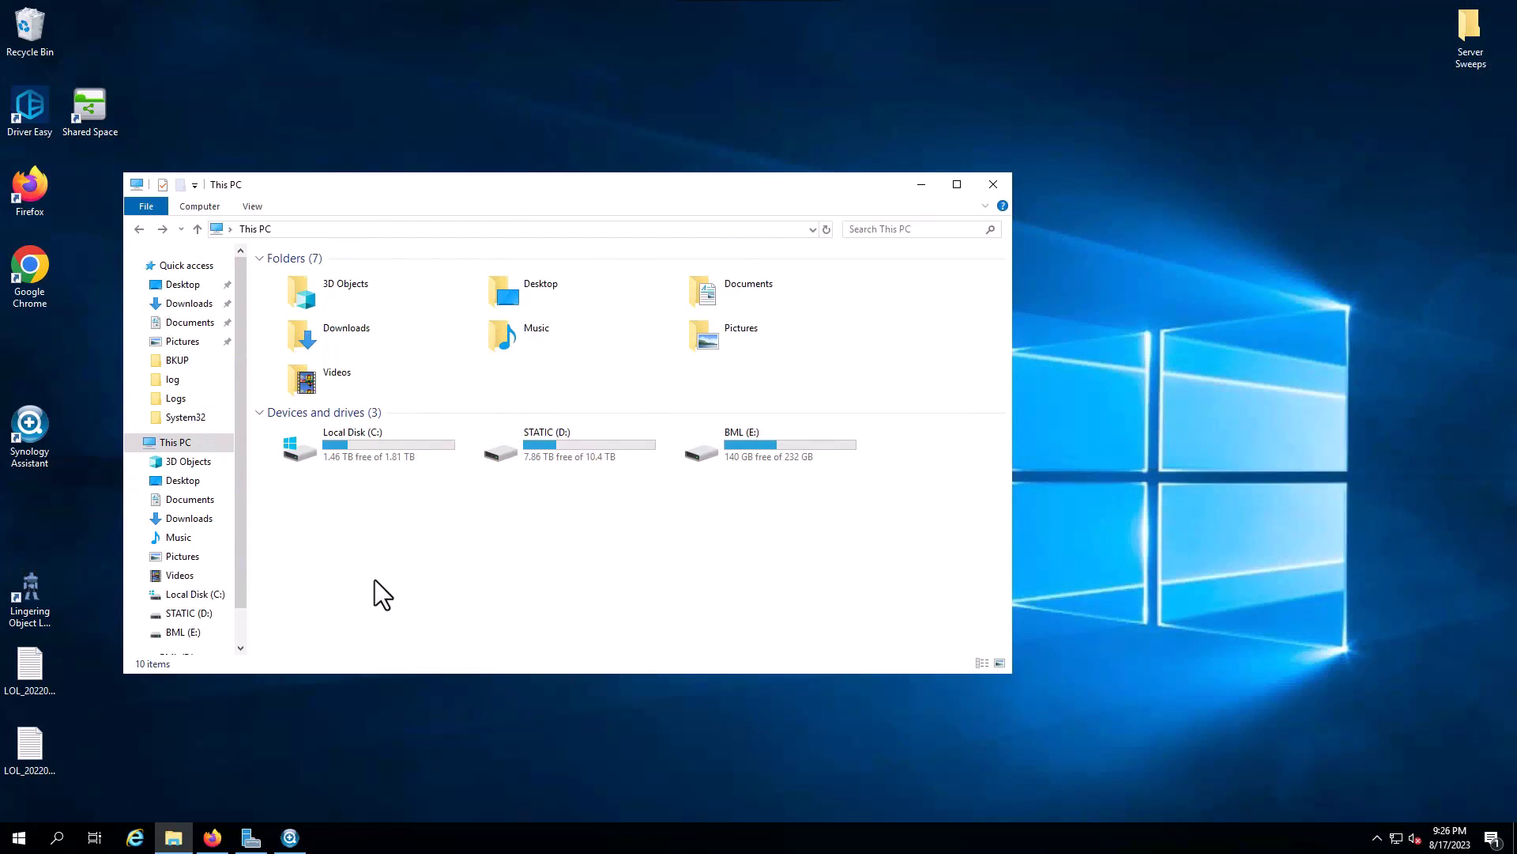
Switch to the Synology NAS session in Firefox and open Package Center in a maximized window.
{"action": "left_click", "coordinate": [213, 841]}
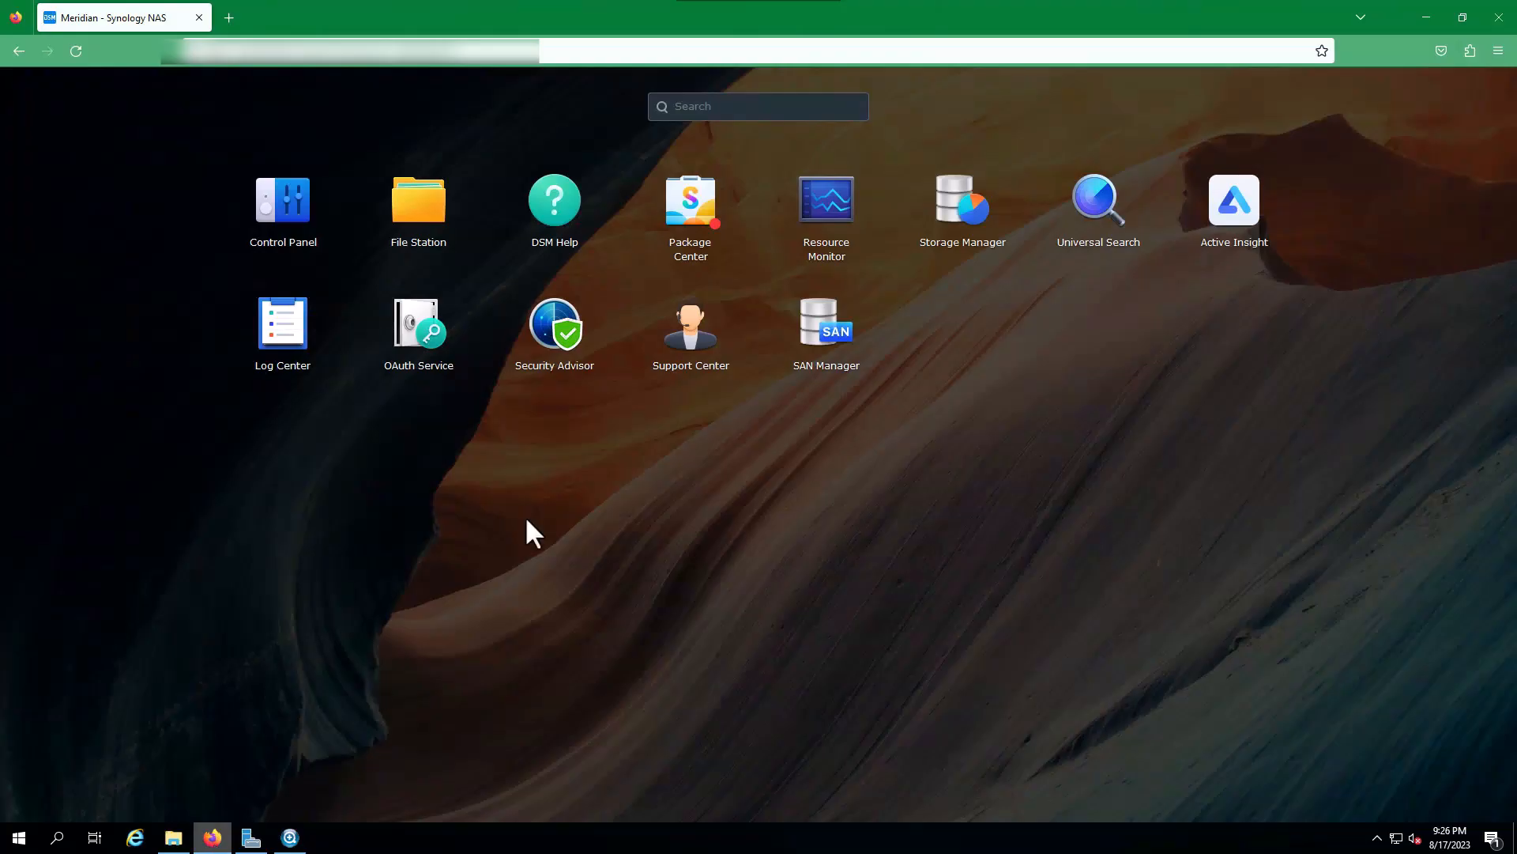
{"action": "left_click", "coordinate": [674, 431]}
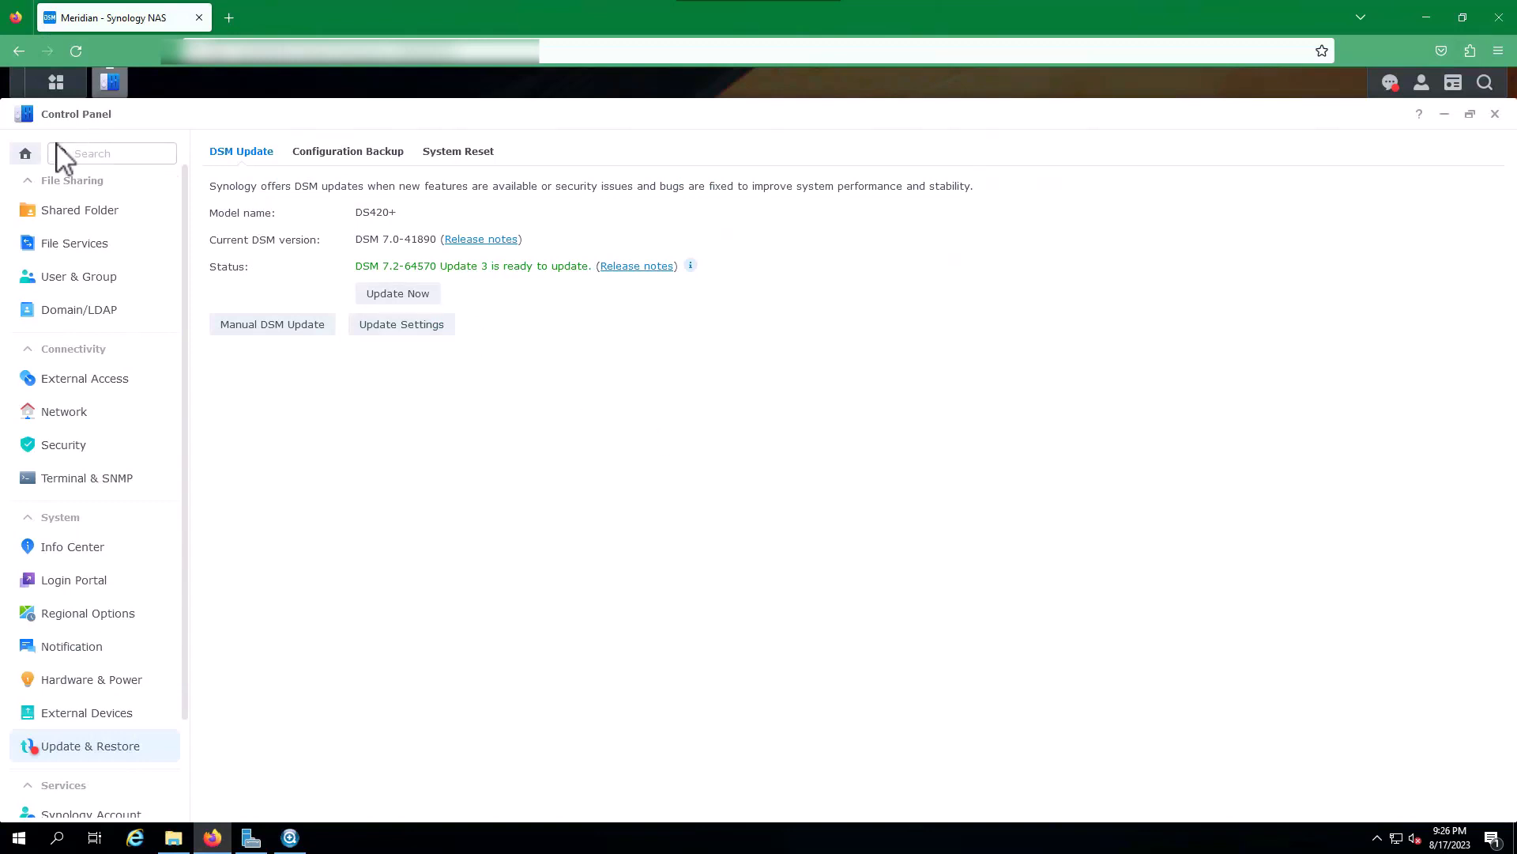
{"action": "left_click", "coordinate": [55, 84]}
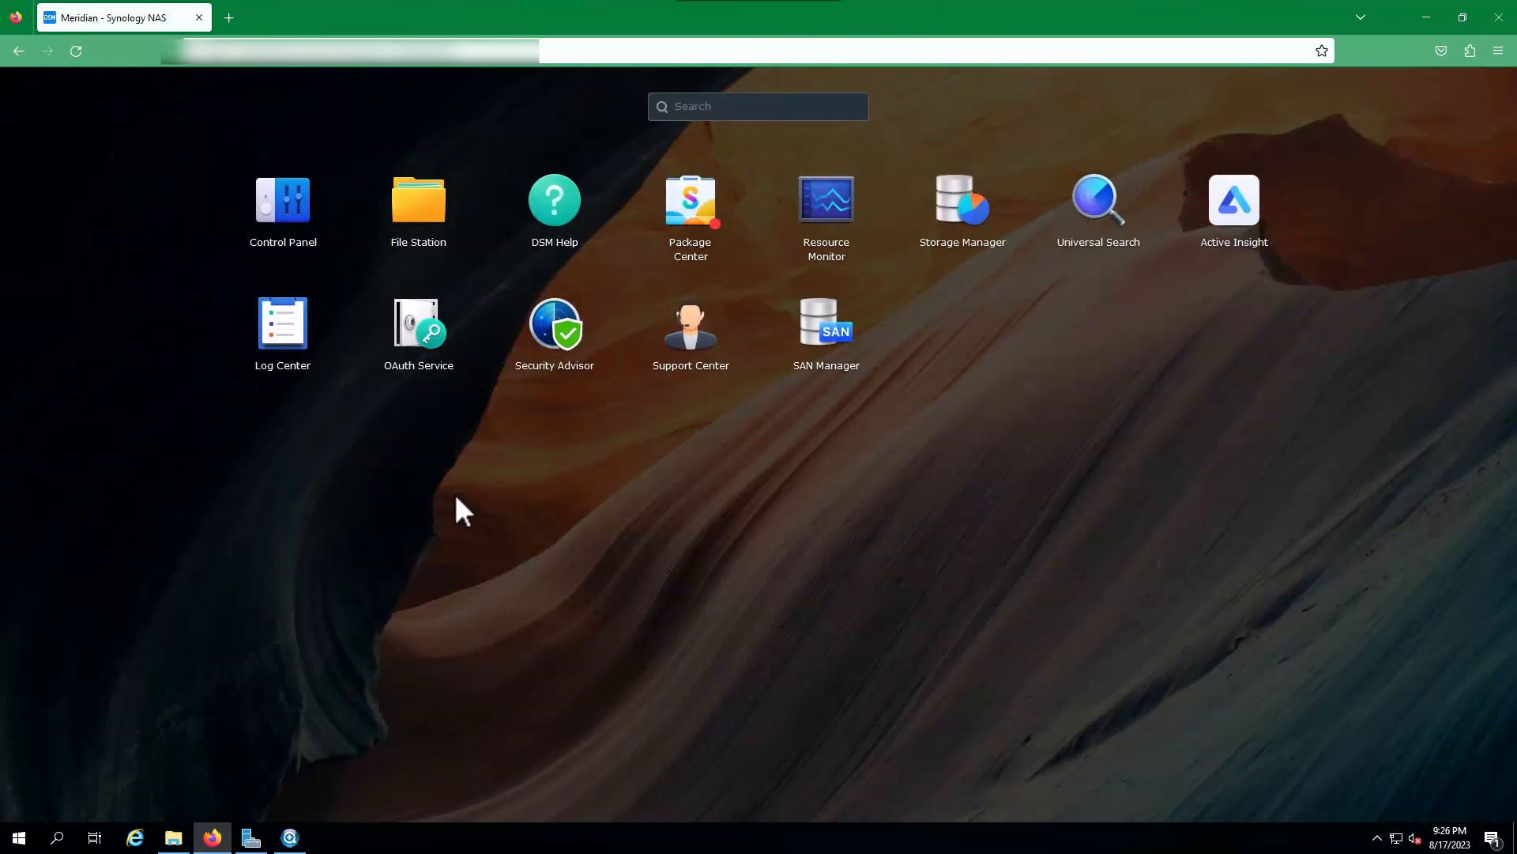
{"action": "left_click", "coordinate": [692, 237]}
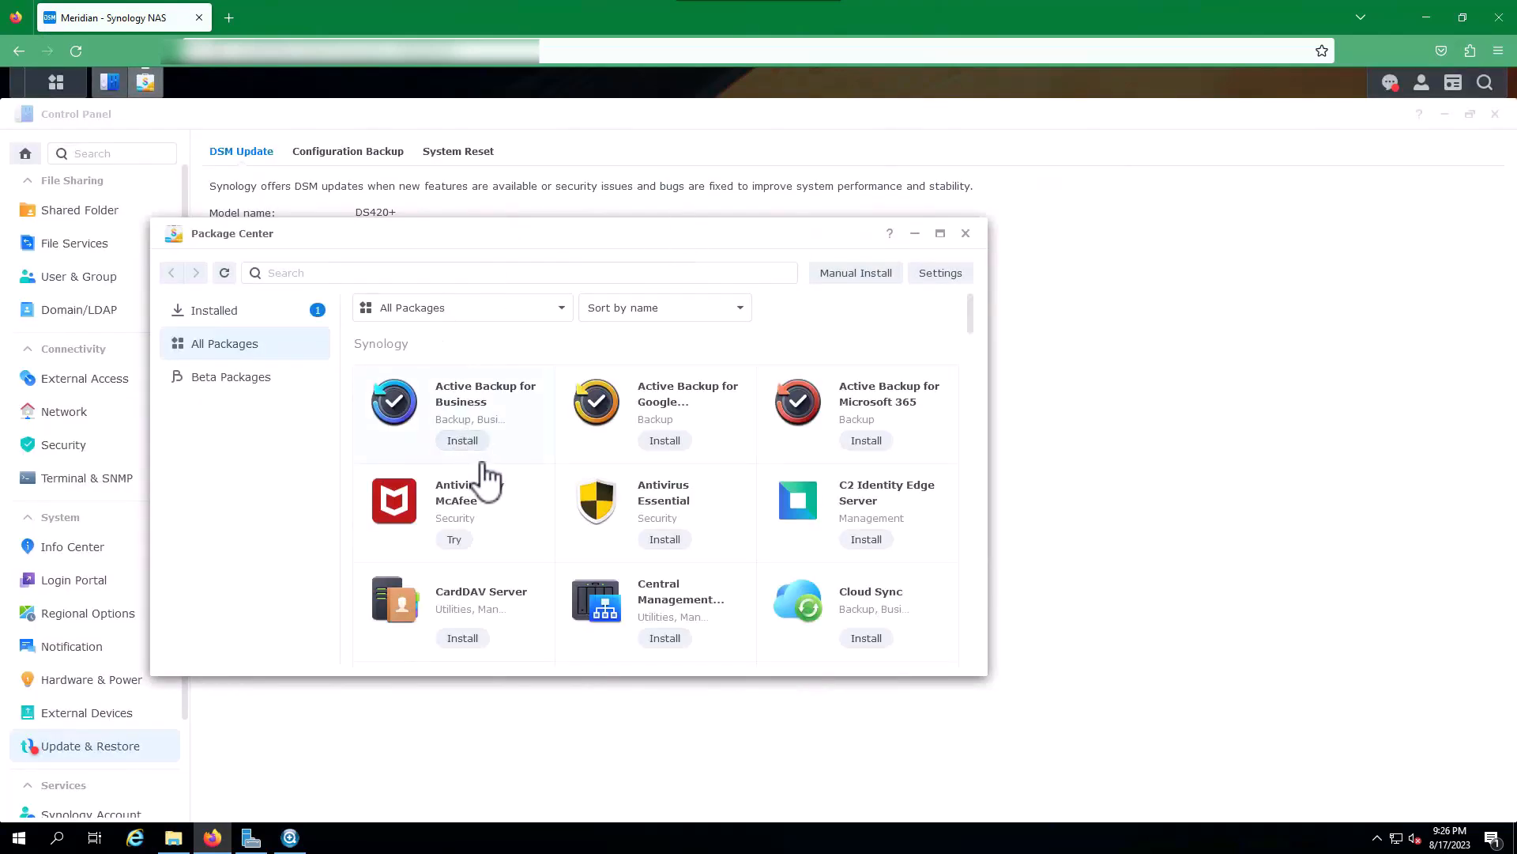
{"action": "left_click", "coordinate": [940, 234]}
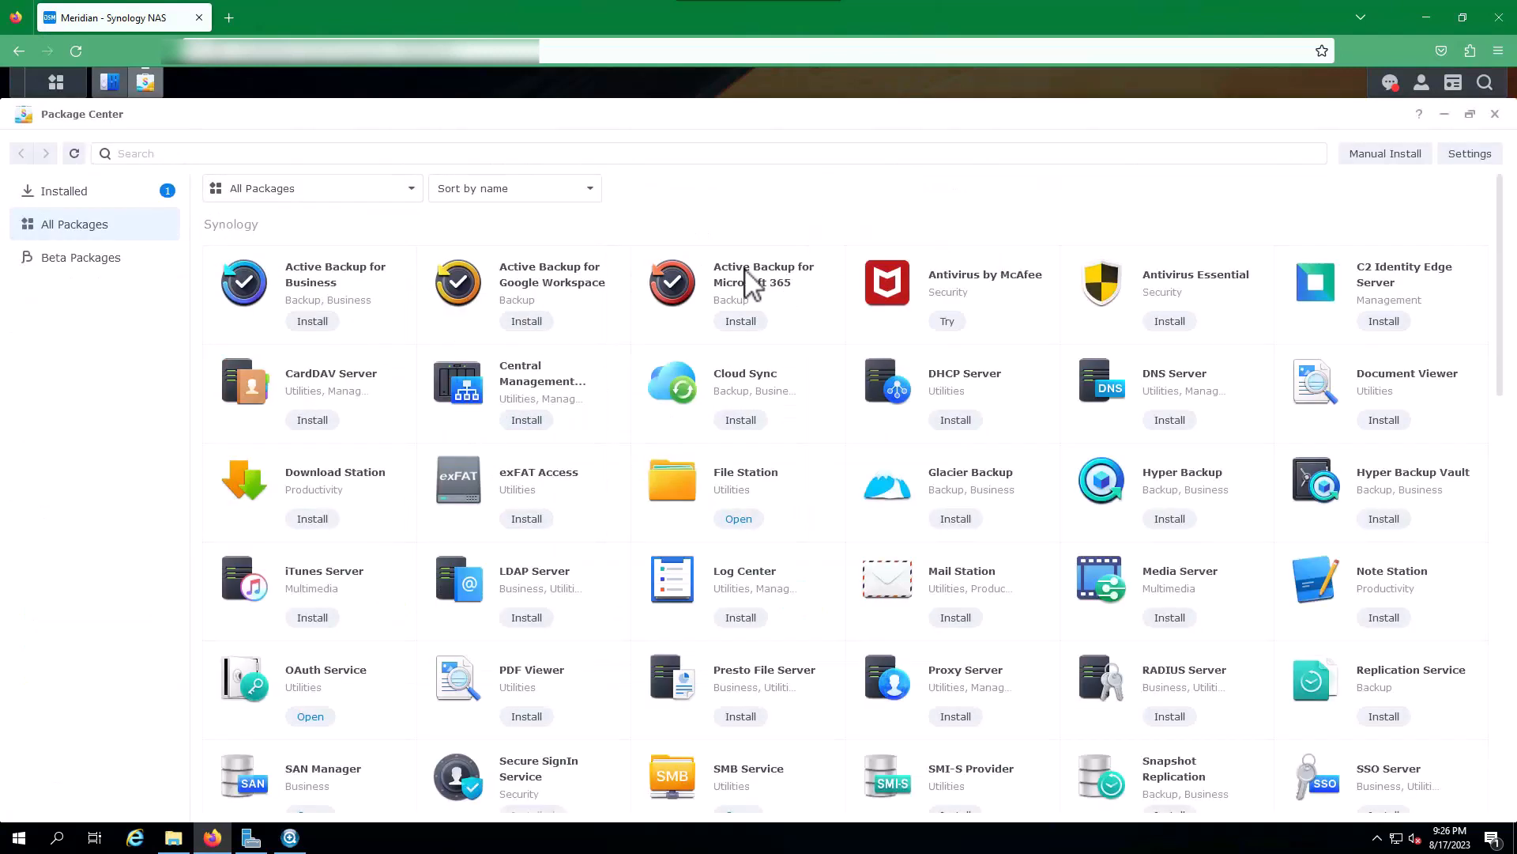
Install the Active Backup for Business package and close Package Center.
{"action": "left_click", "coordinate": [326, 323]}
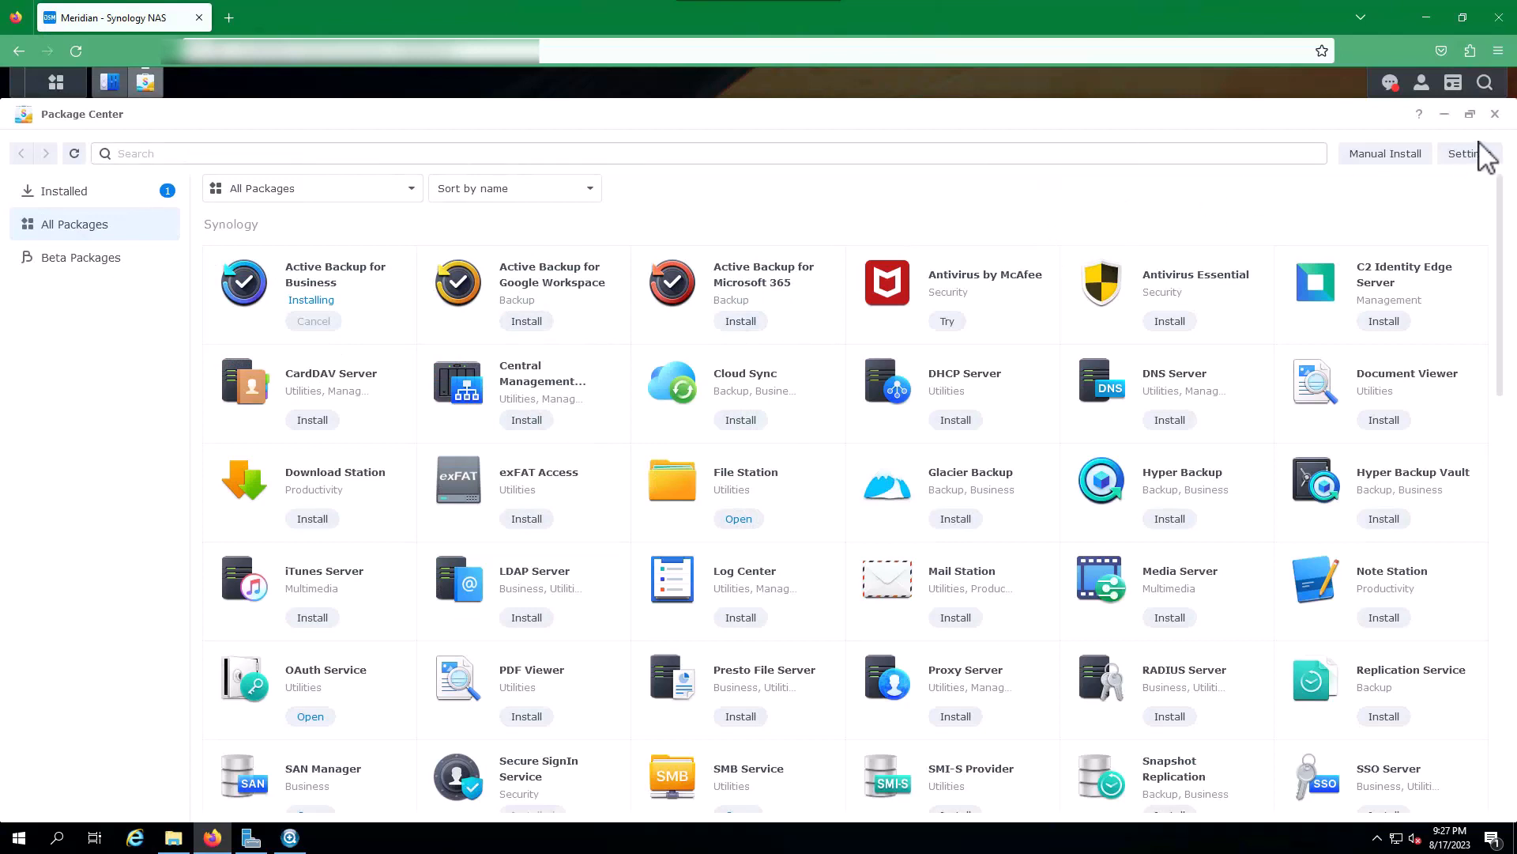
{"action": "left_click", "coordinate": [1470, 116]}
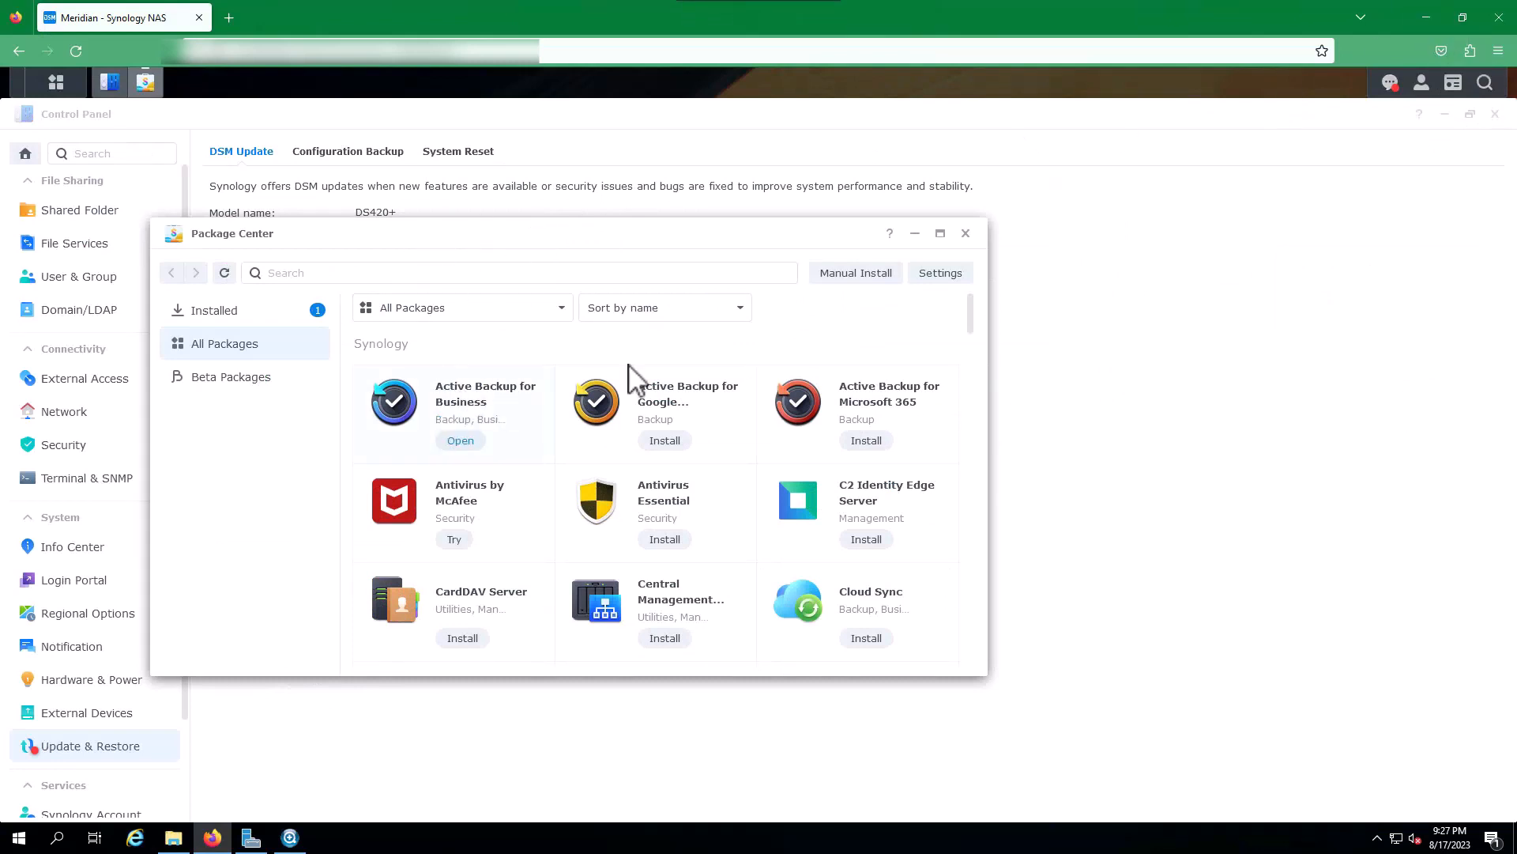
{"action": "left_click", "coordinate": [965, 234]}
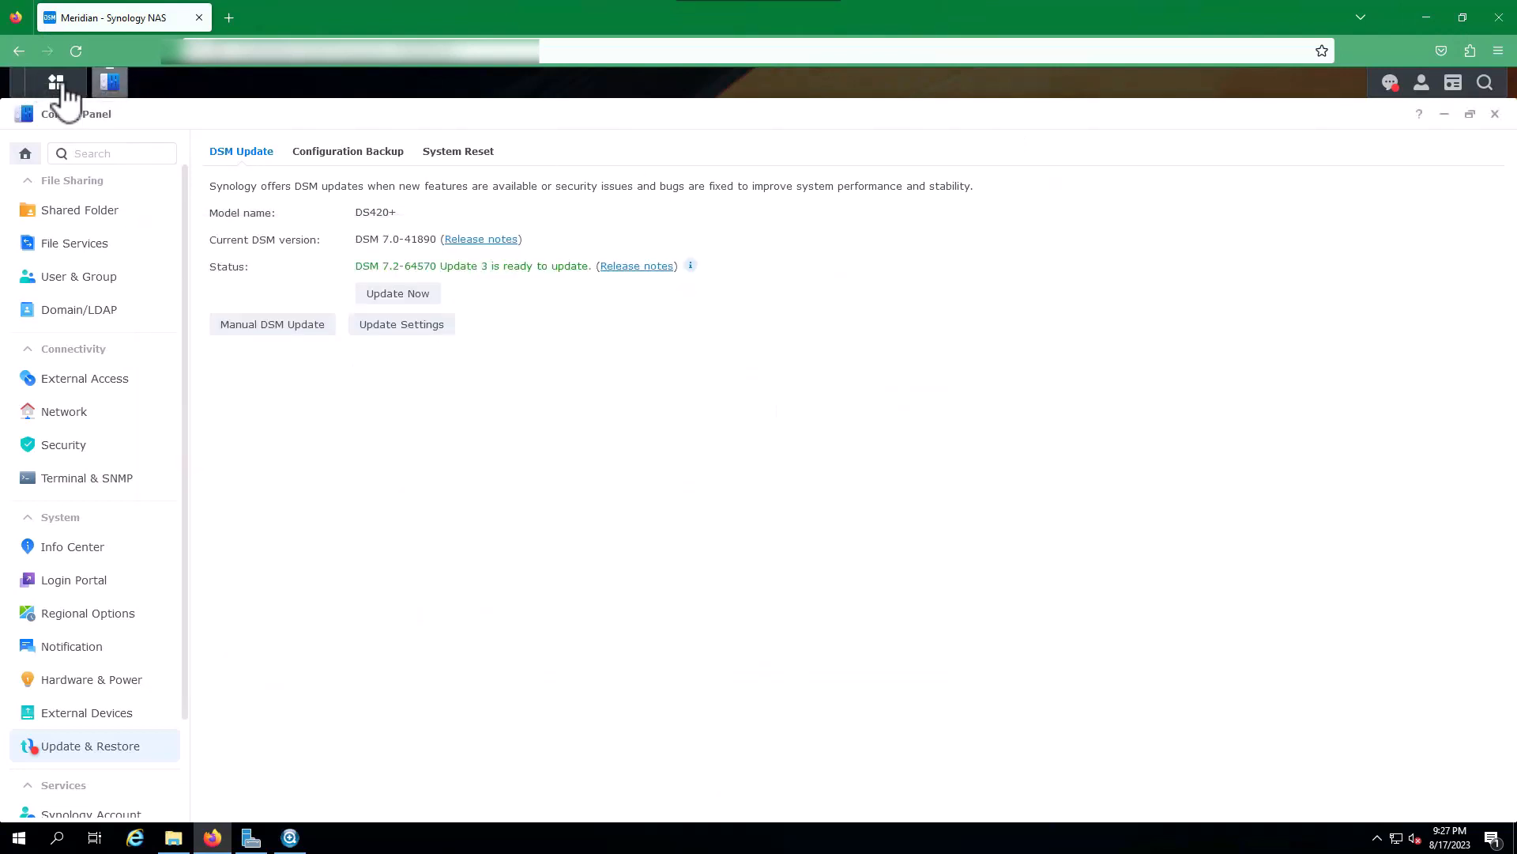
Launch Active Backup for Business from the DSM applications and start its activation.
{"action": "left_click", "coordinate": [55, 82]}
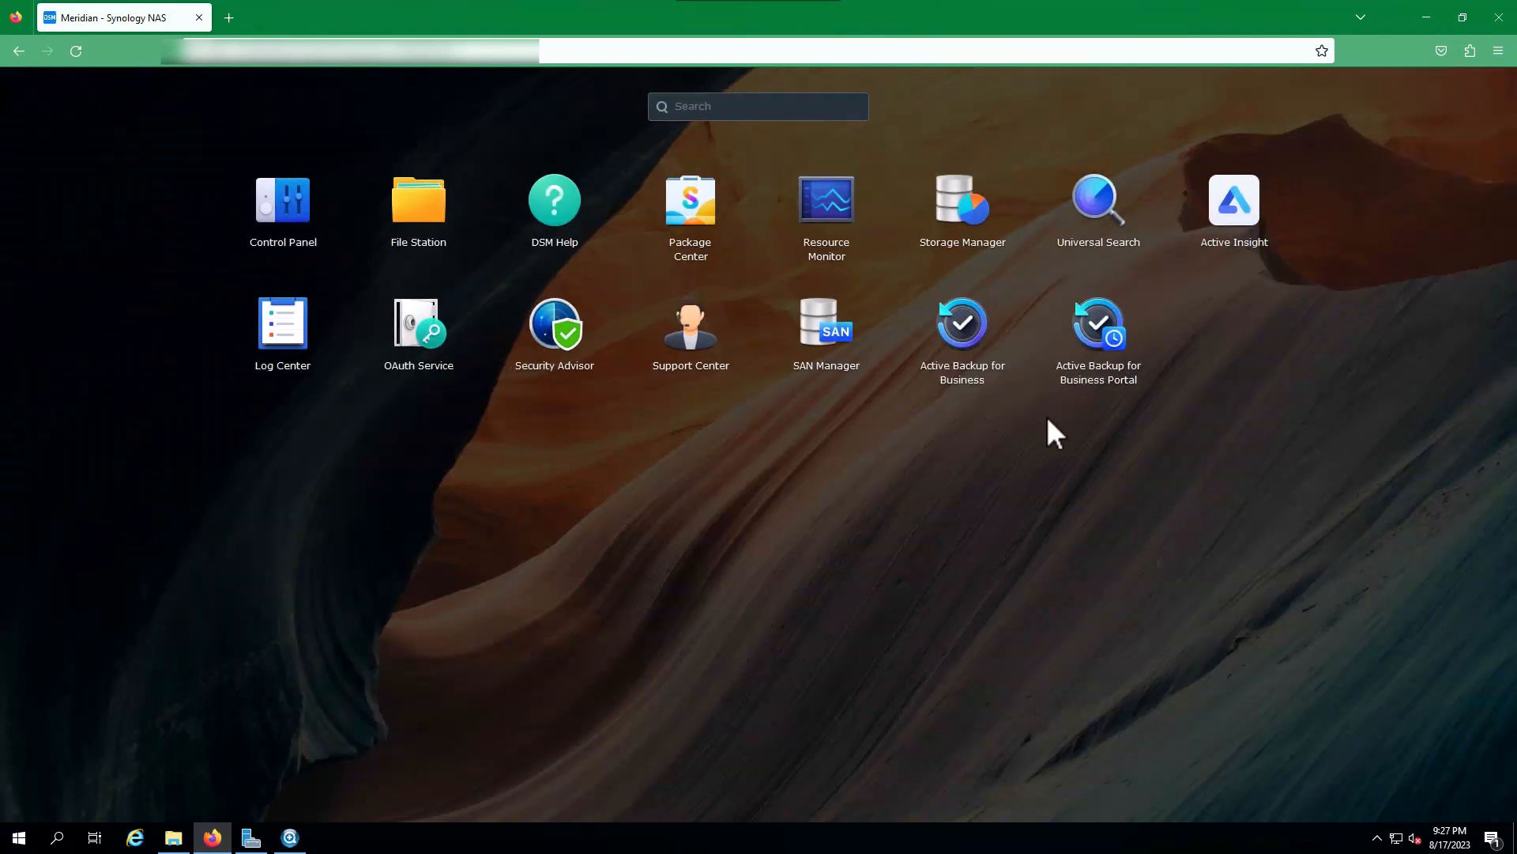
{"action": "left_click", "coordinate": [967, 367]}
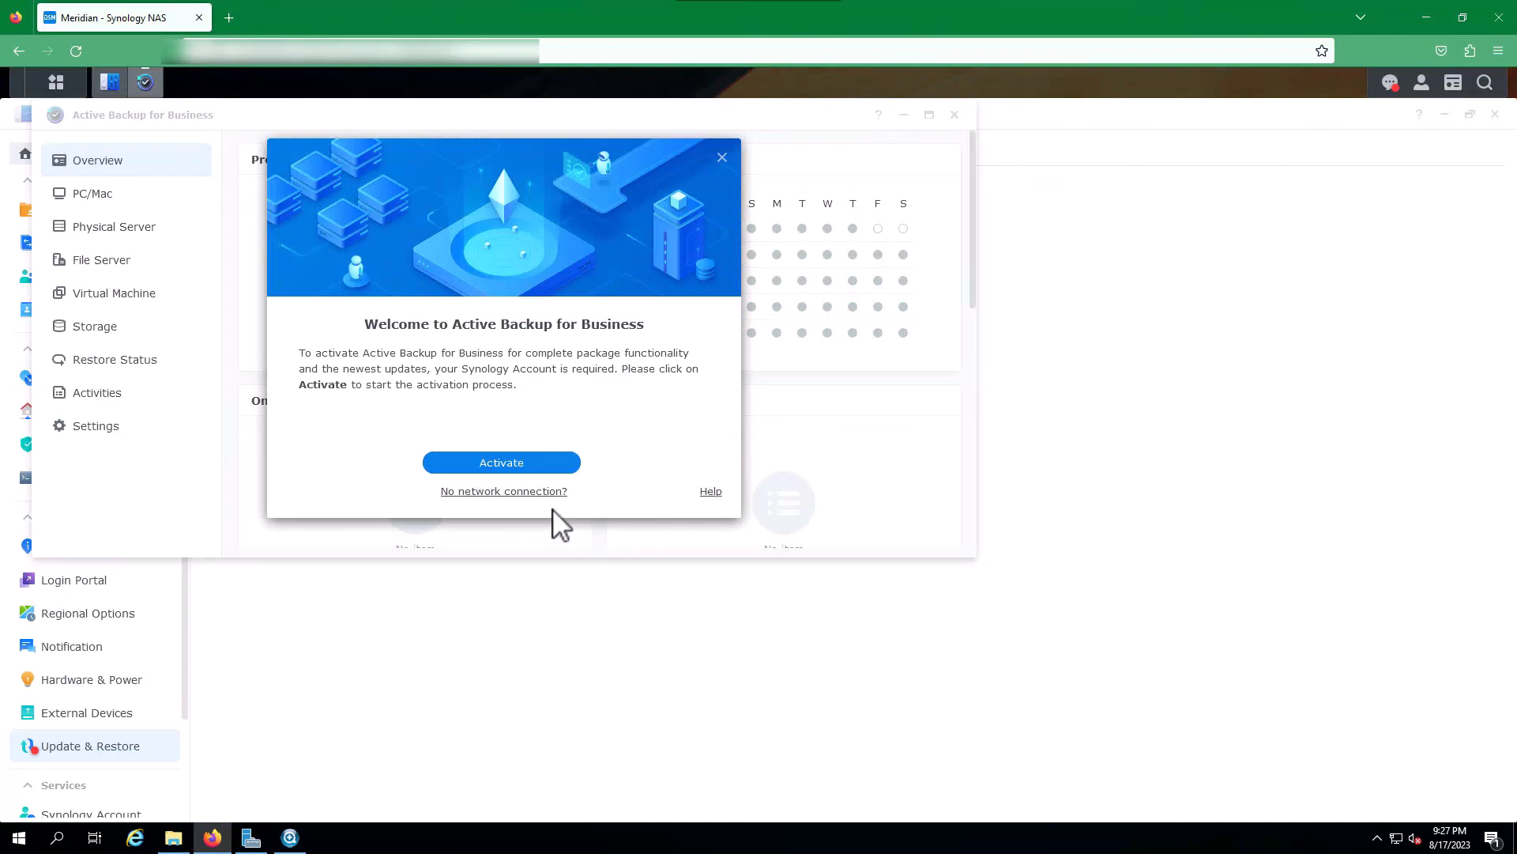
{"action": "left_click", "coordinate": [522, 466]}
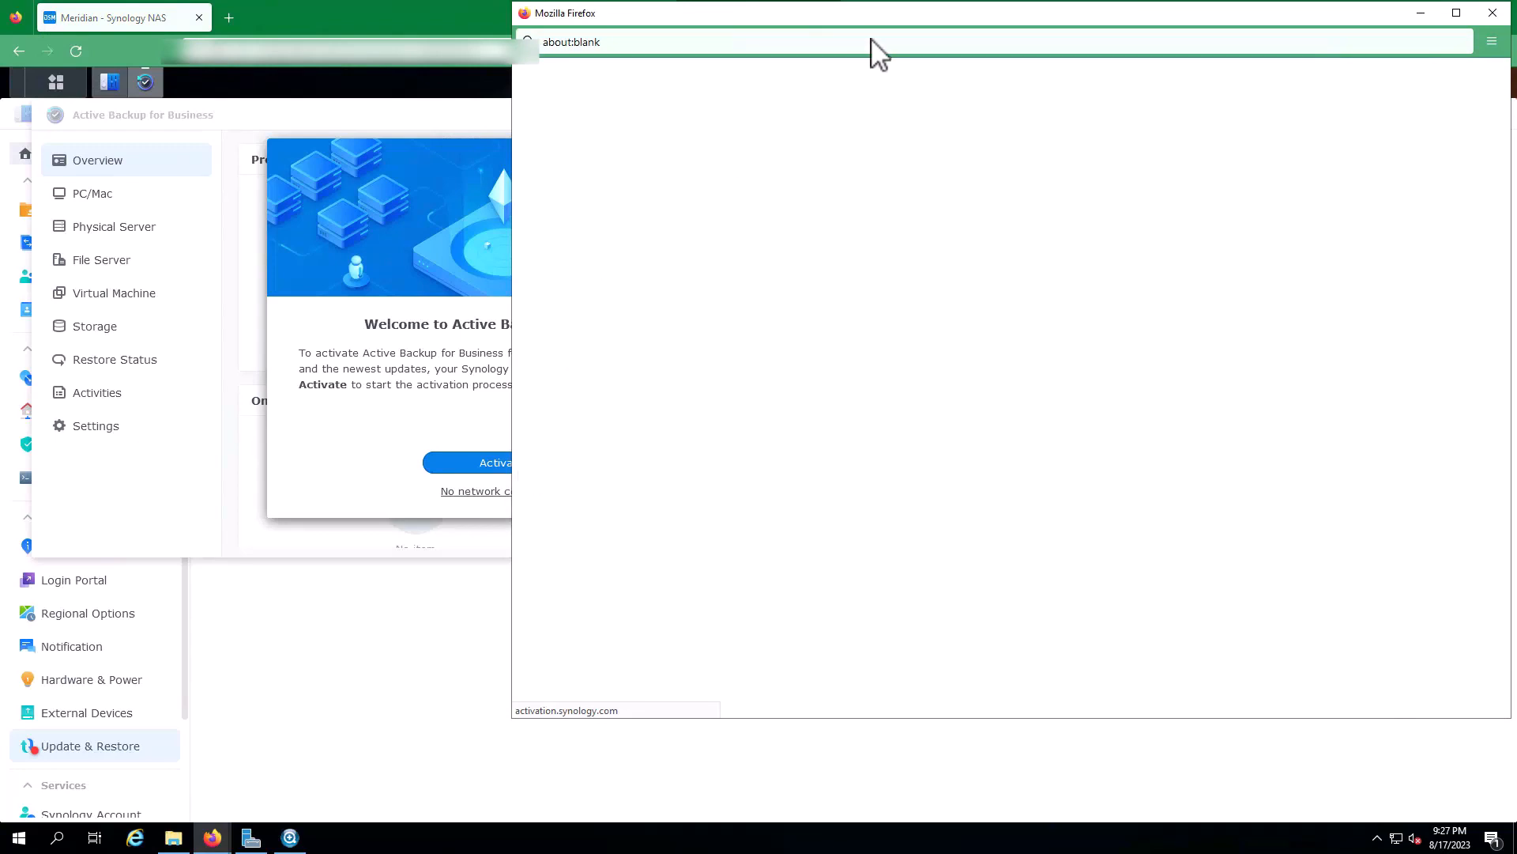
{"action": "left_click_drag", "start_coordinate": [884, 19], "coordinate": [716, 71]}
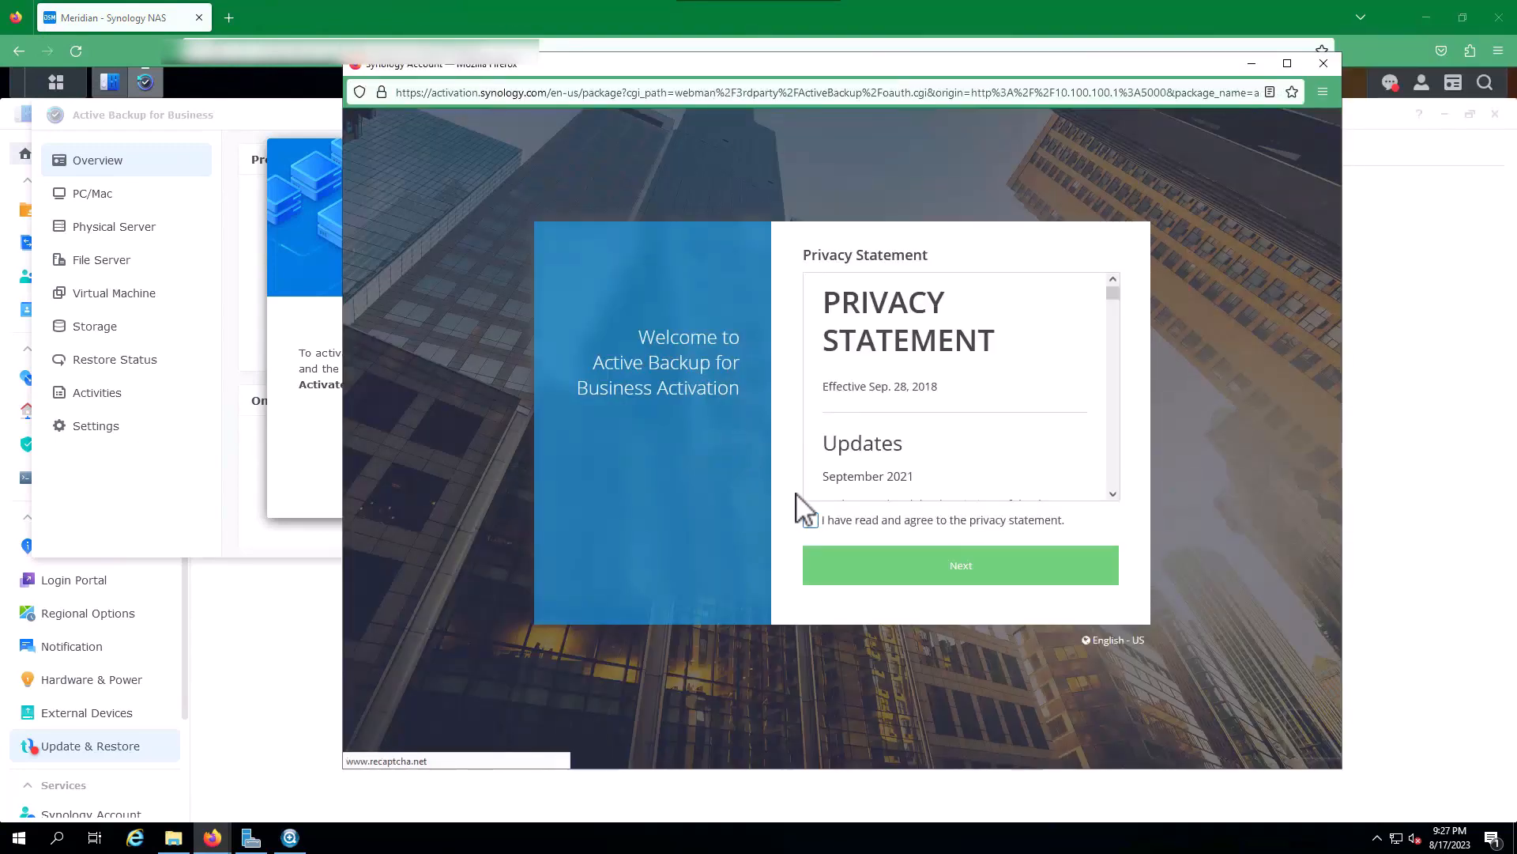
Agree to the activation privacy statement and allow pop-ups for activation.synology.com.
{"action": "left_click", "coordinate": [810, 520]}
{"action": "left_click", "coordinate": [906, 584]}
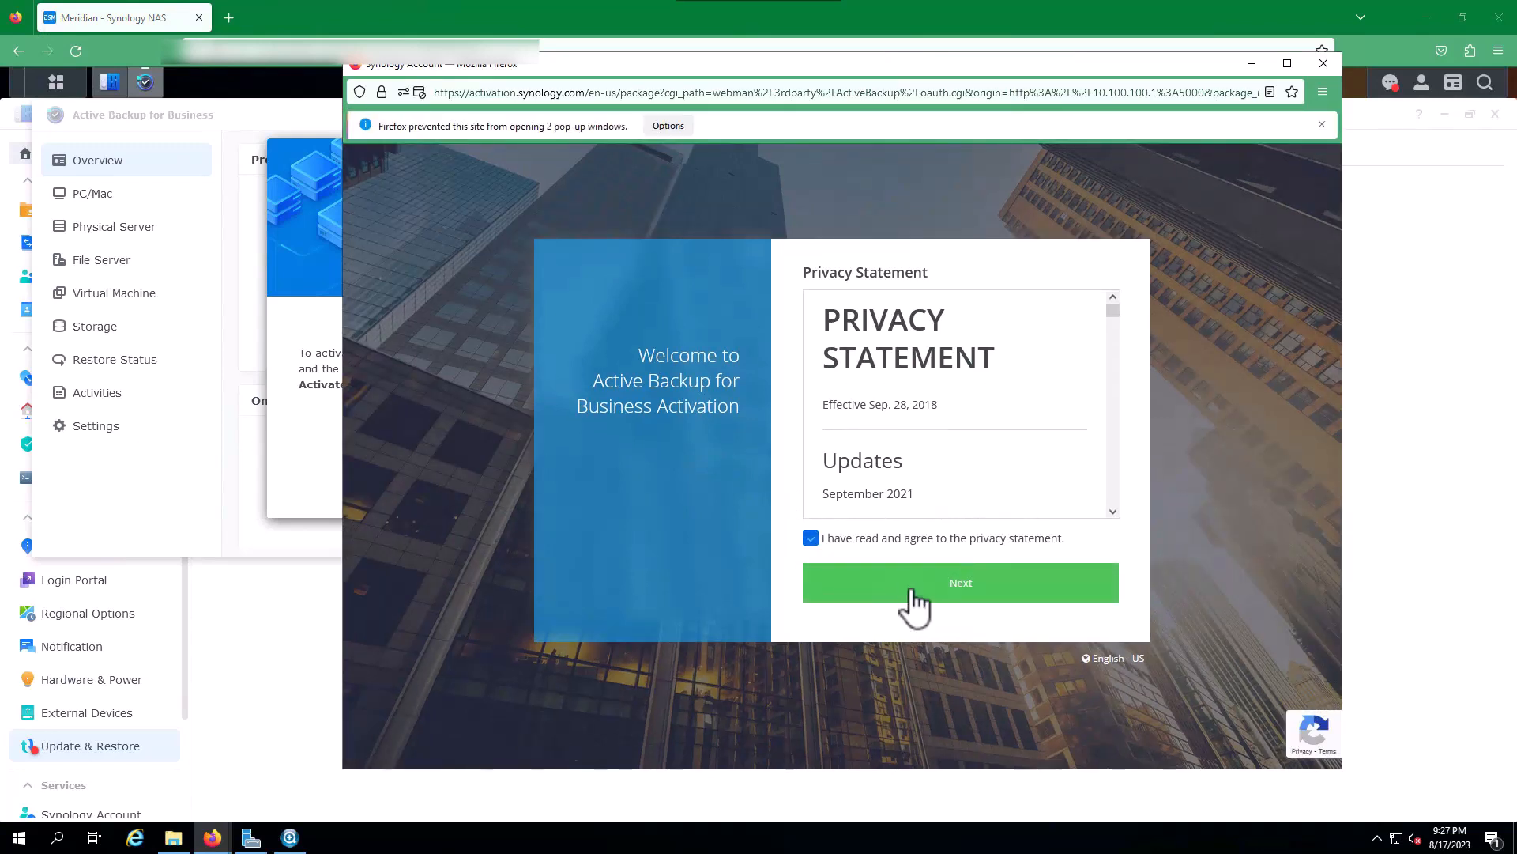
{"action": "left_click_drag", "start_coordinate": [1114, 316], "coordinate": [1120, 539]}
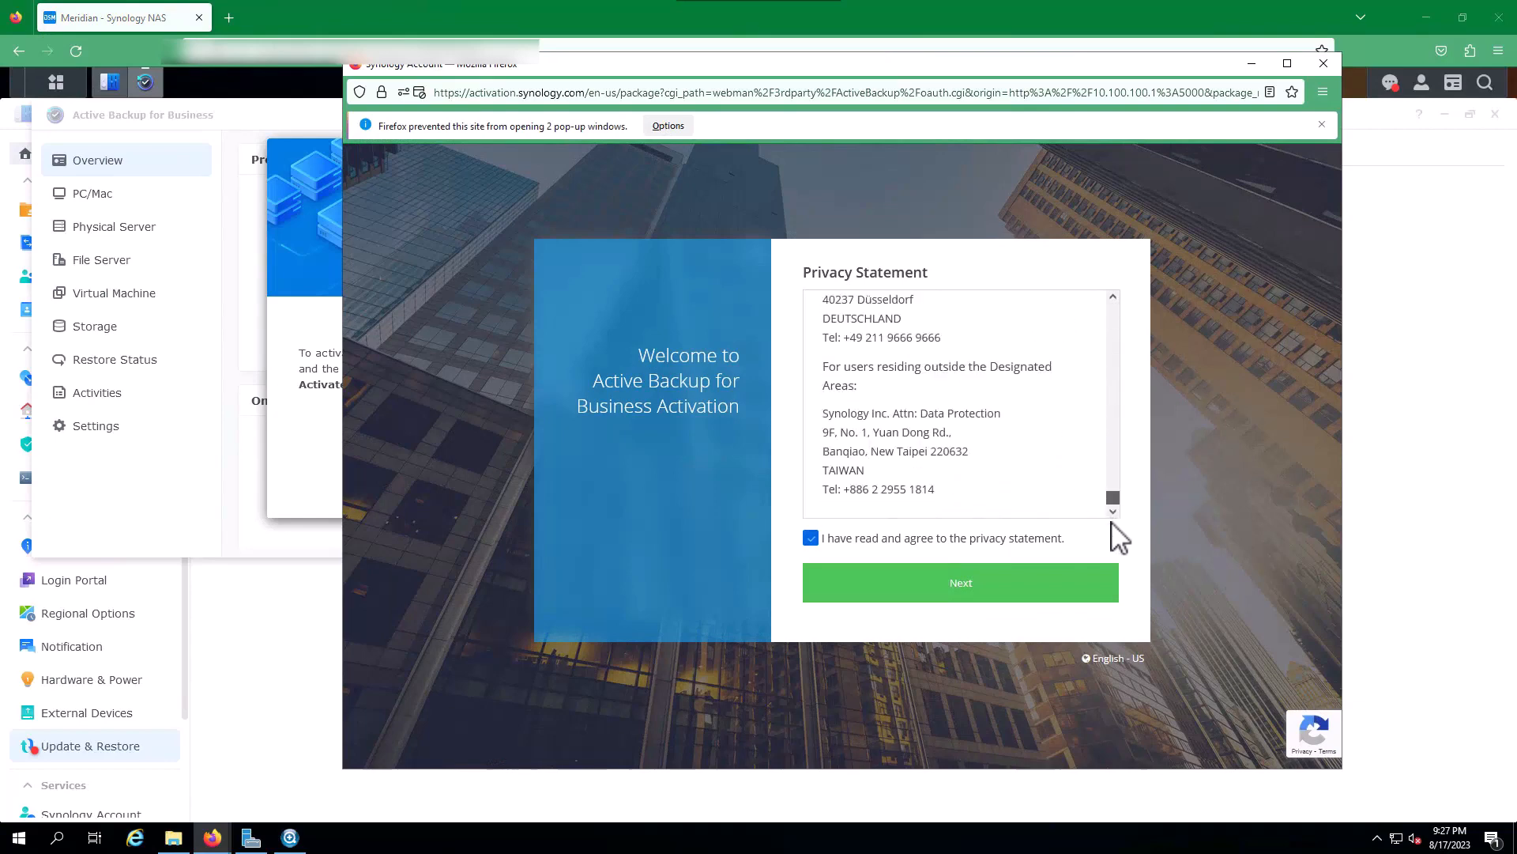
{"action": "left_click", "coordinate": [668, 127]}
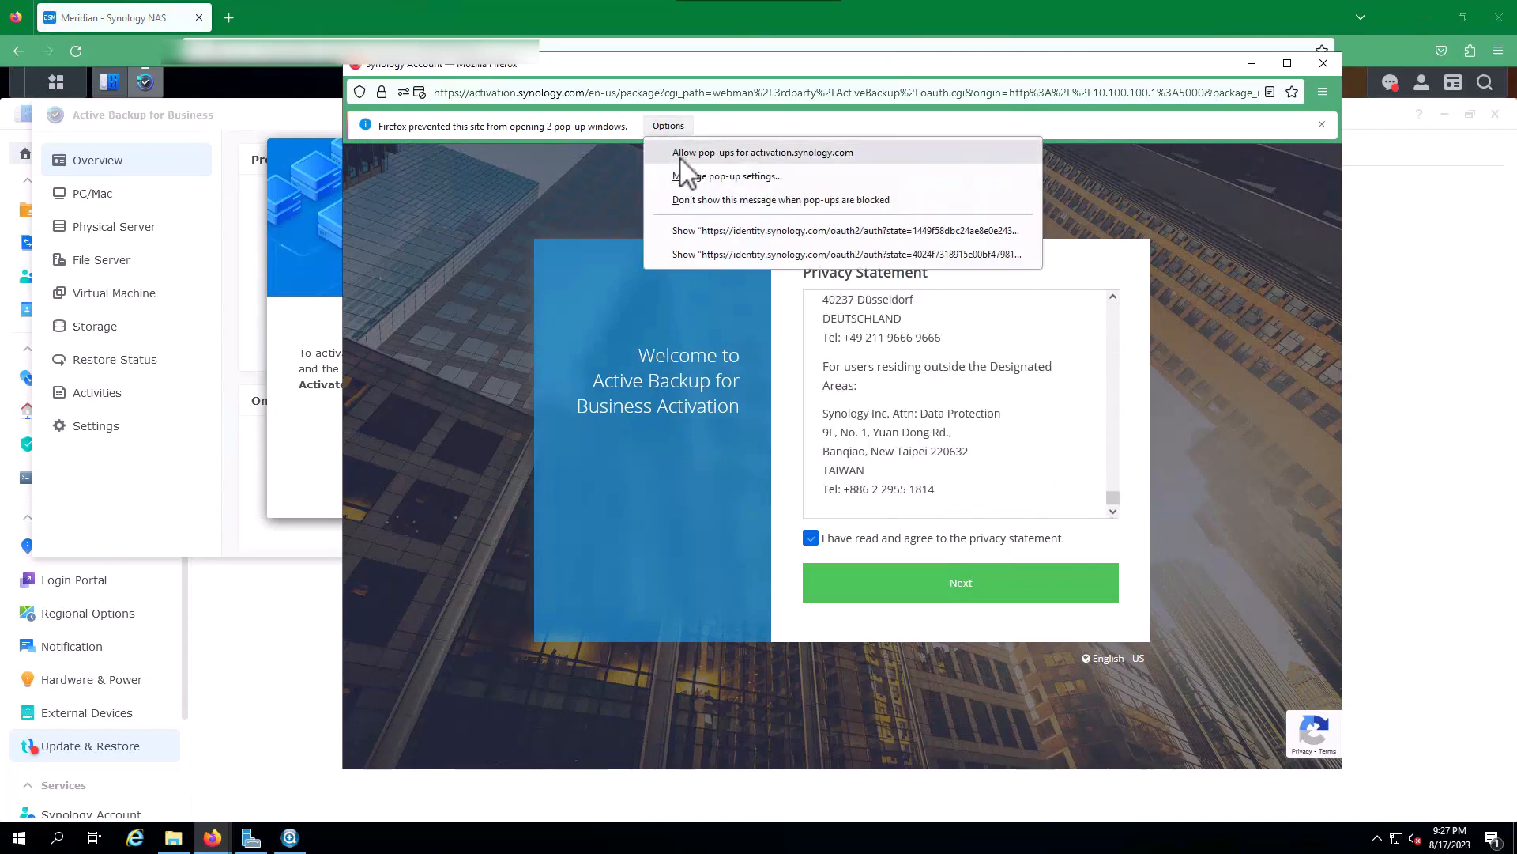
{"action": "left_click", "coordinate": [682, 153]}
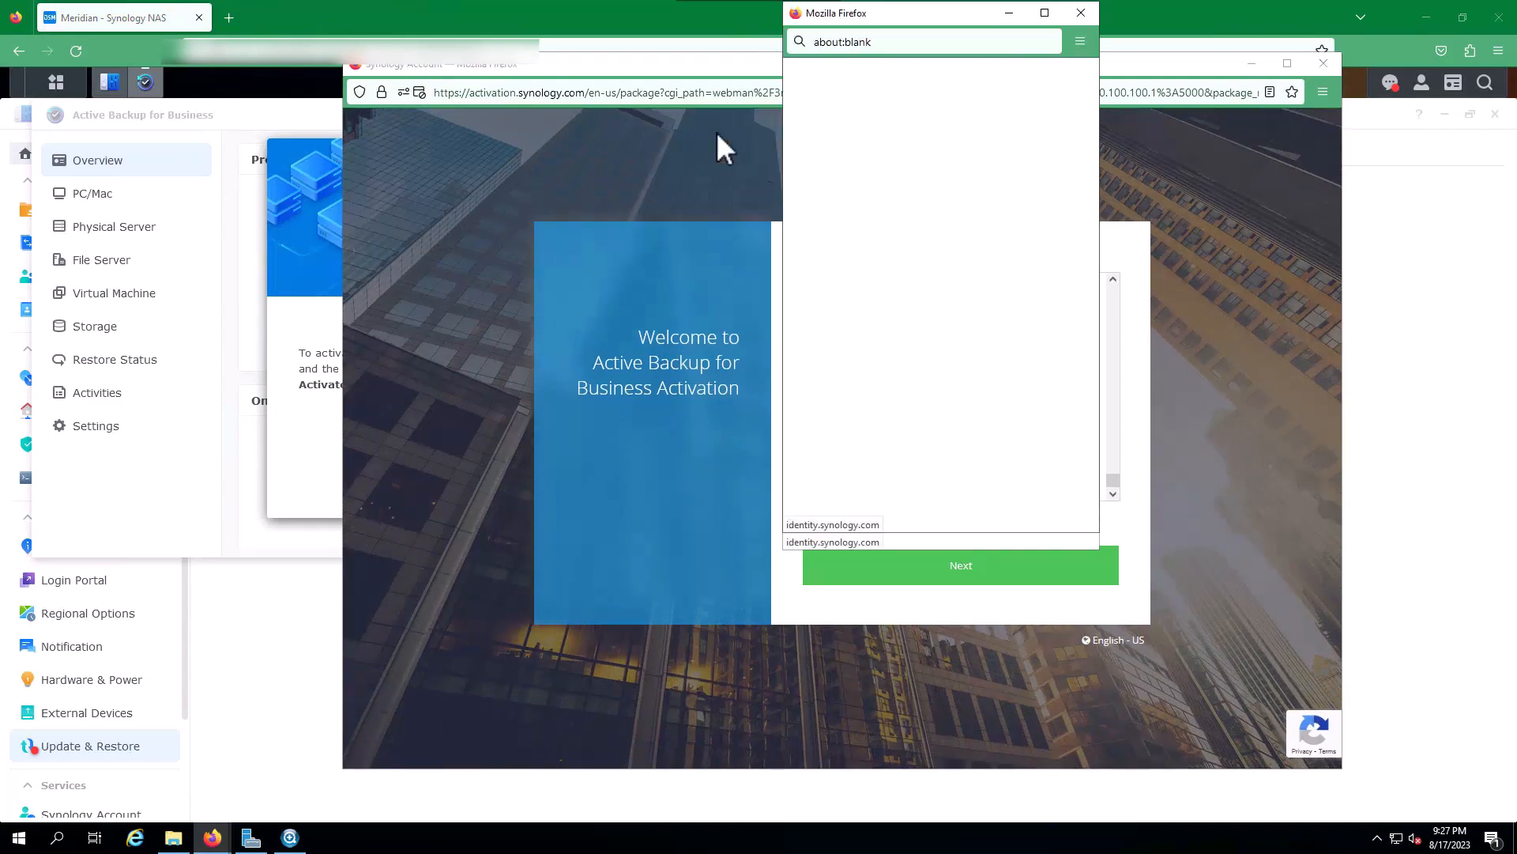
Choose to create a Synology Account from the sign-in window and finish activating Active Backup for Business.
{"action": "left_click_drag", "start_coordinate": [931, 14], "coordinate": [833, 136]}
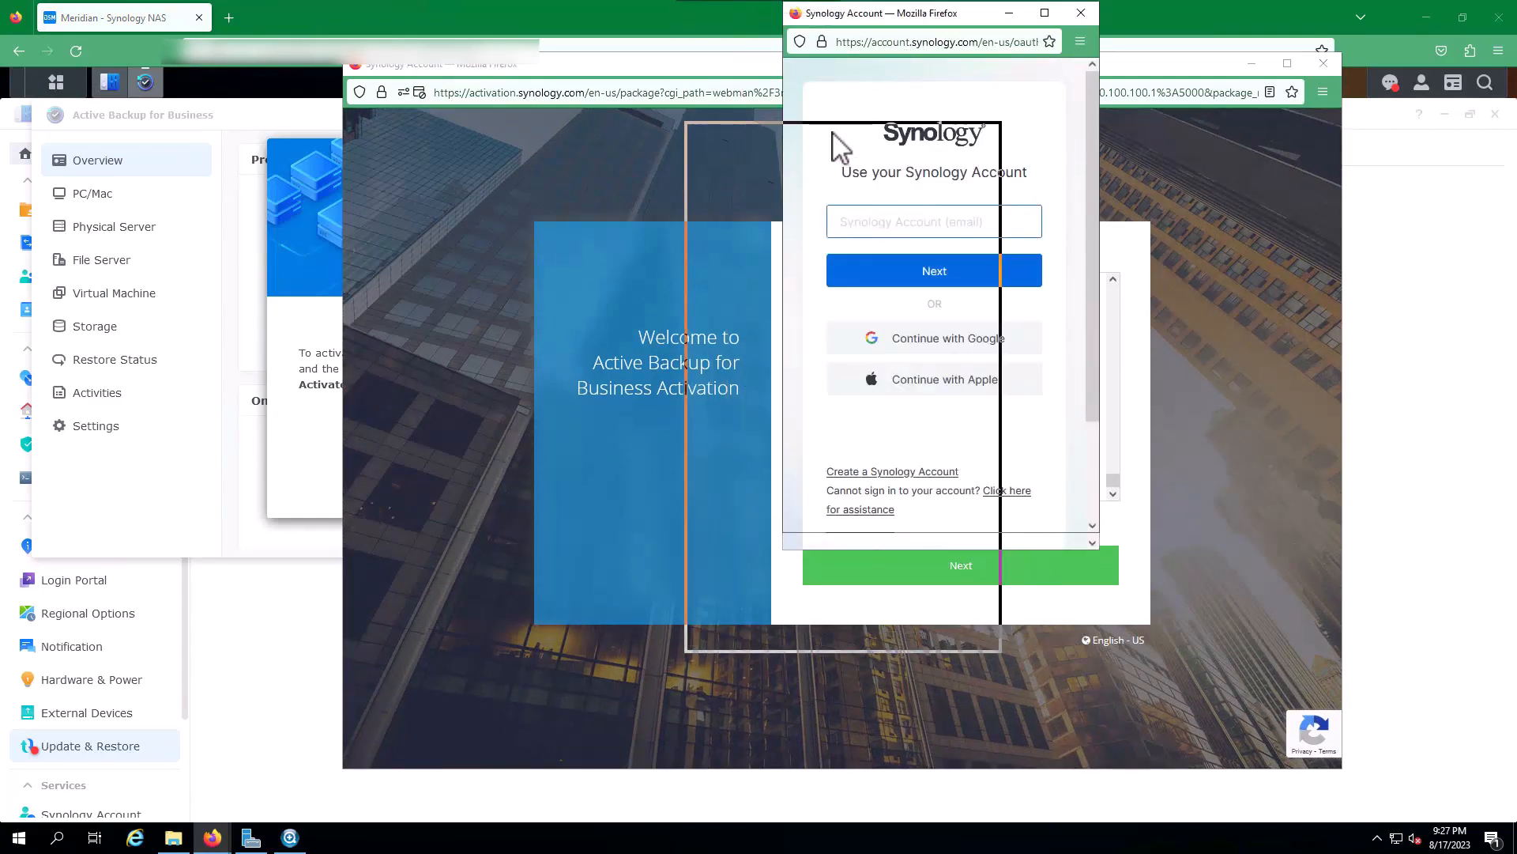
{"action": "left_click", "coordinate": [807, 349]}
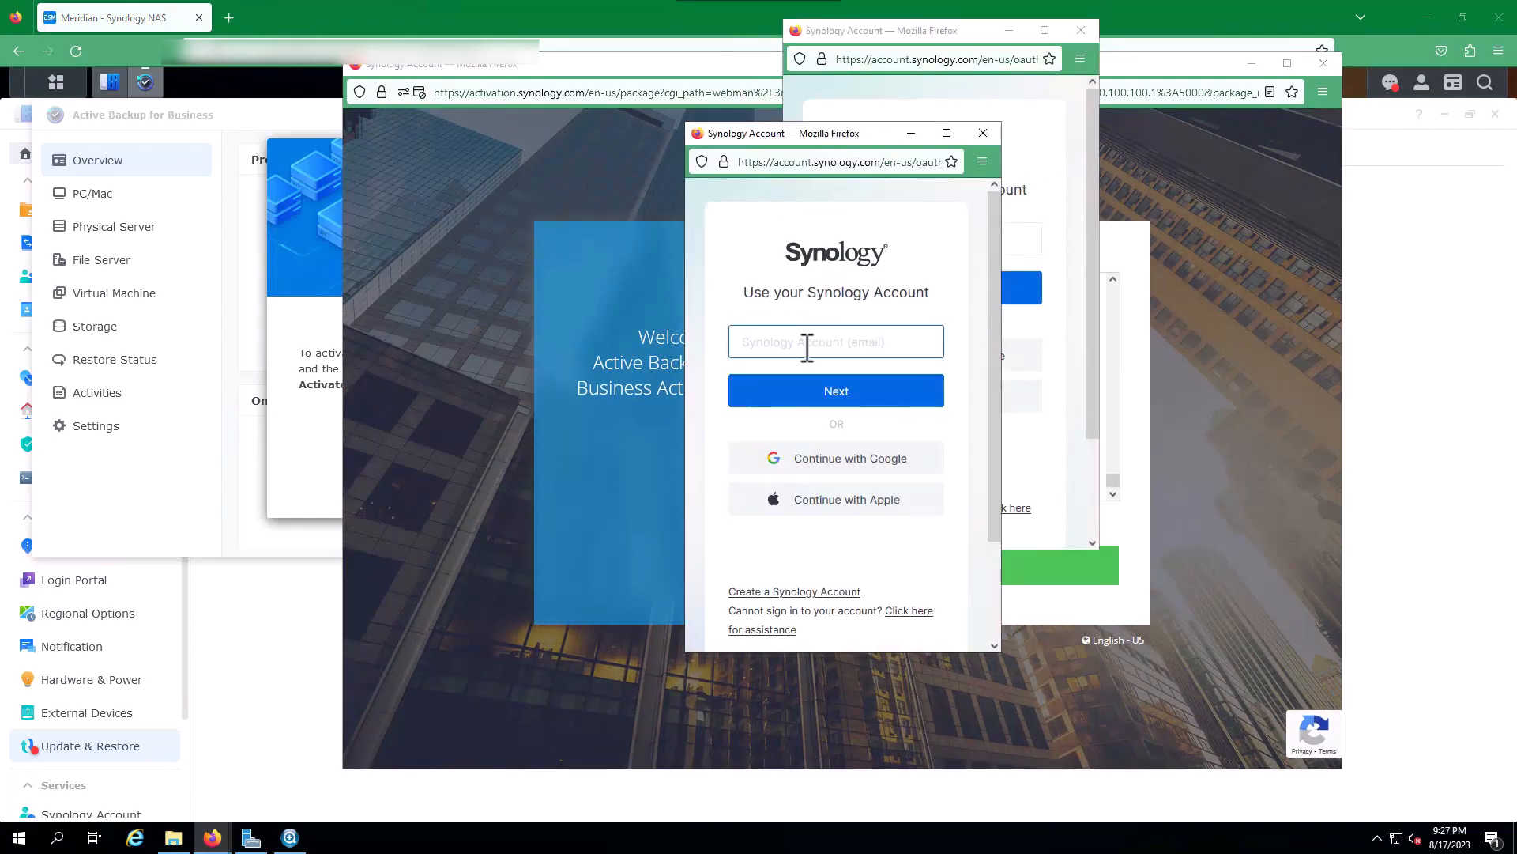
{"action": "left_click", "coordinate": [810, 594]}
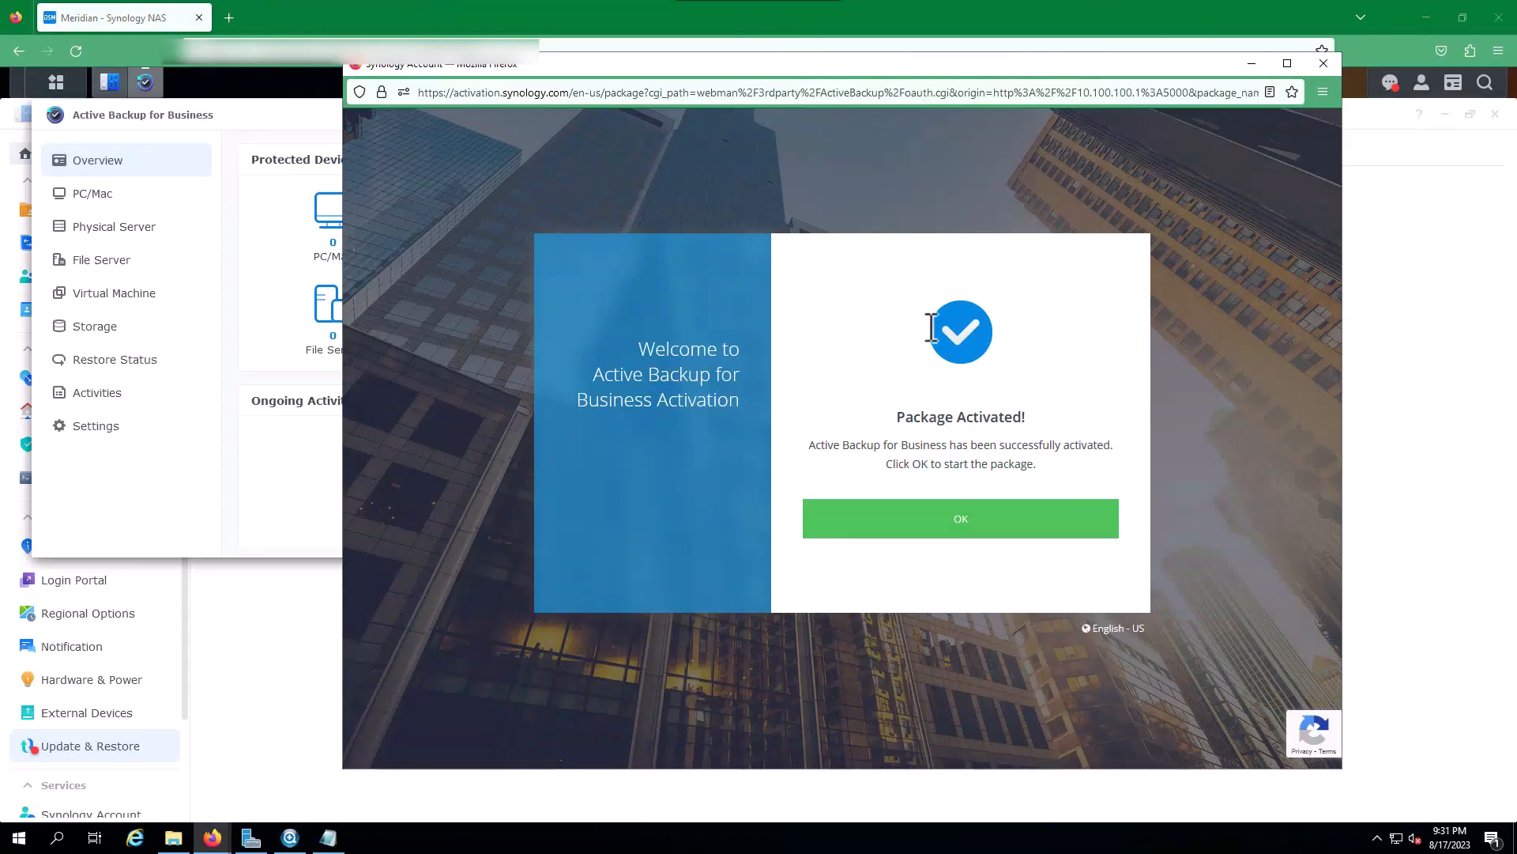
{"action": "left_click", "coordinate": [965, 530]}
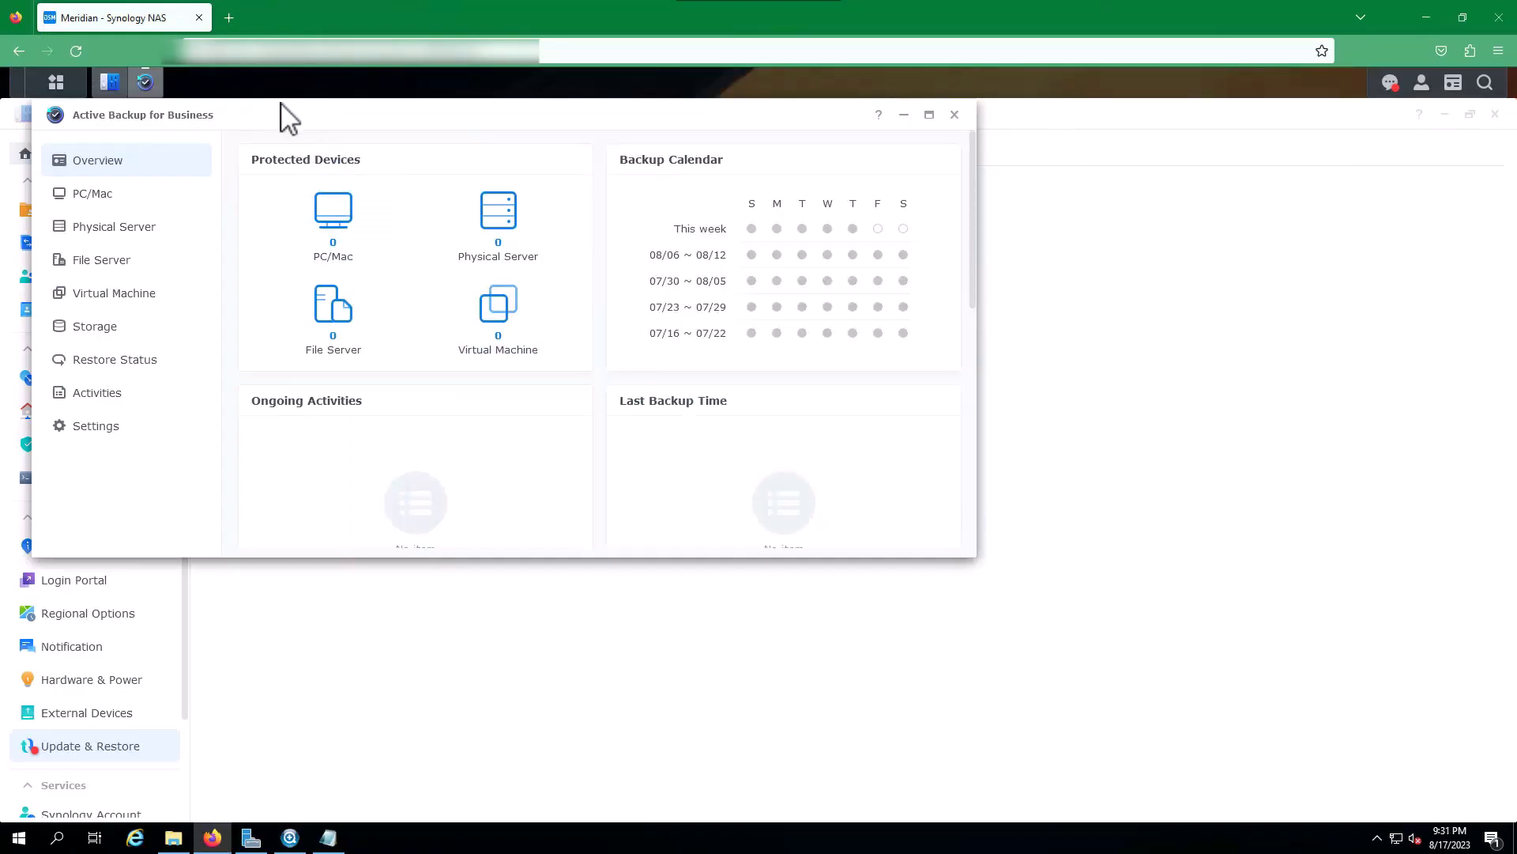
Reposition the Active Backup for Business window and check the server's local drives in File Explorer.
{"action": "left_click_drag", "start_coordinate": [277, 113], "coordinate": [568, 251]}
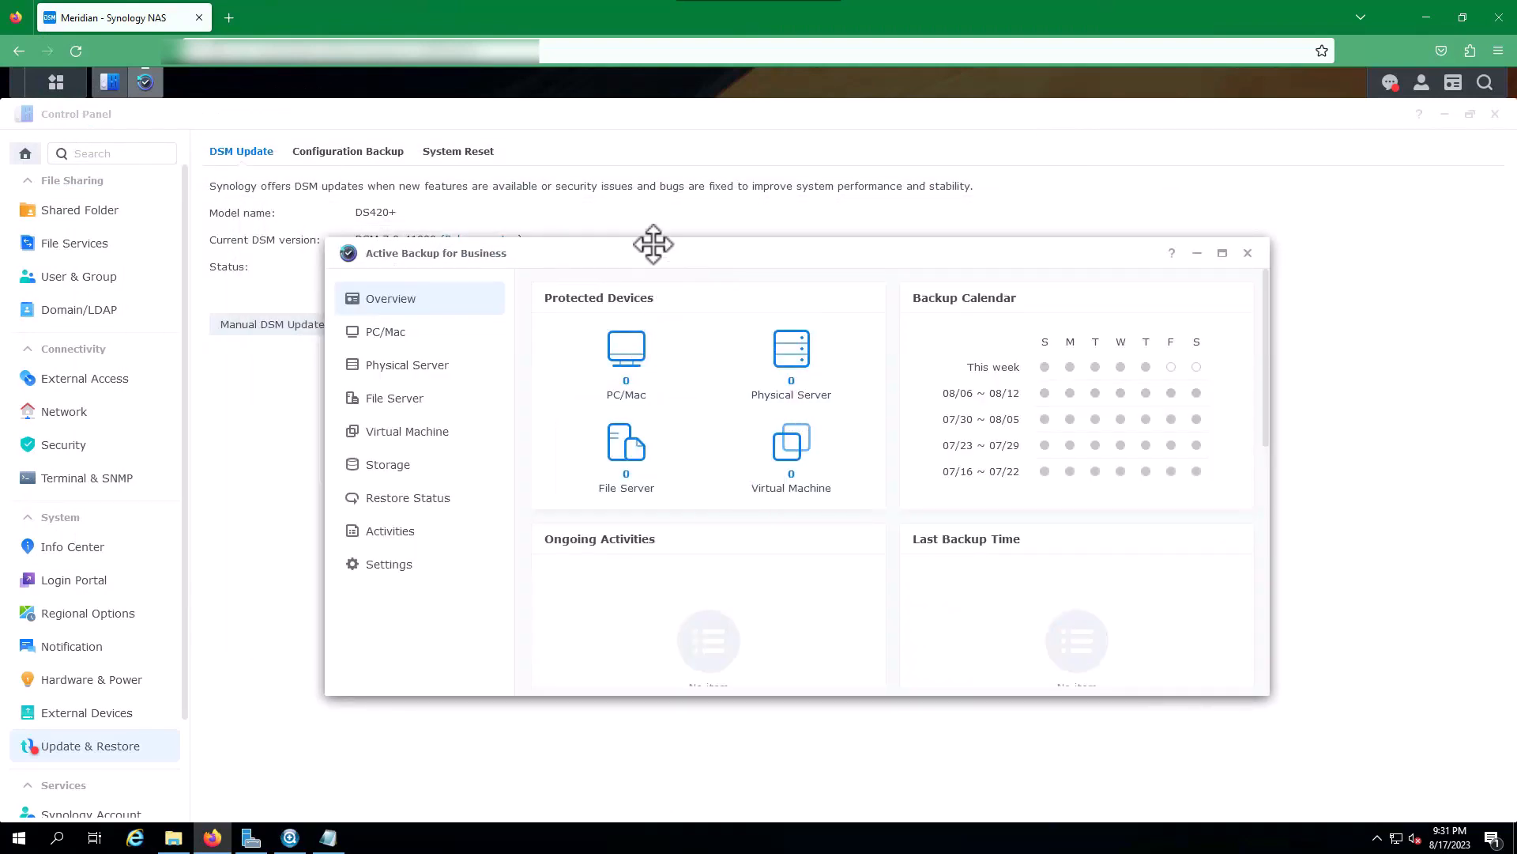
{"action": "left_click_drag", "start_coordinate": [650, 244], "coordinate": [650, 236]}
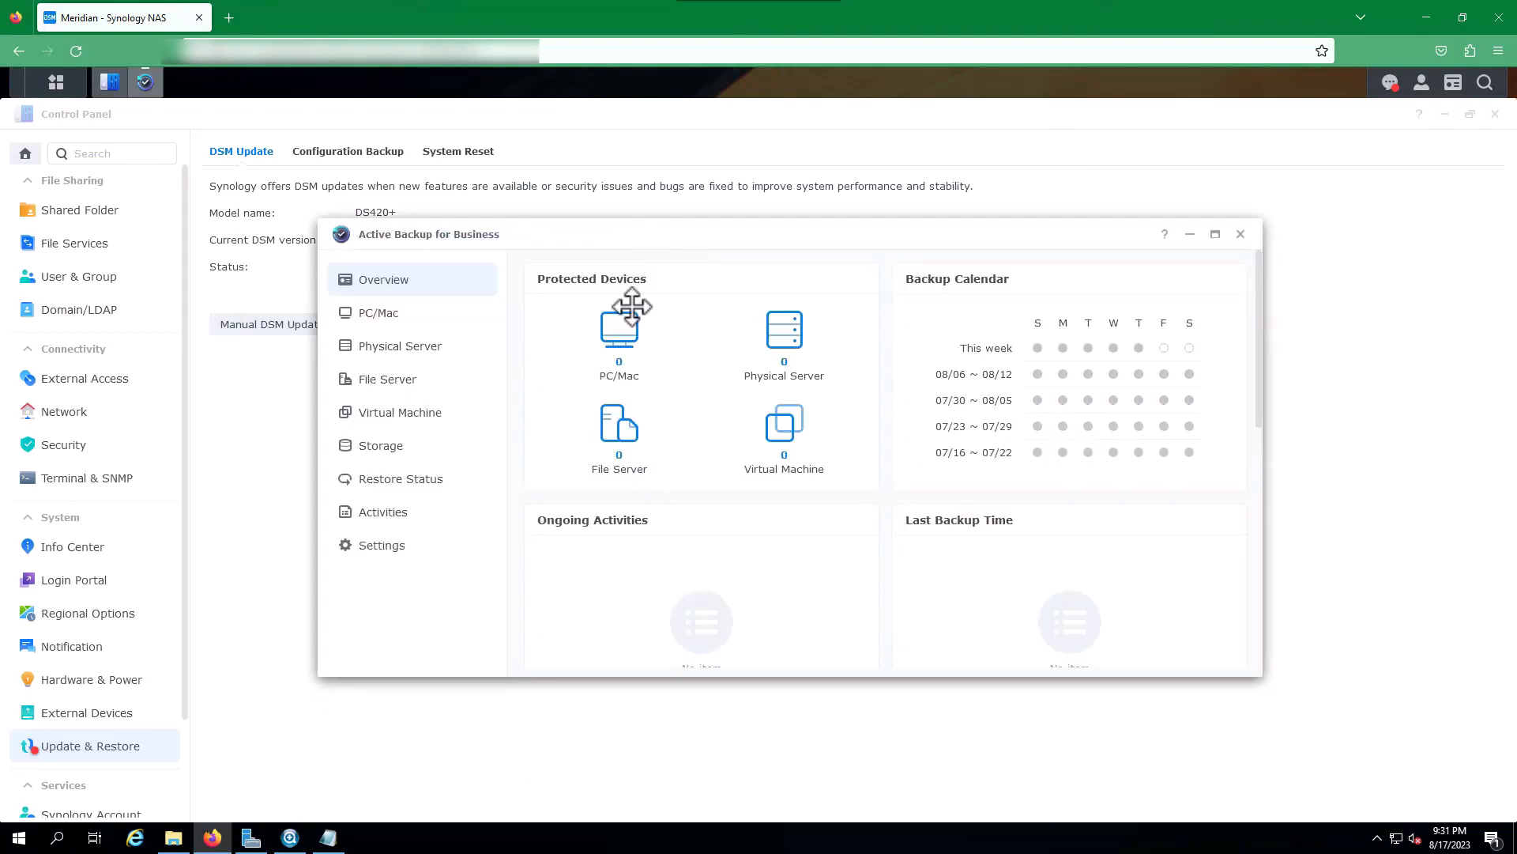
{"action": "left_click", "coordinate": [178, 839]}
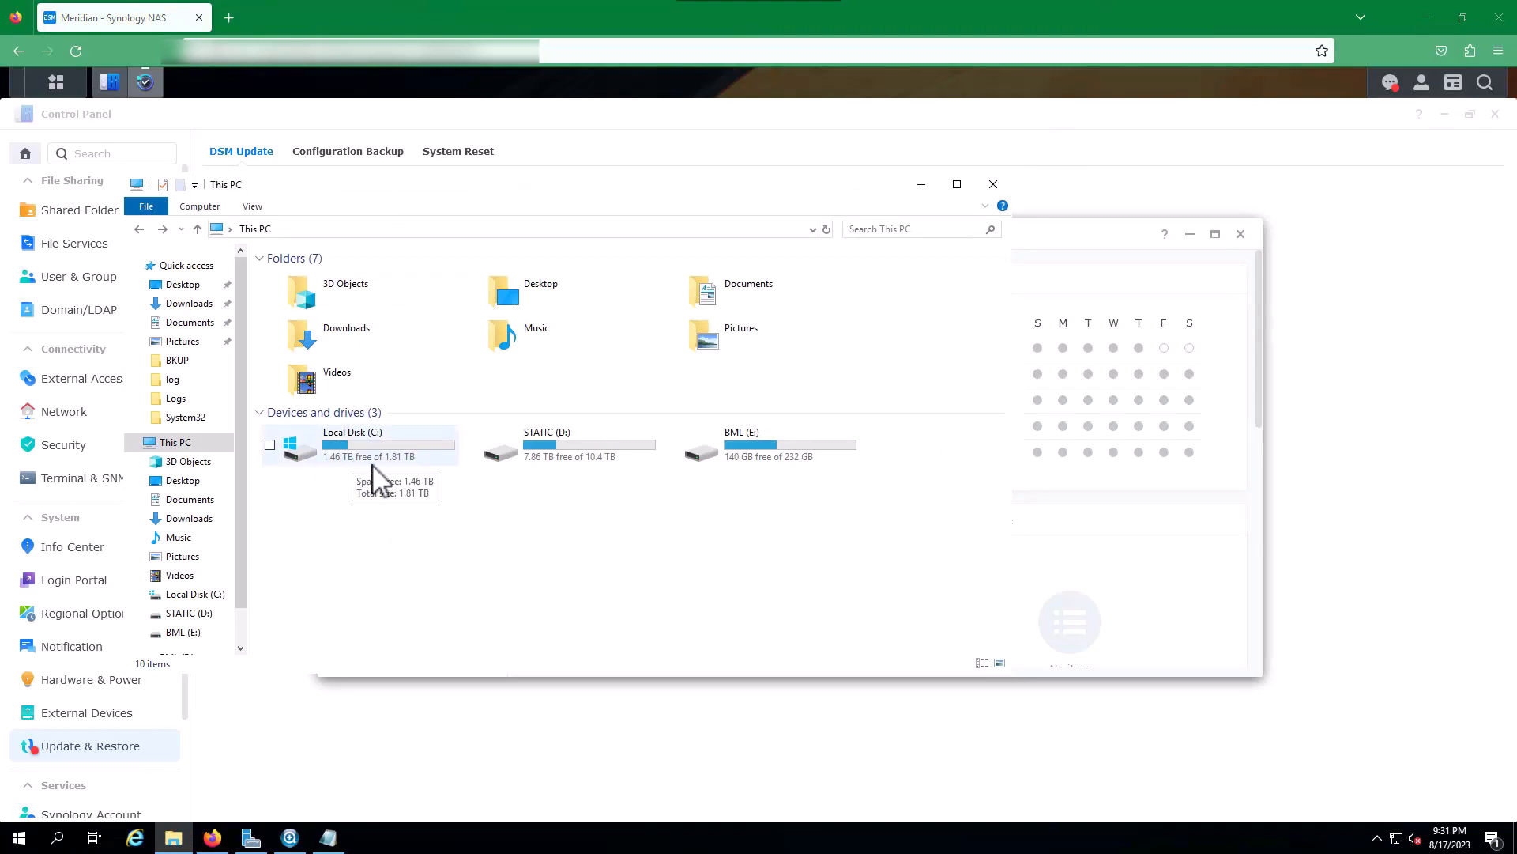
{"action": "left_click", "coordinate": [921, 185]}
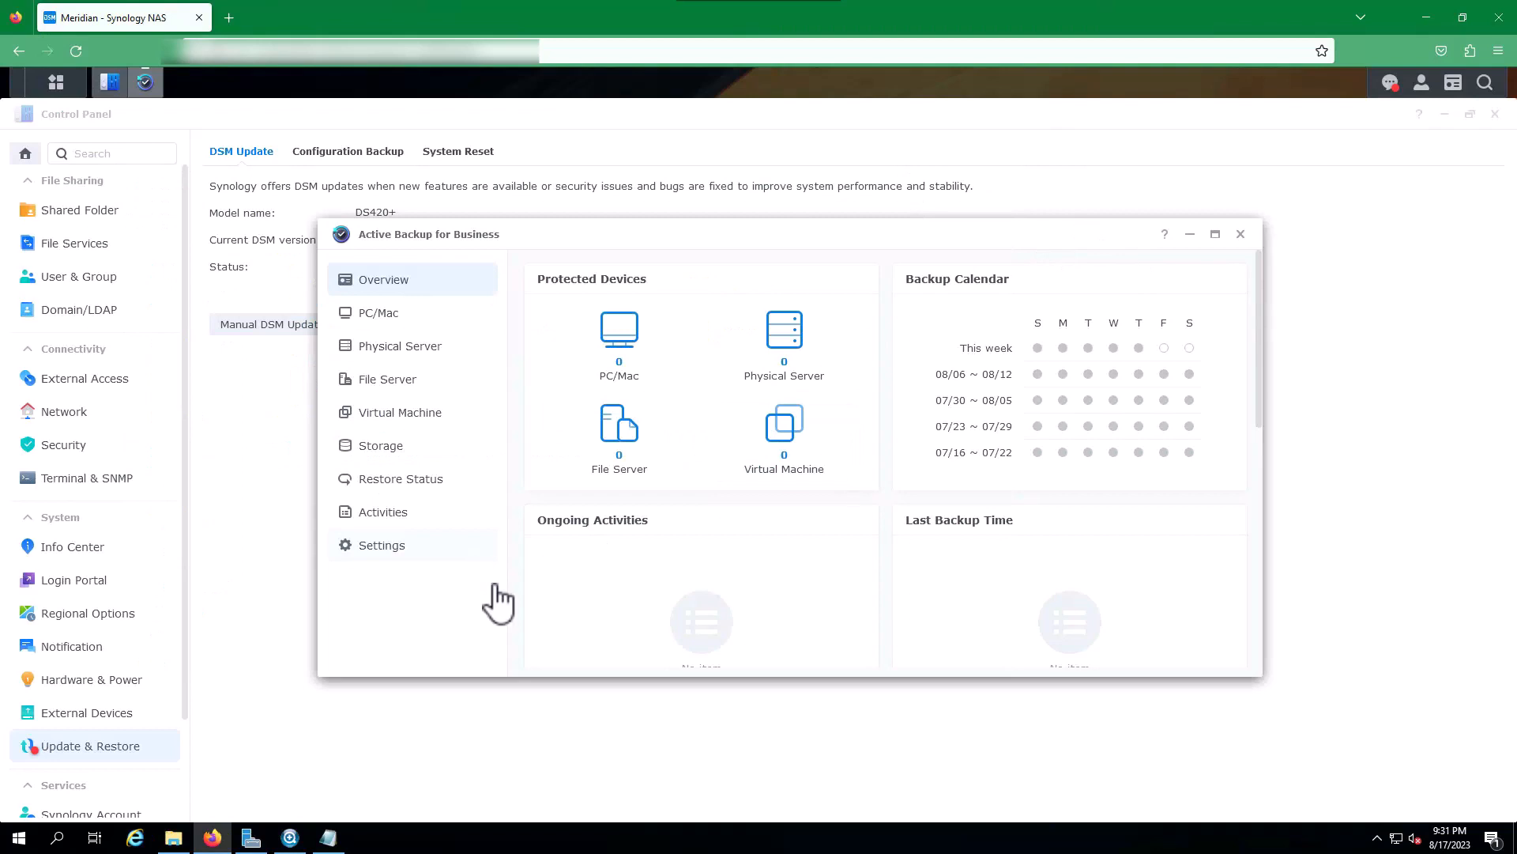
Review the Physical Server, Virtual Machine and File Server sections of Active Backup for Business.
{"action": "left_click", "coordinate": [434, 365]}
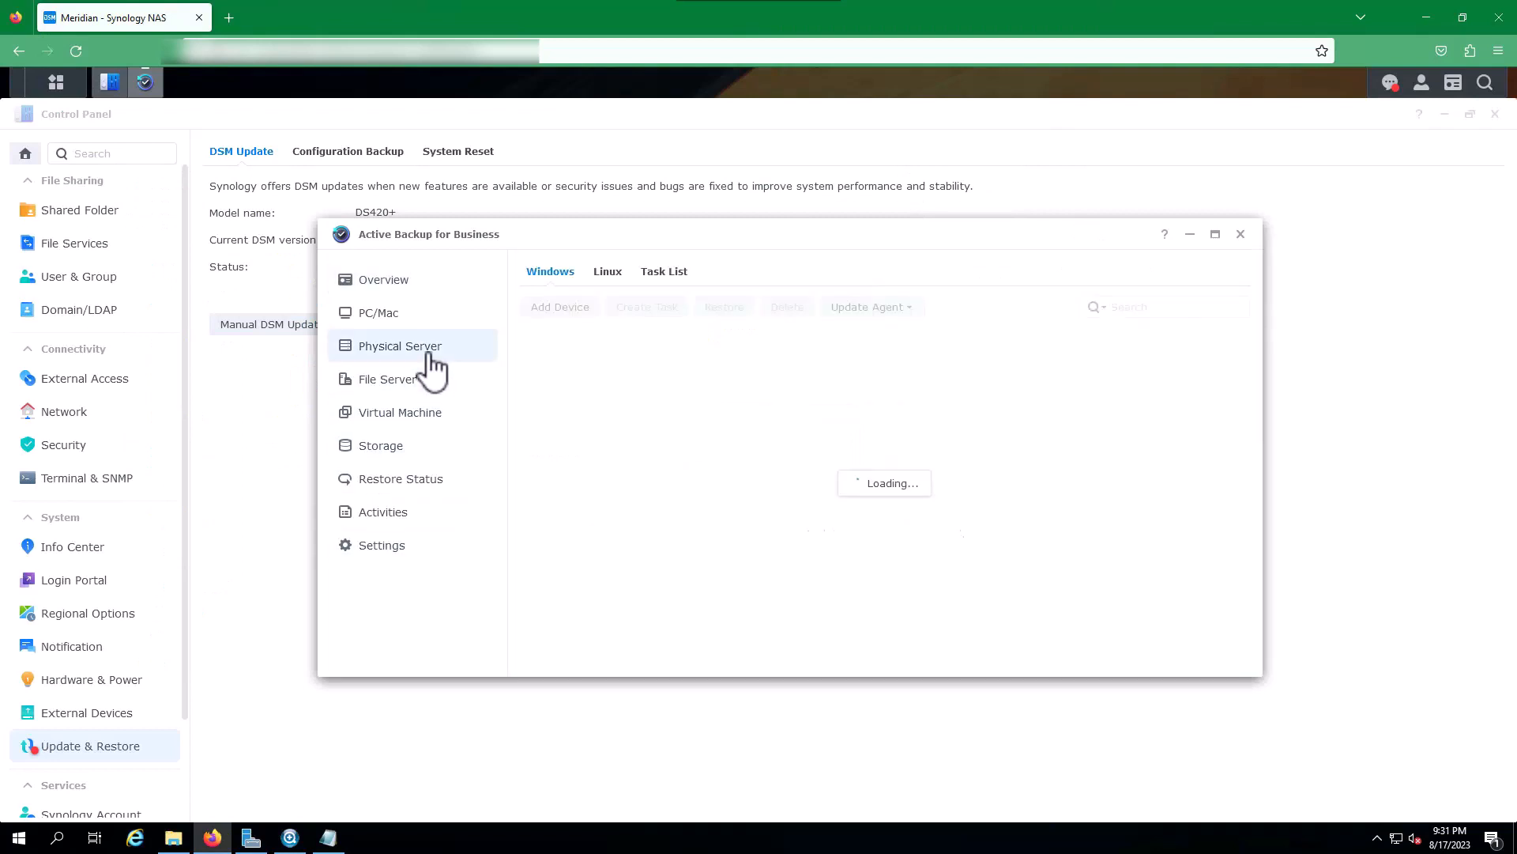
{"action": "left_click", "coordinate": [436, 414]}
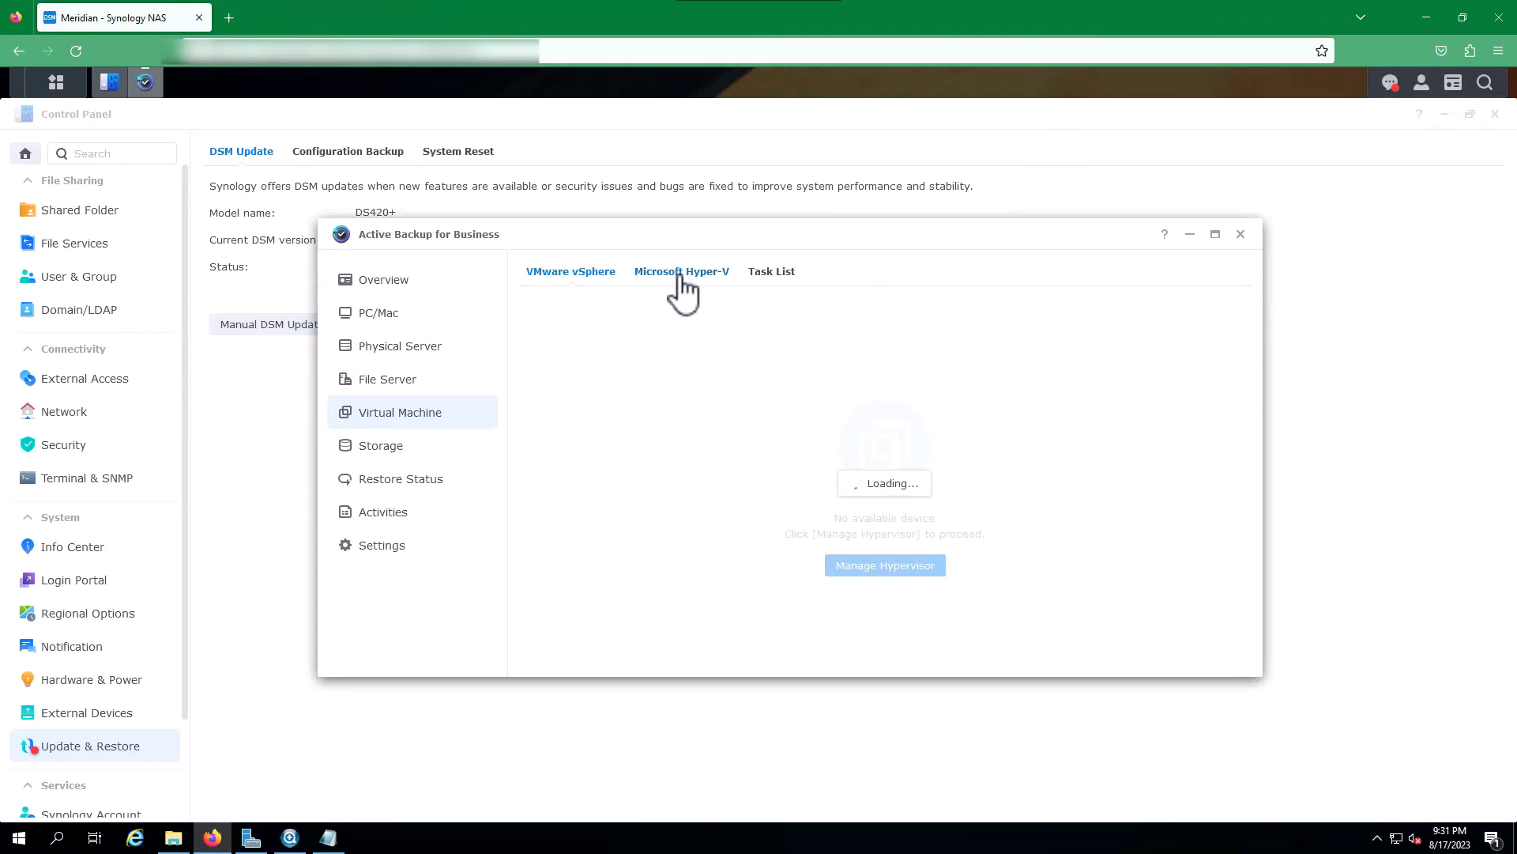
{"action": "left_click", "coordinate": [377, 381]}
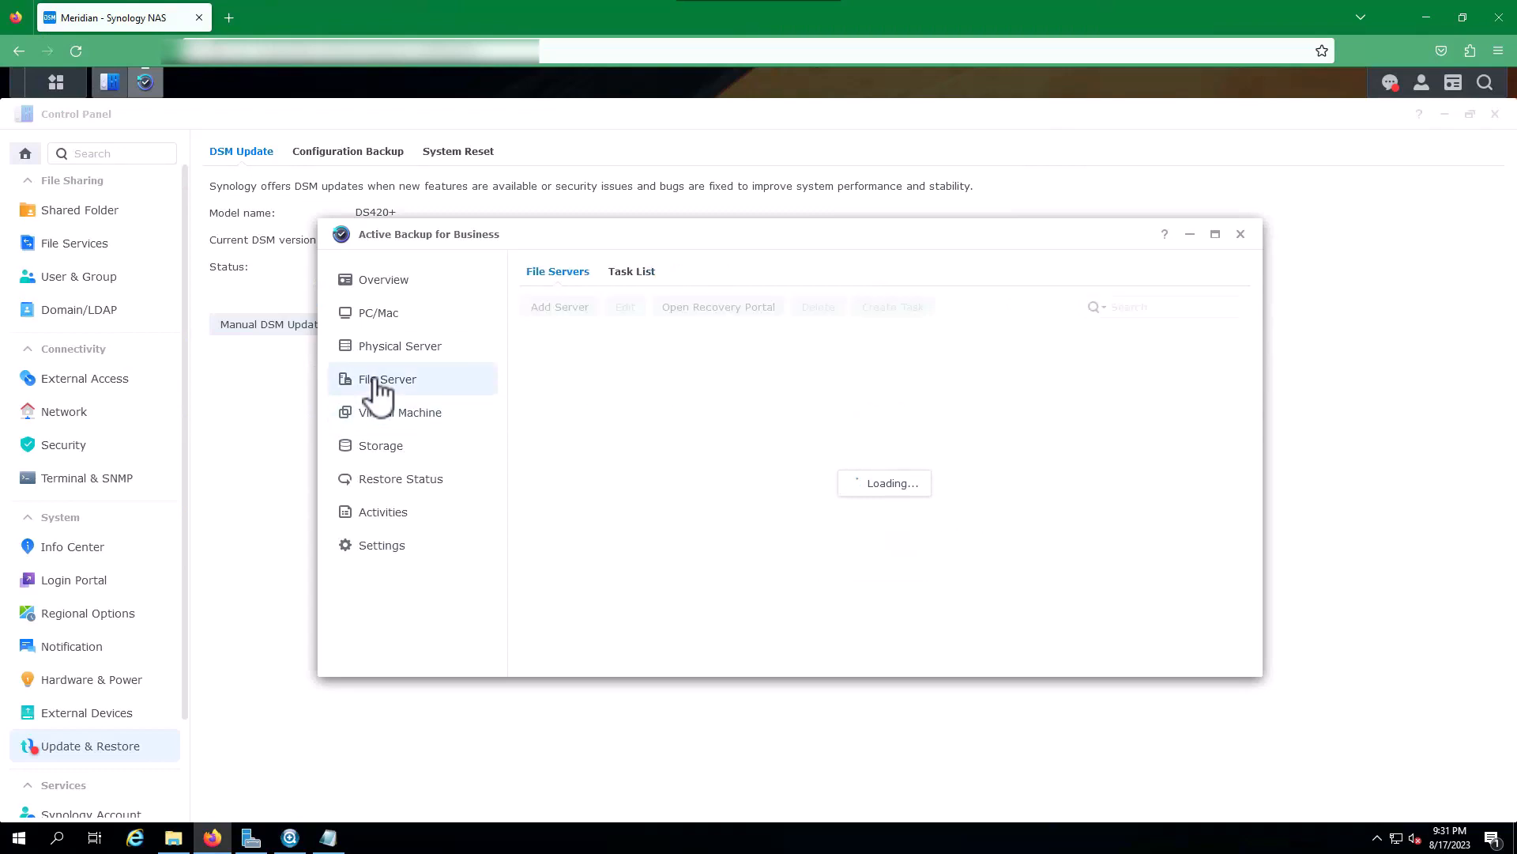
Start adding a Windows device under PC/Mac and accept the certificate notice to reach the agent installation instructions.
{"action": "left_click", "coordinate": [389, 328]}
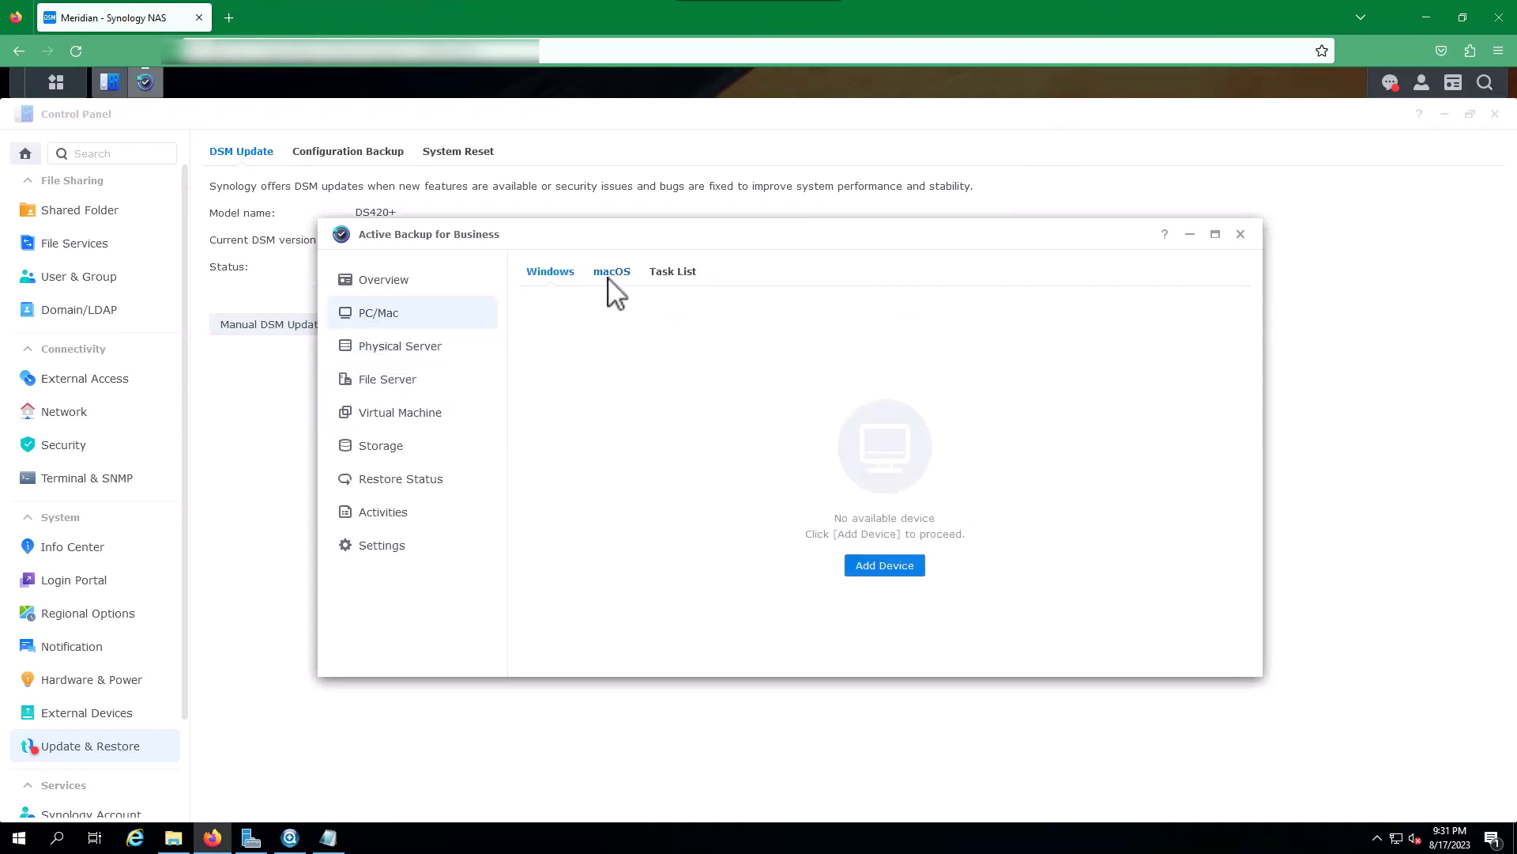
{"action": "left_click", "coordinate": [885, 565]}
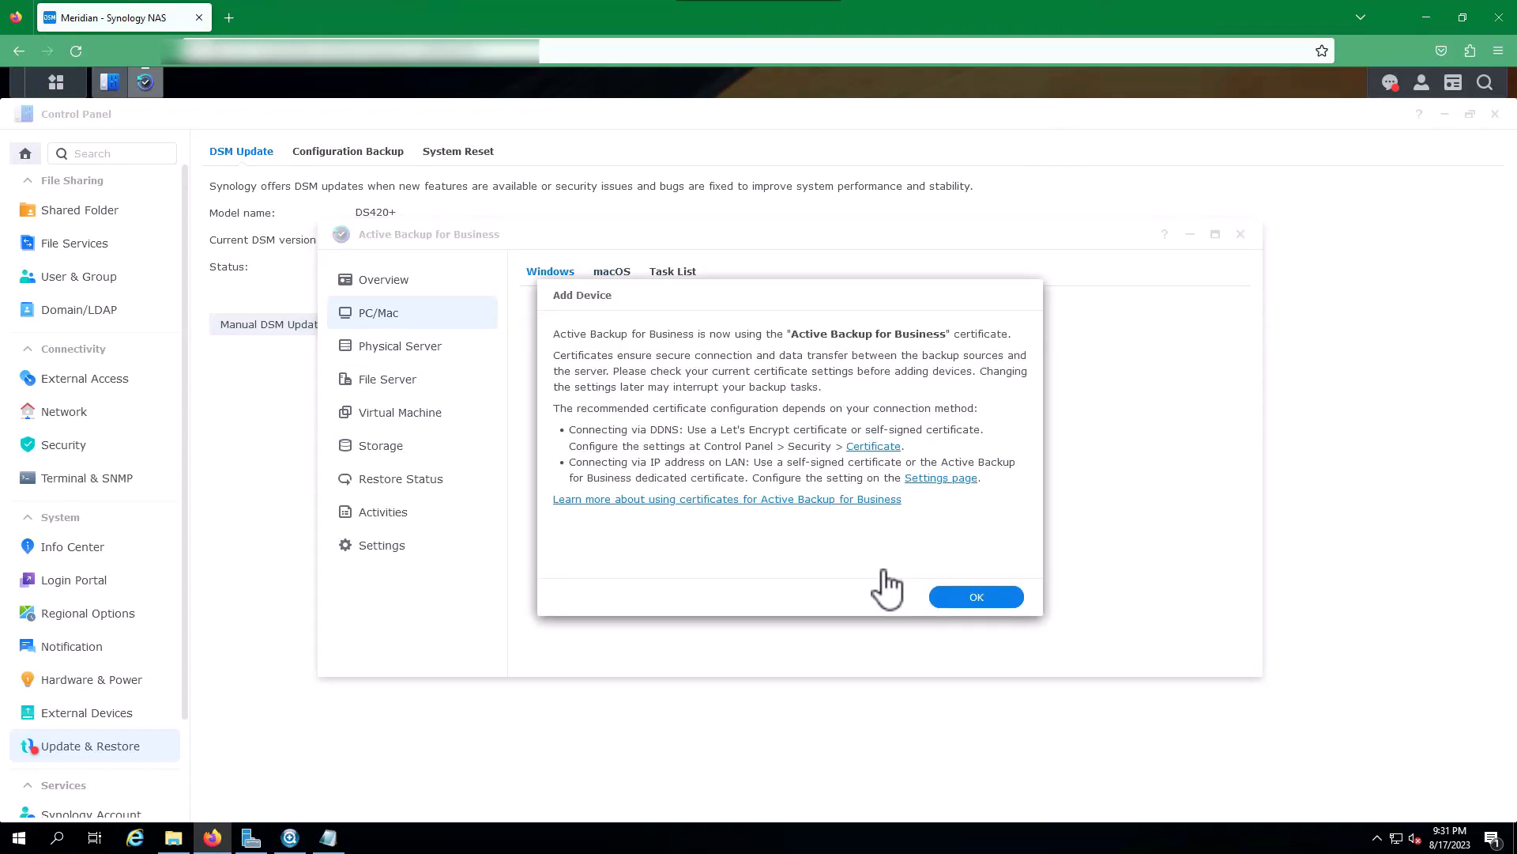
{"action": "left_click", "coordinate": [973, 599]}
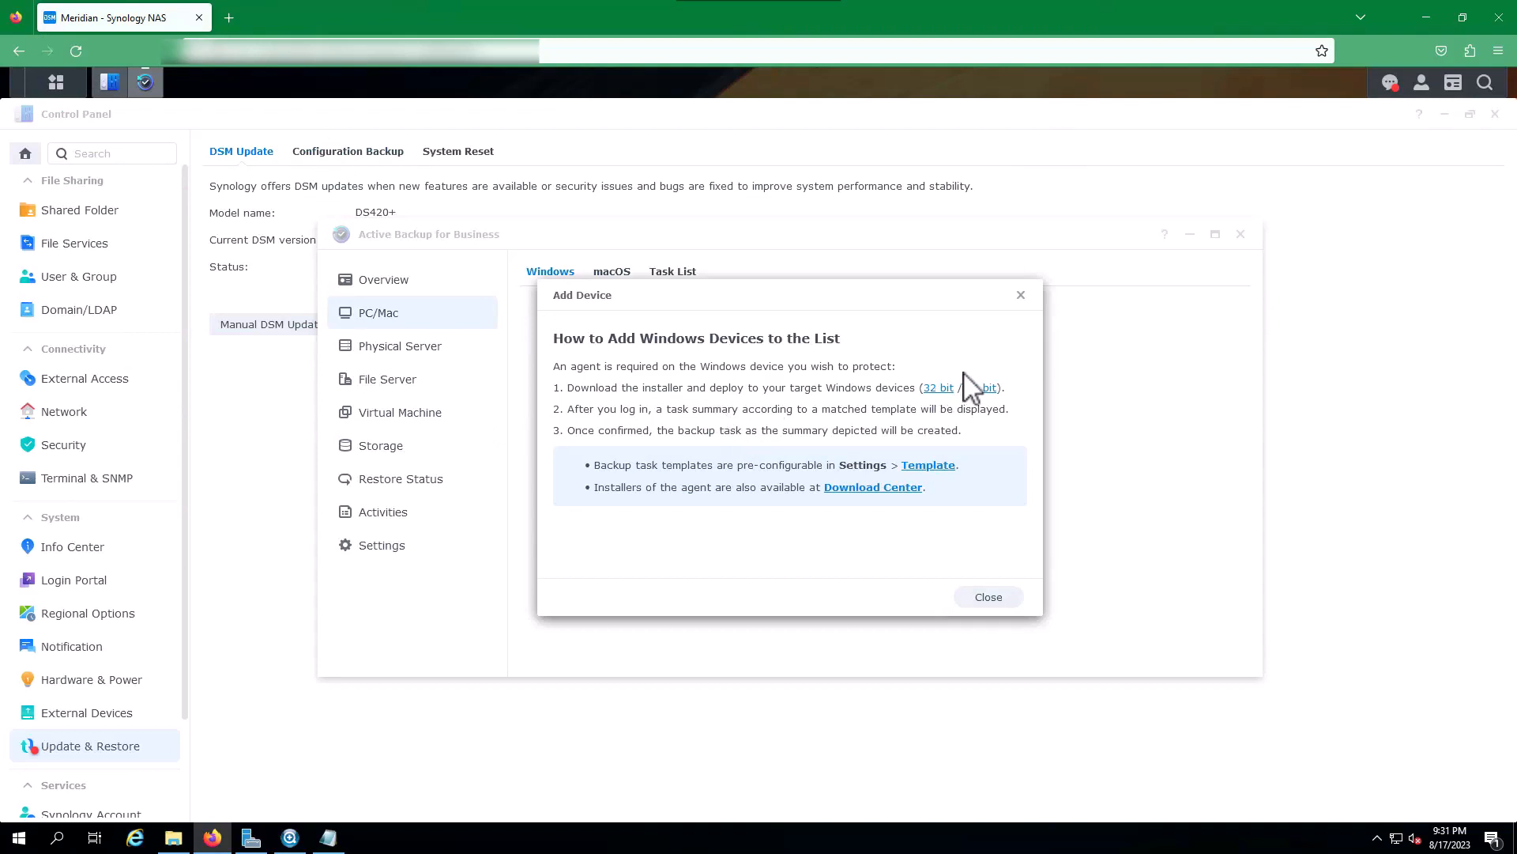
Search Google in a new browser tab for the Active Backup for Business download.
{"action": "left_click", "coordinate": [229, 17]}
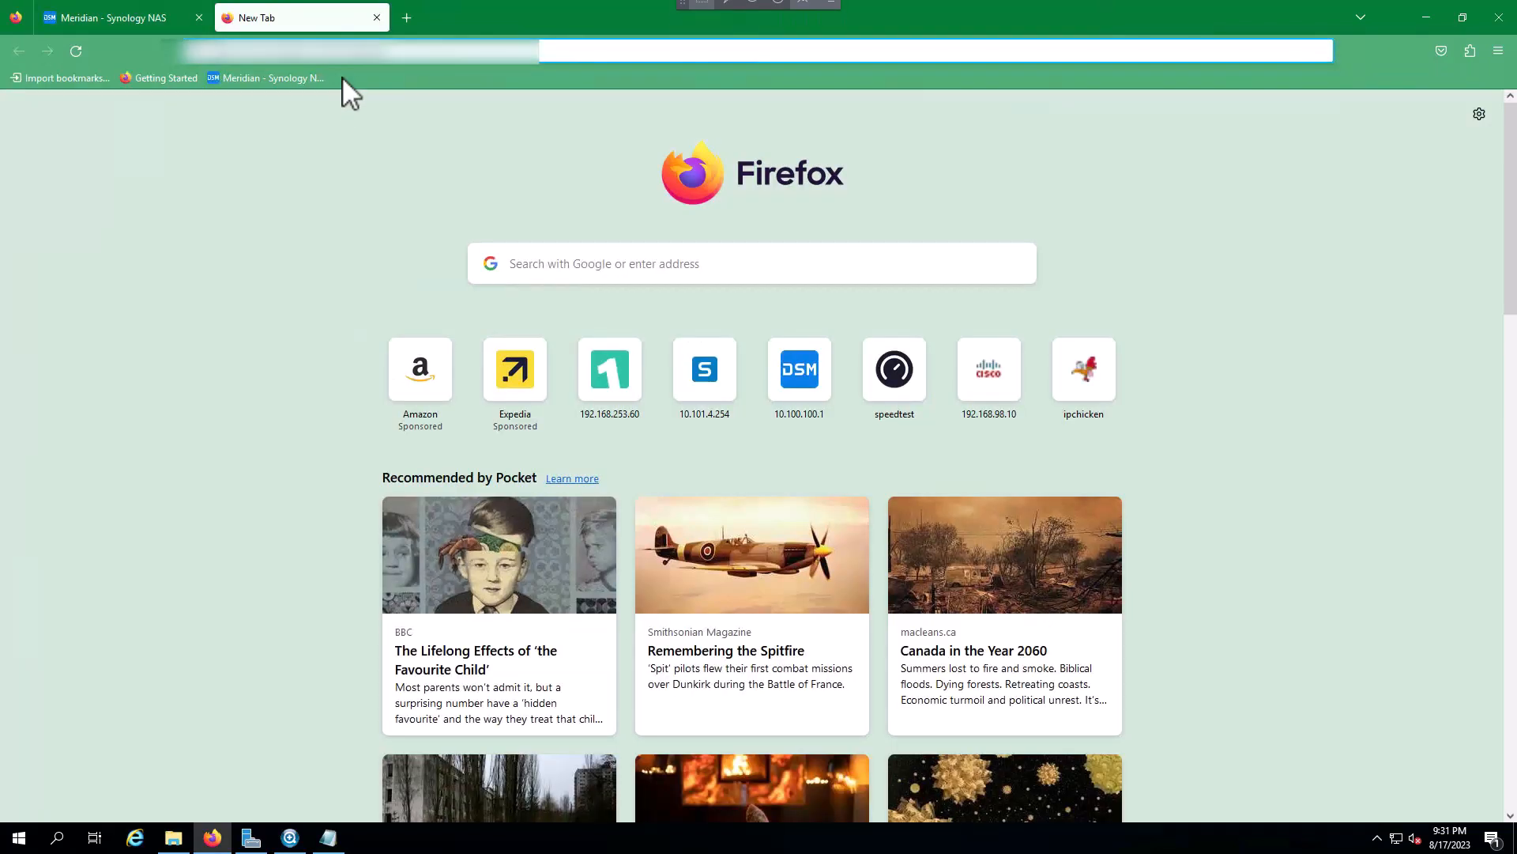
{"action": "type", "text": "google.com"}
{"action": "key", "text": "Return"}
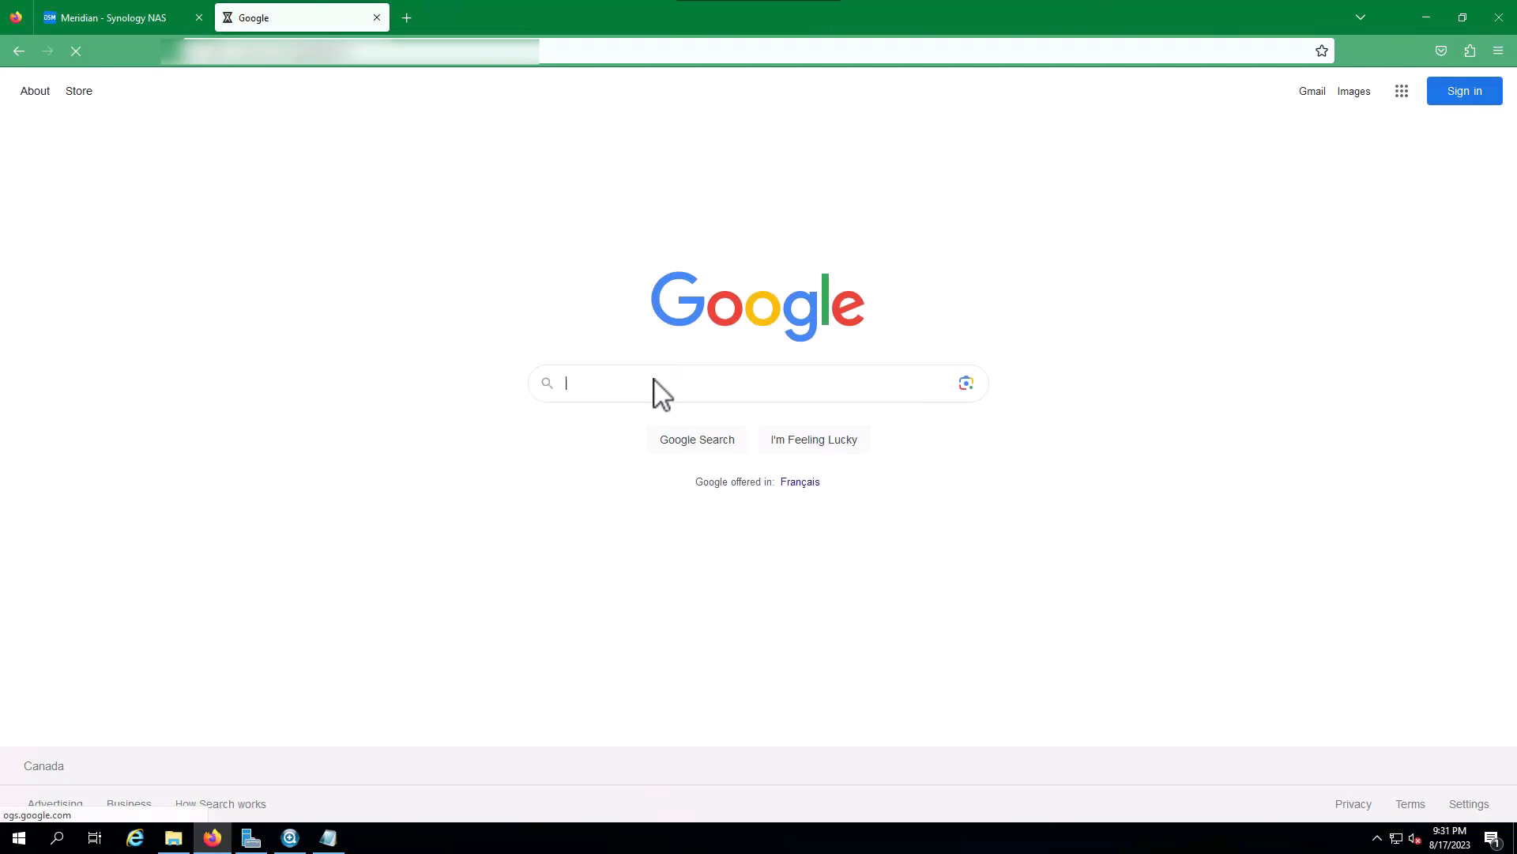
{"action": "left_click", "coordinate": [655, 385]}
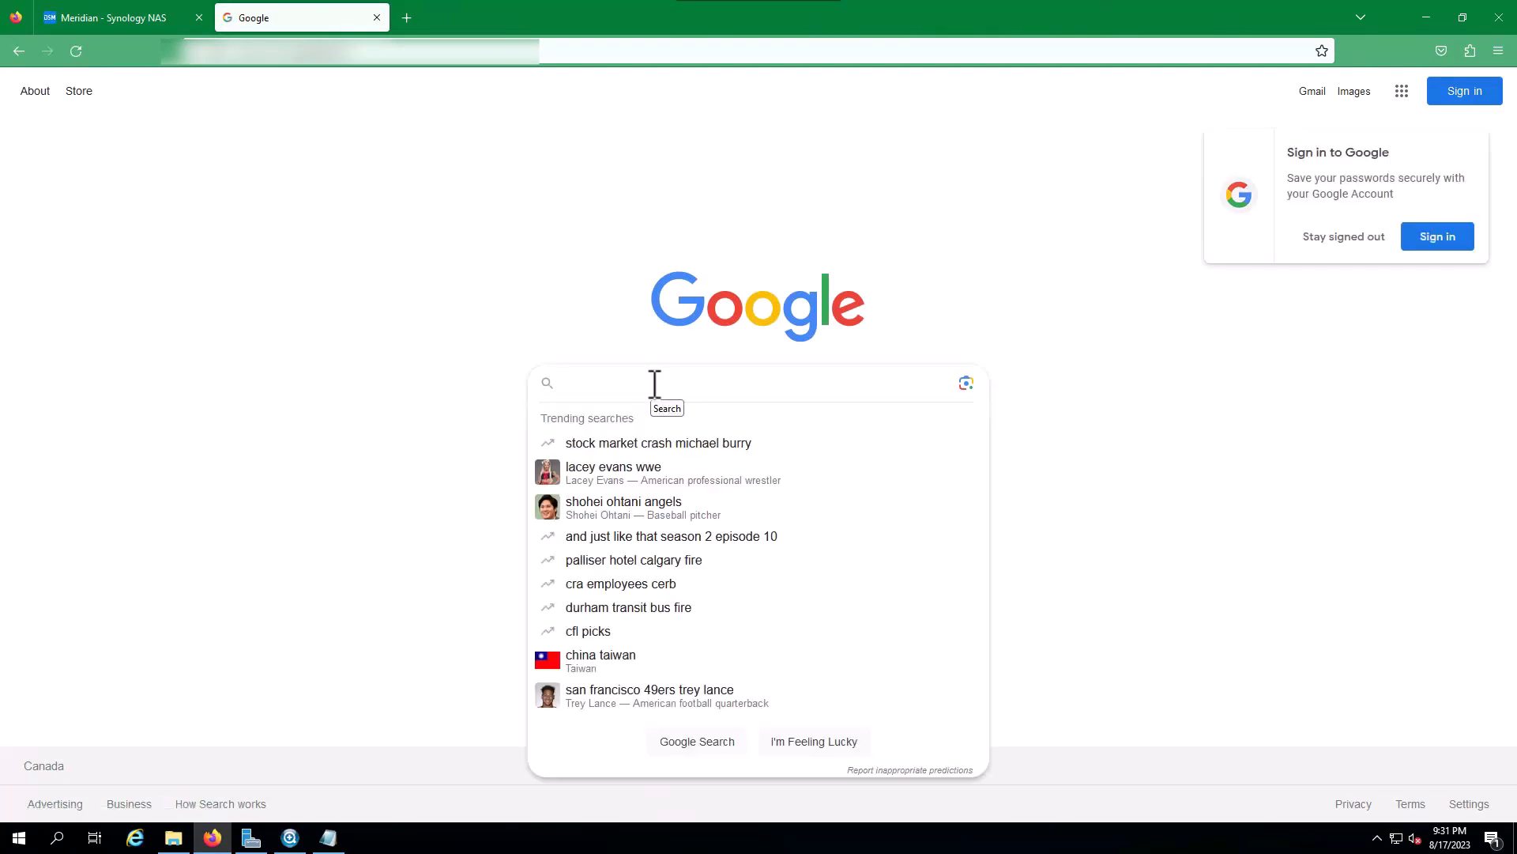
{"action": "type", "text": "acti"}
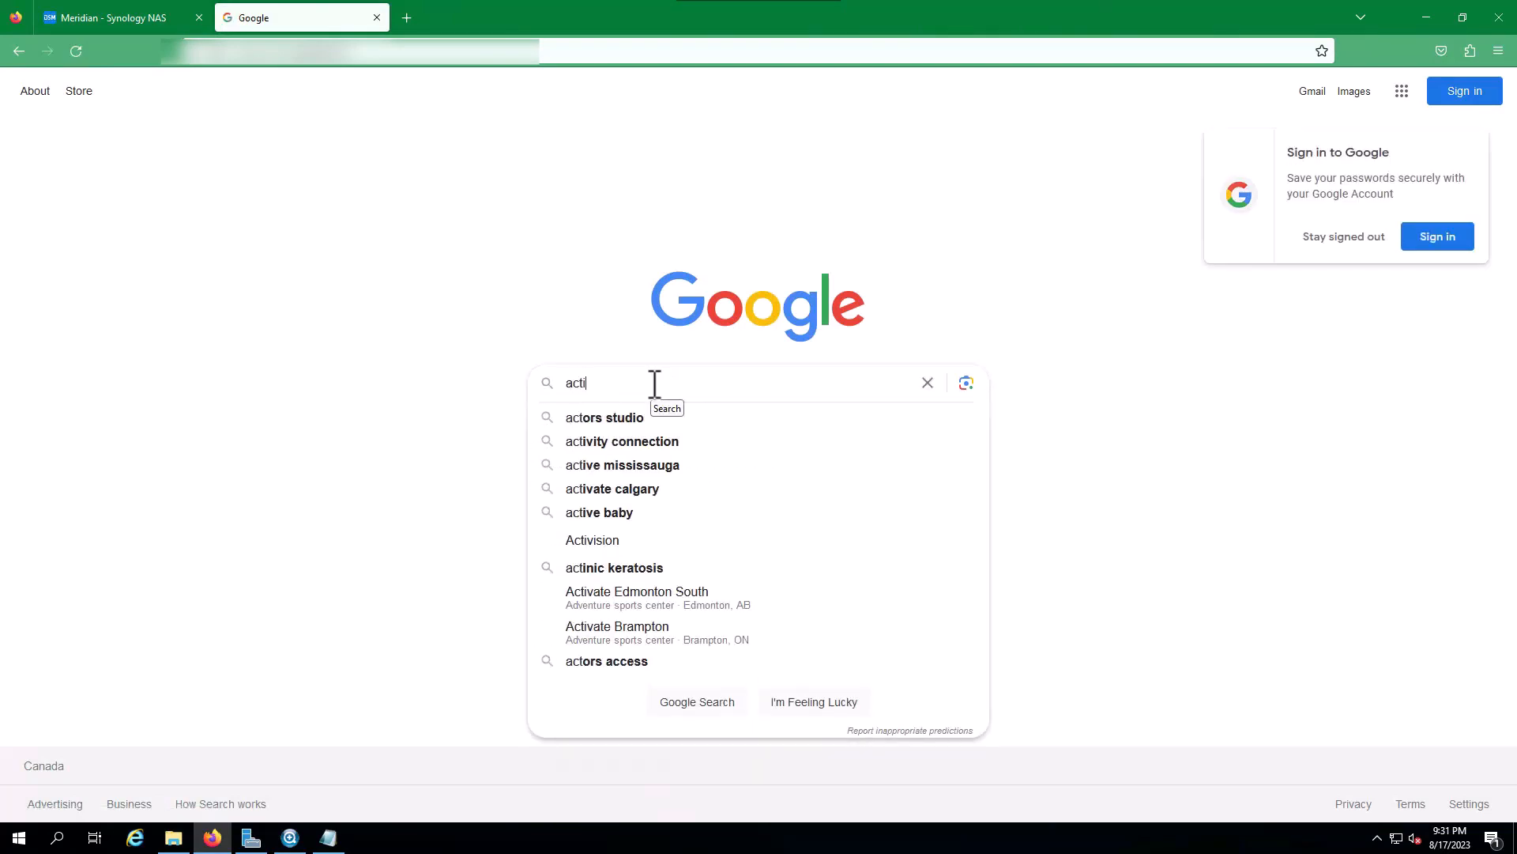
{"action": "type", "text": "ve for back"}
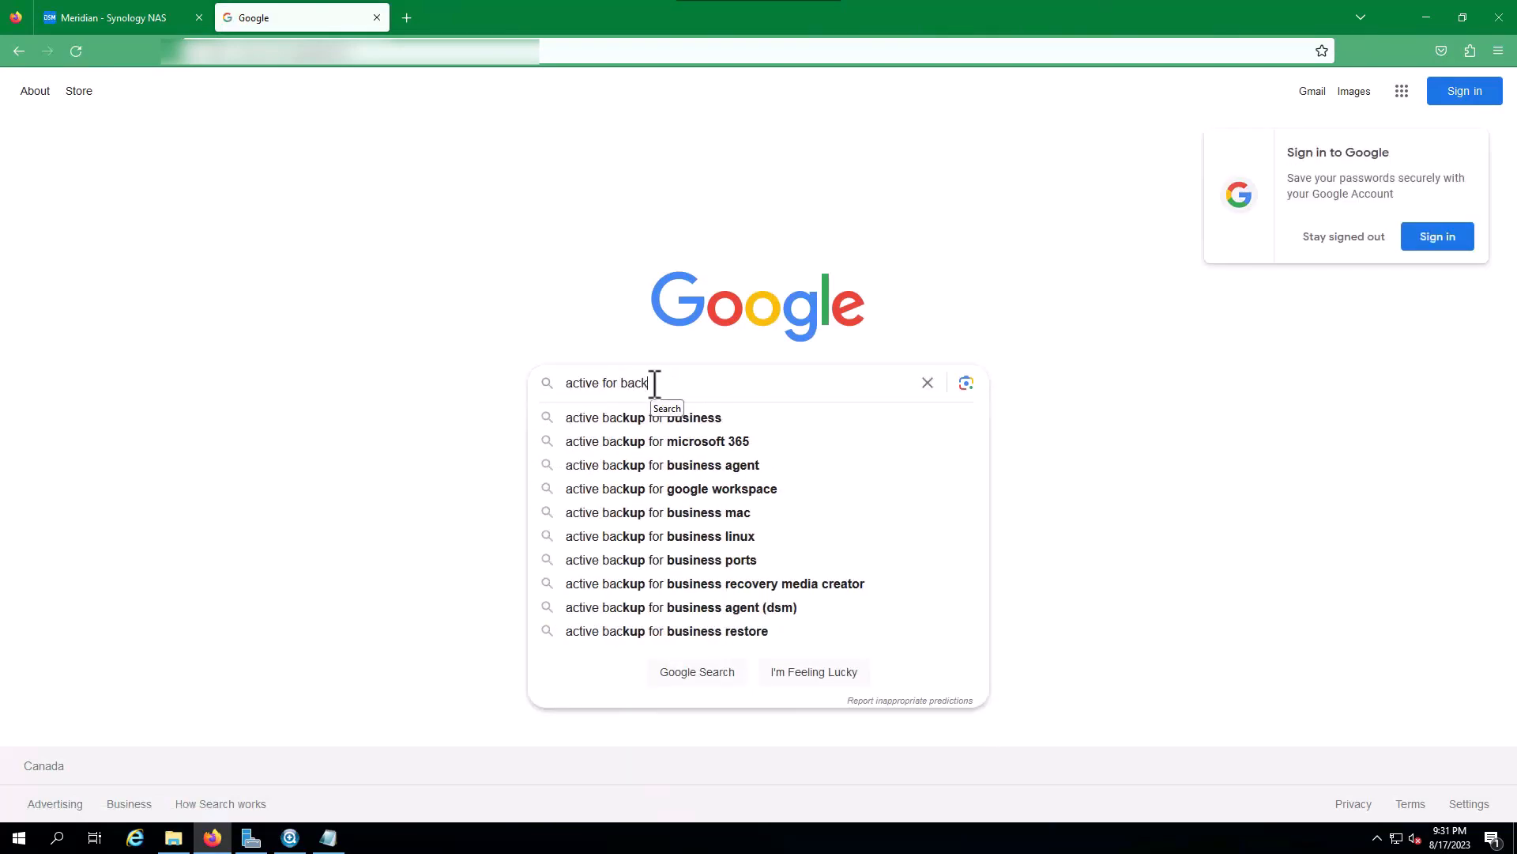
{"action": "type", "text": "up bun"}
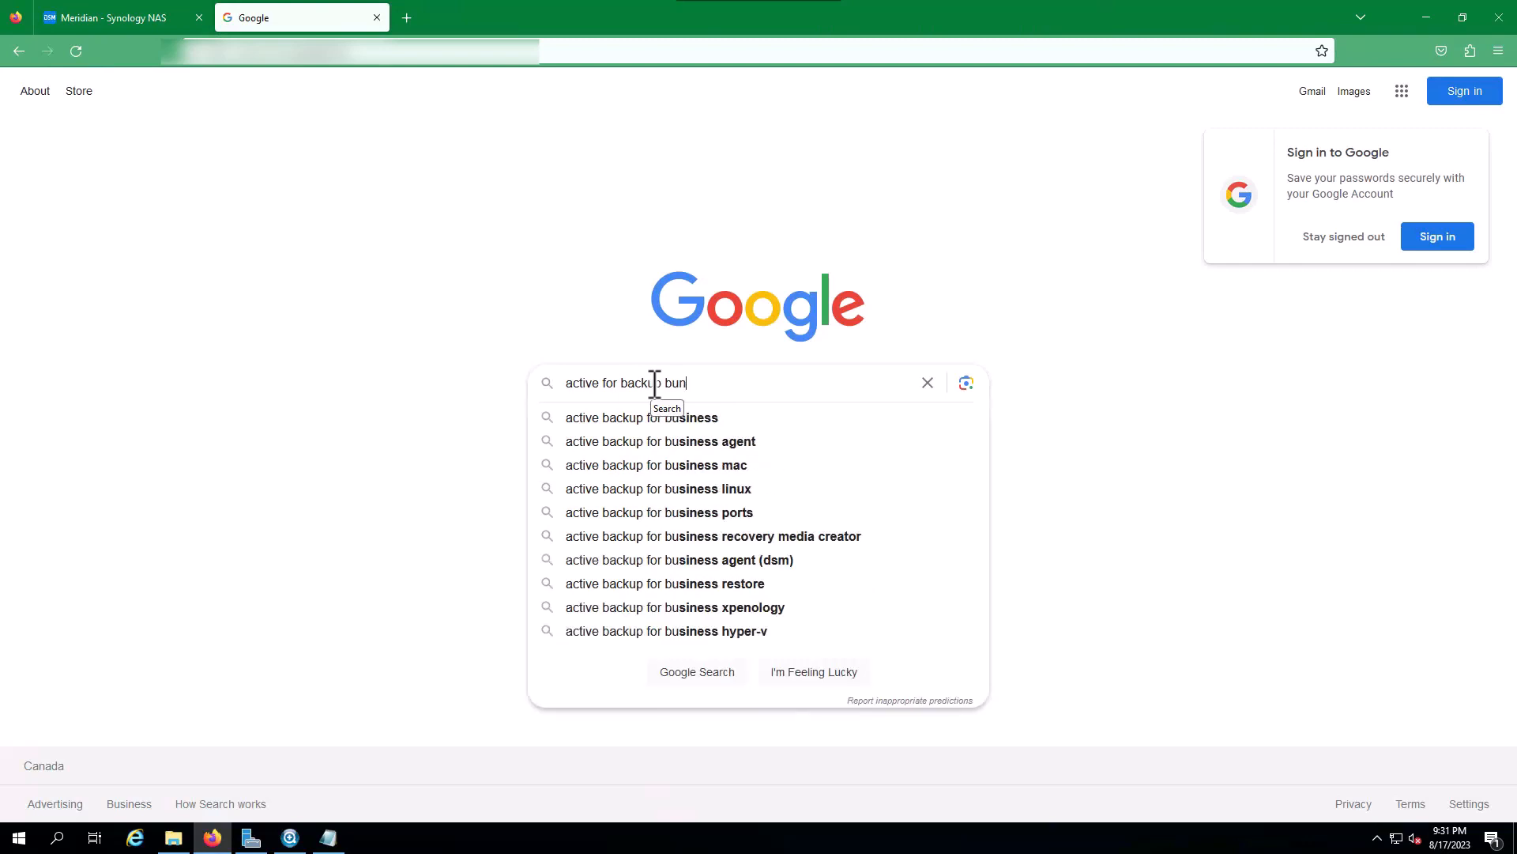
{"action": "type", "text": "iess download"}
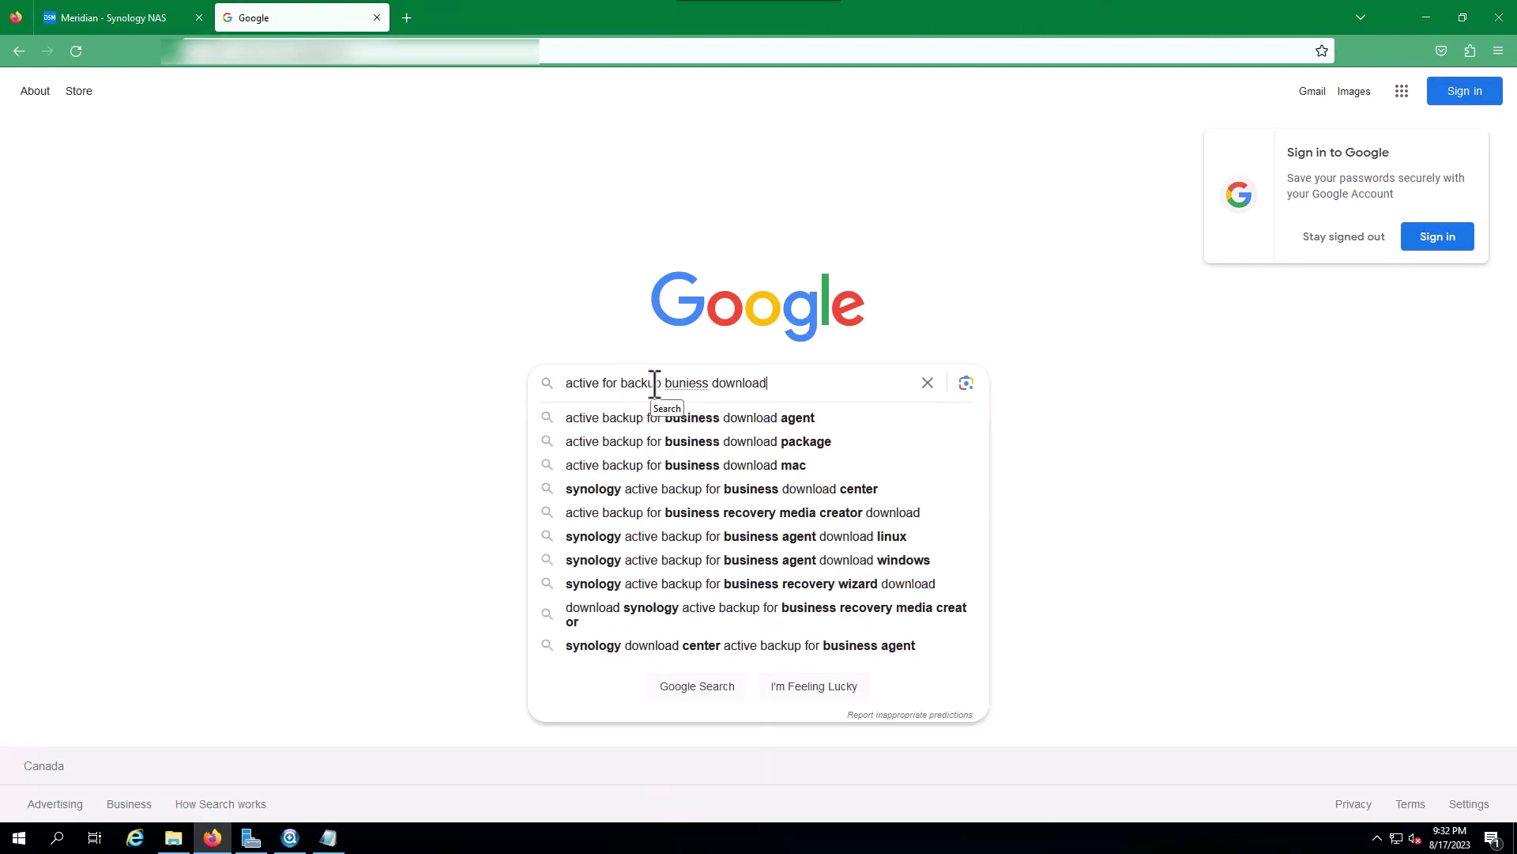
{"action": "key", "text": "Return"}
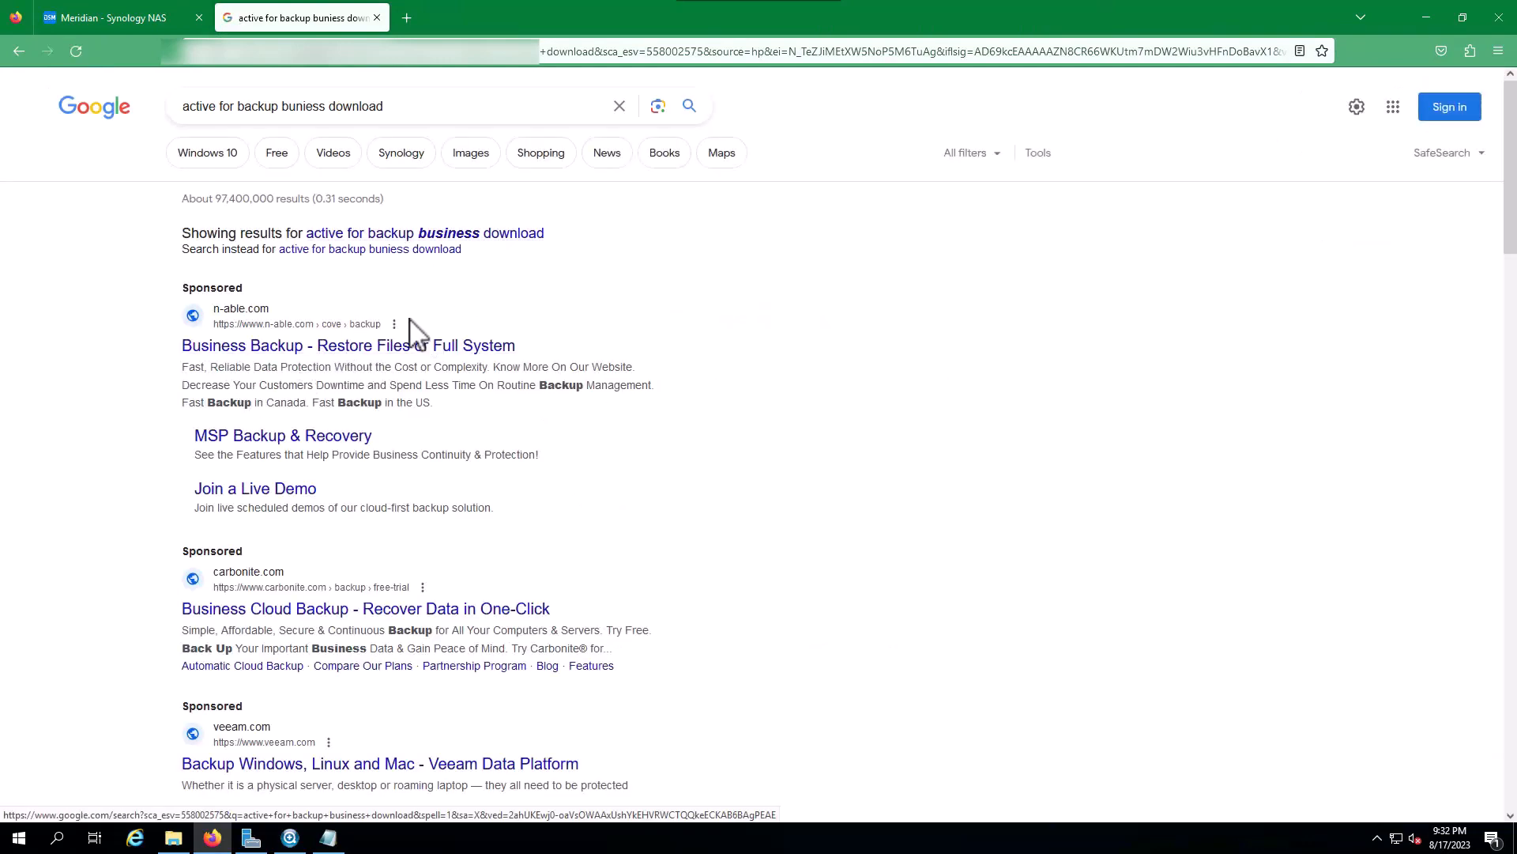
Refine the web search to "active backup for business download synology".
{"action": "left_click", "coordinate": [423, 116]}
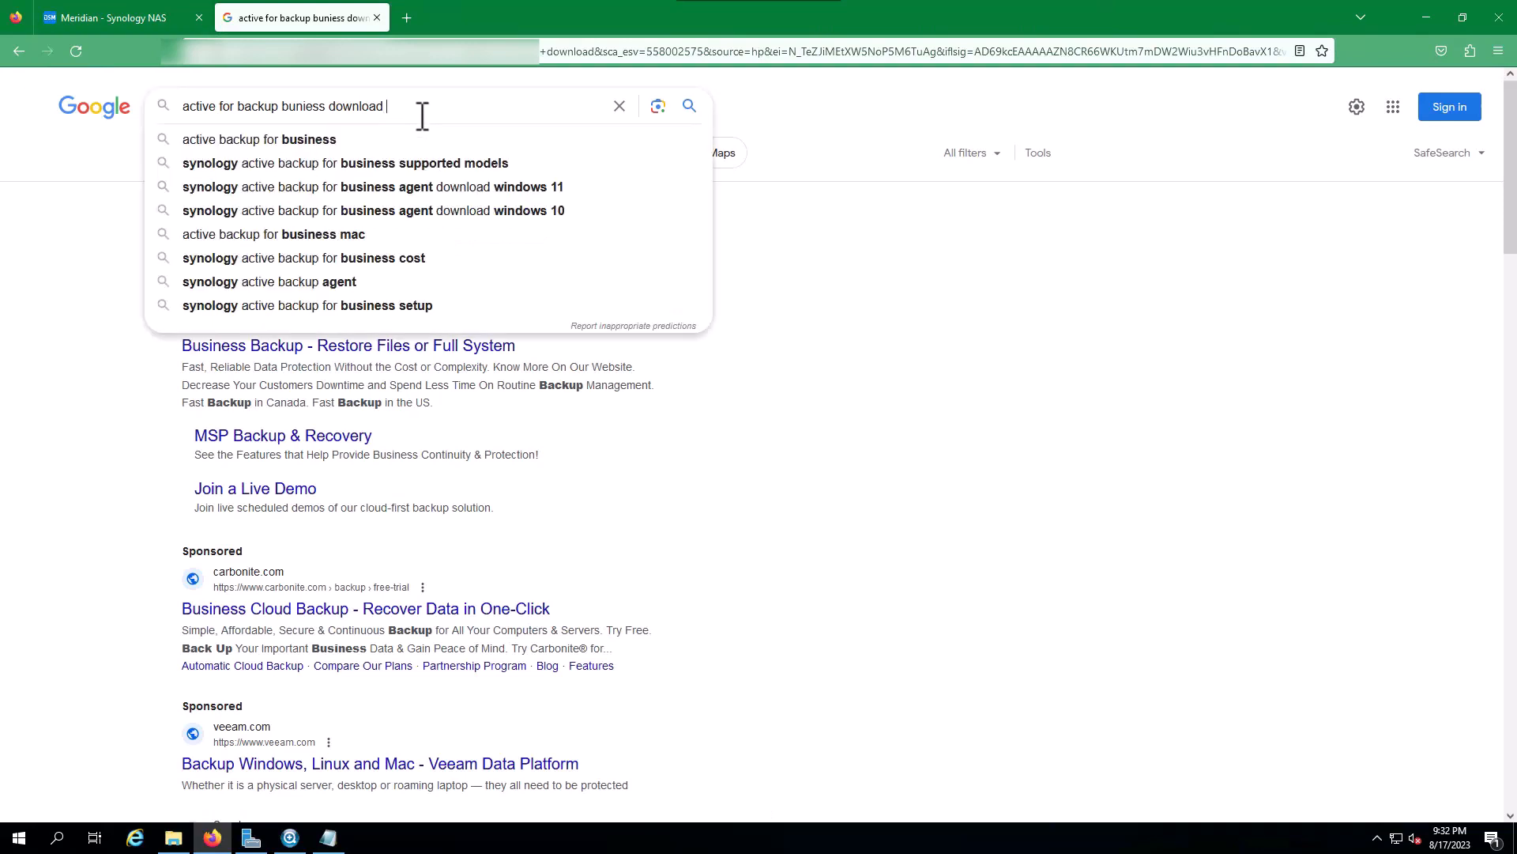
{"action": "type", "text": "syno"}
{"action": "left_click", "coordinate": [427, 139]}
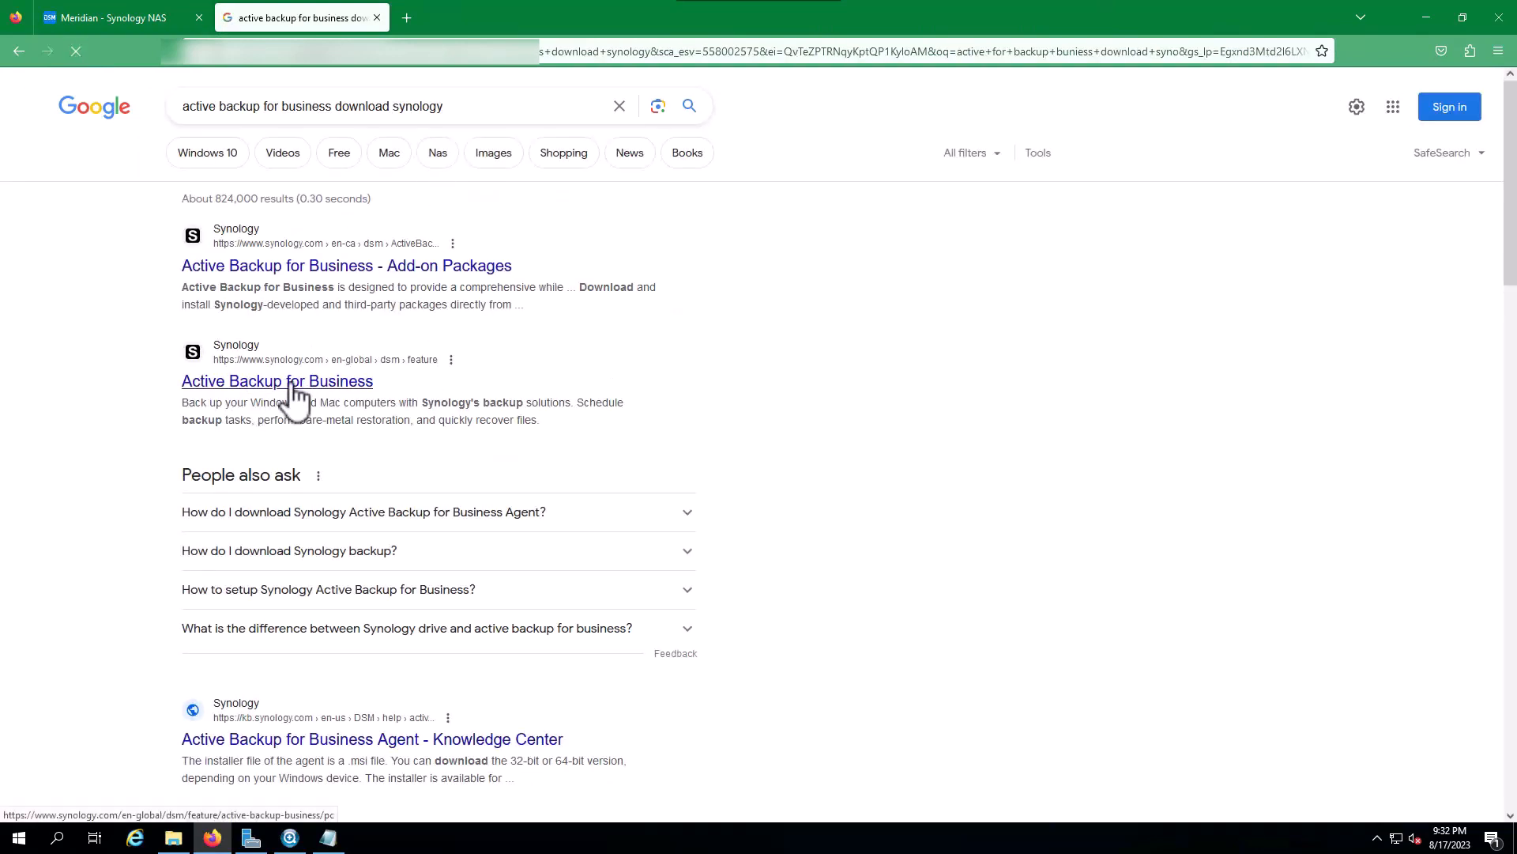
Return to the Synology NAS page, download the 64 bit Windows agent installer from the Add Device instructions and launch it.
{"action": "left_click", "coordinate": [119, 17]}
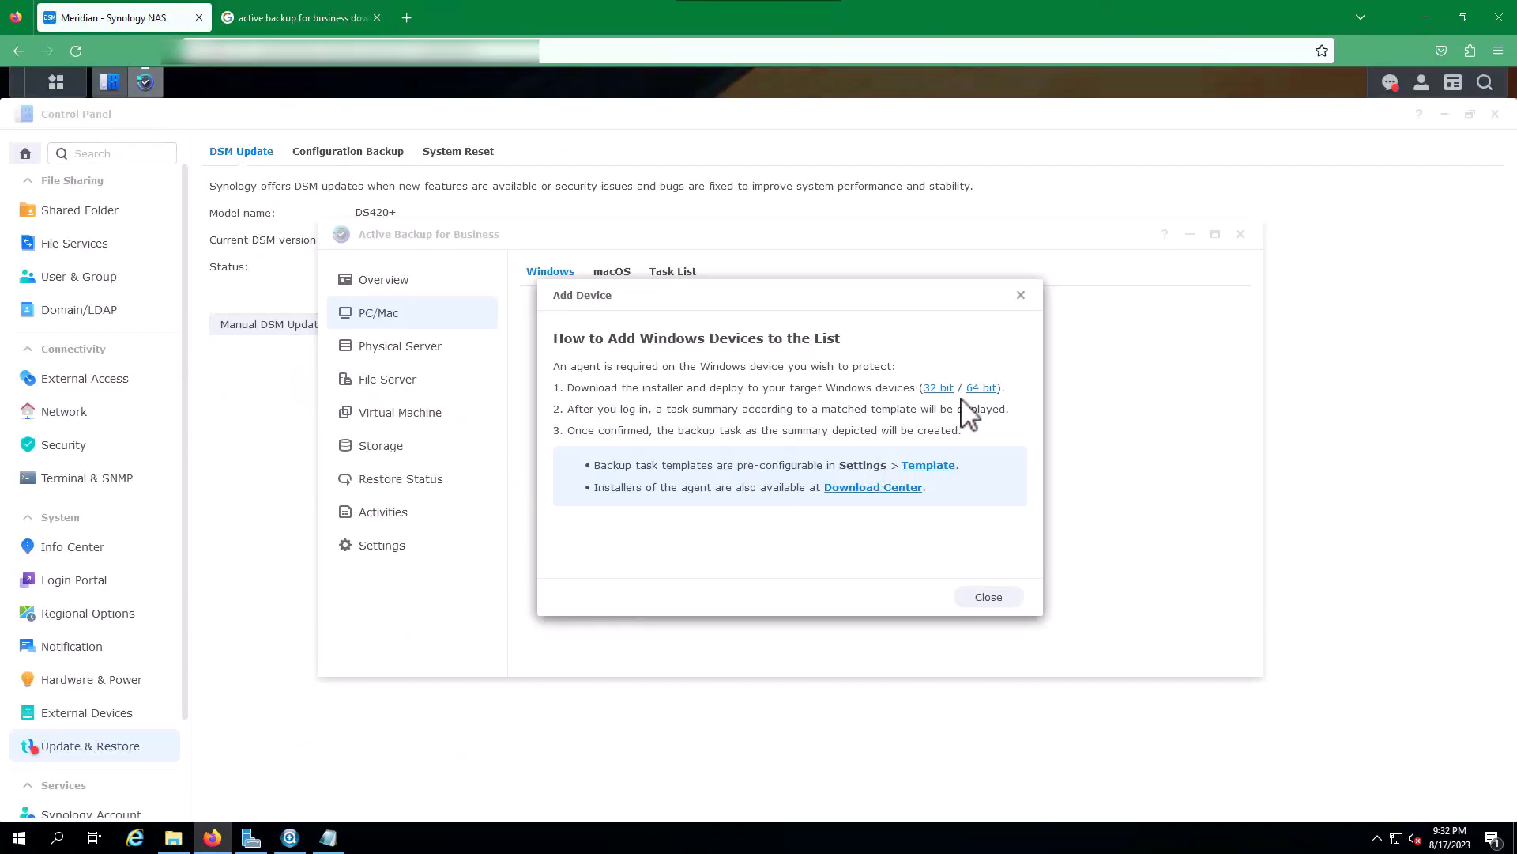
{"action": "left_click", "coordinate": [982, 390]}
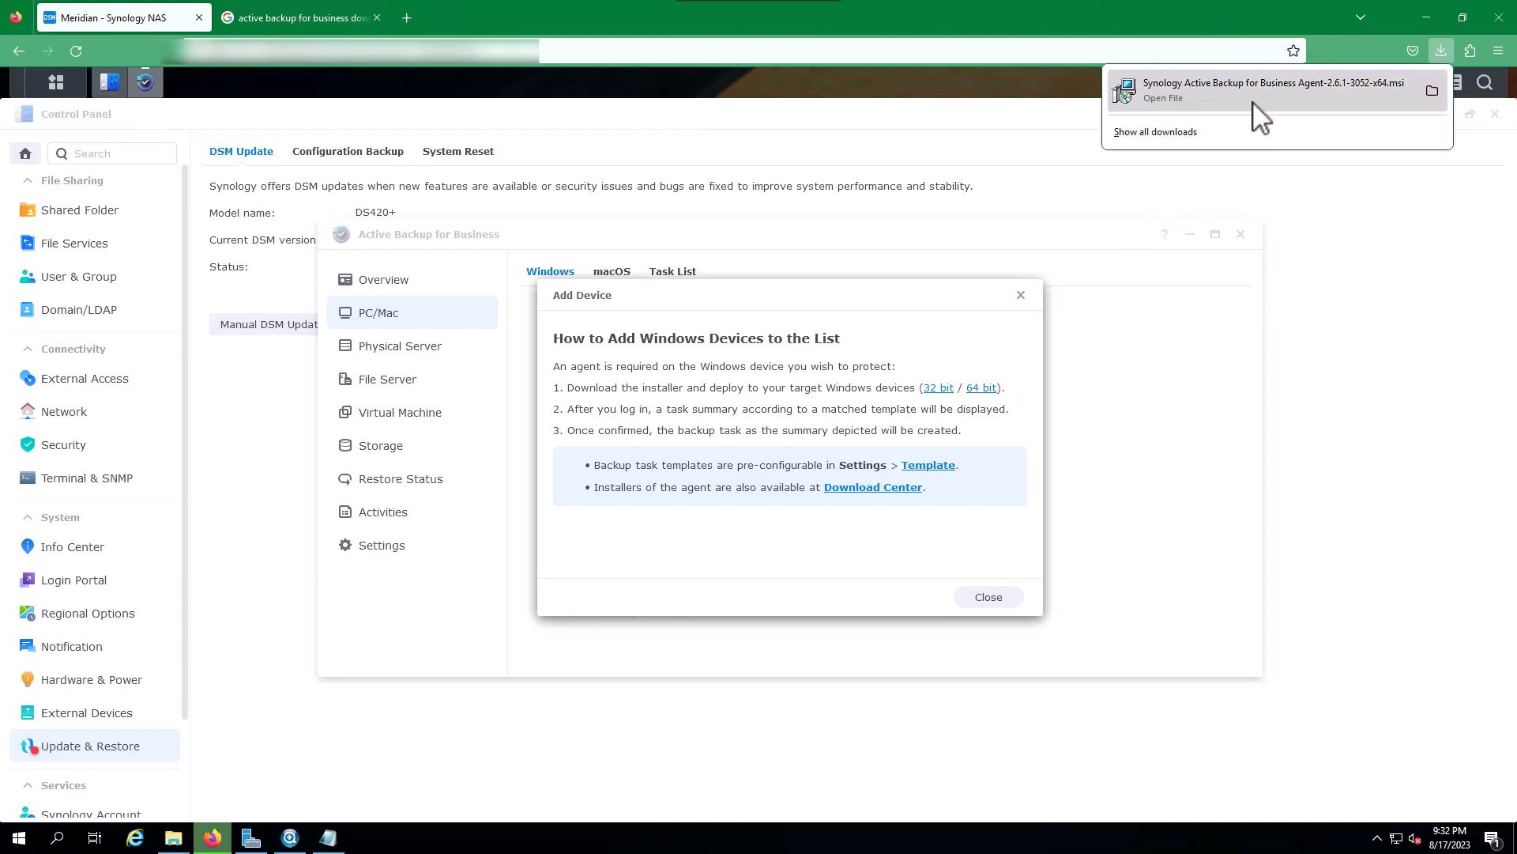
{"action": "left_click", "coordinate": [1253, 112]}
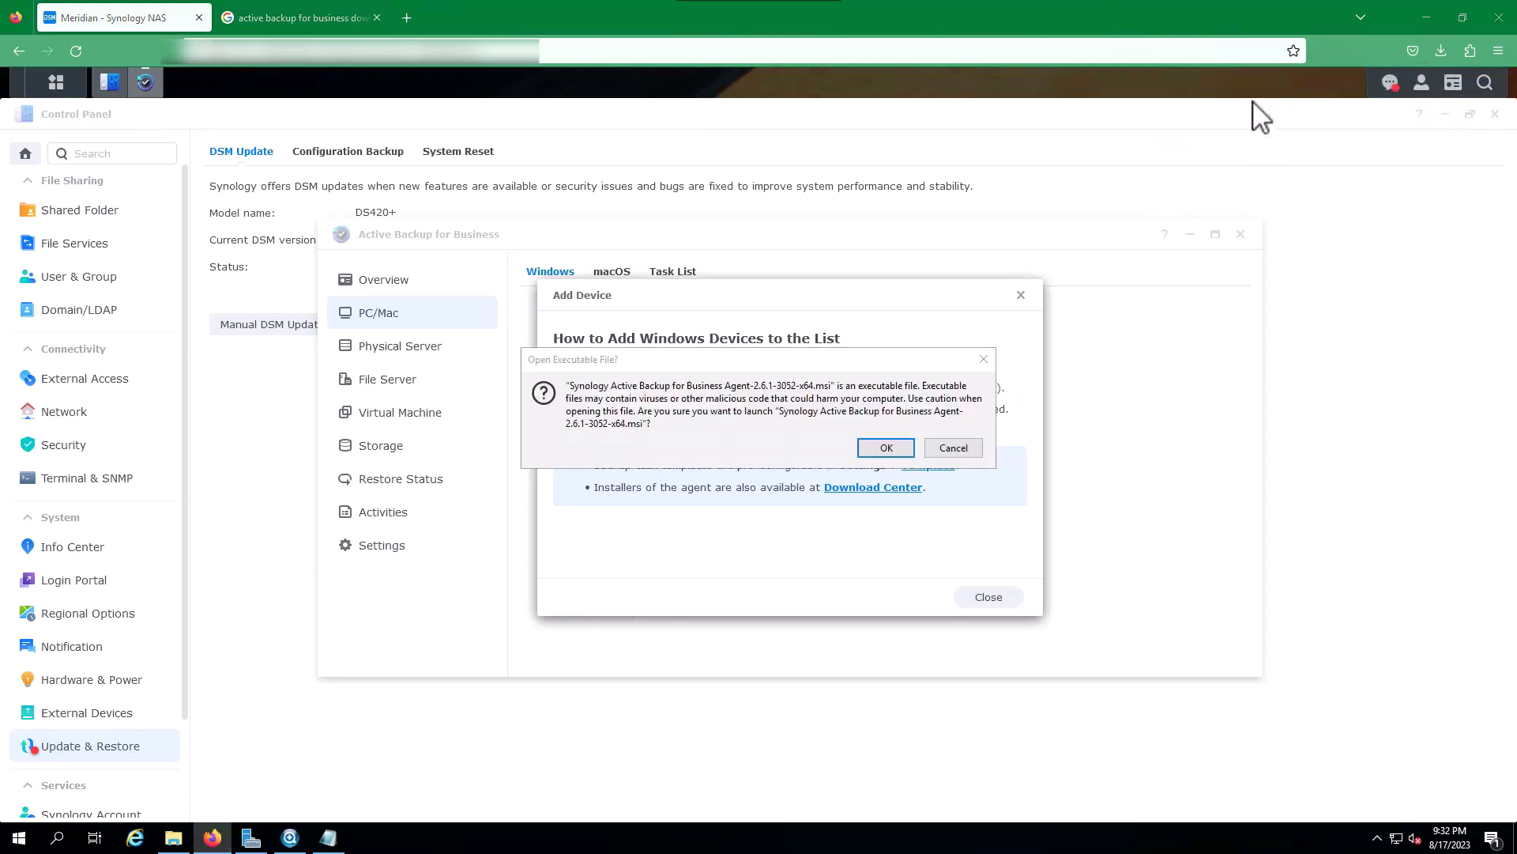
{"action": "left_click", "coordinate": [901, 448]}
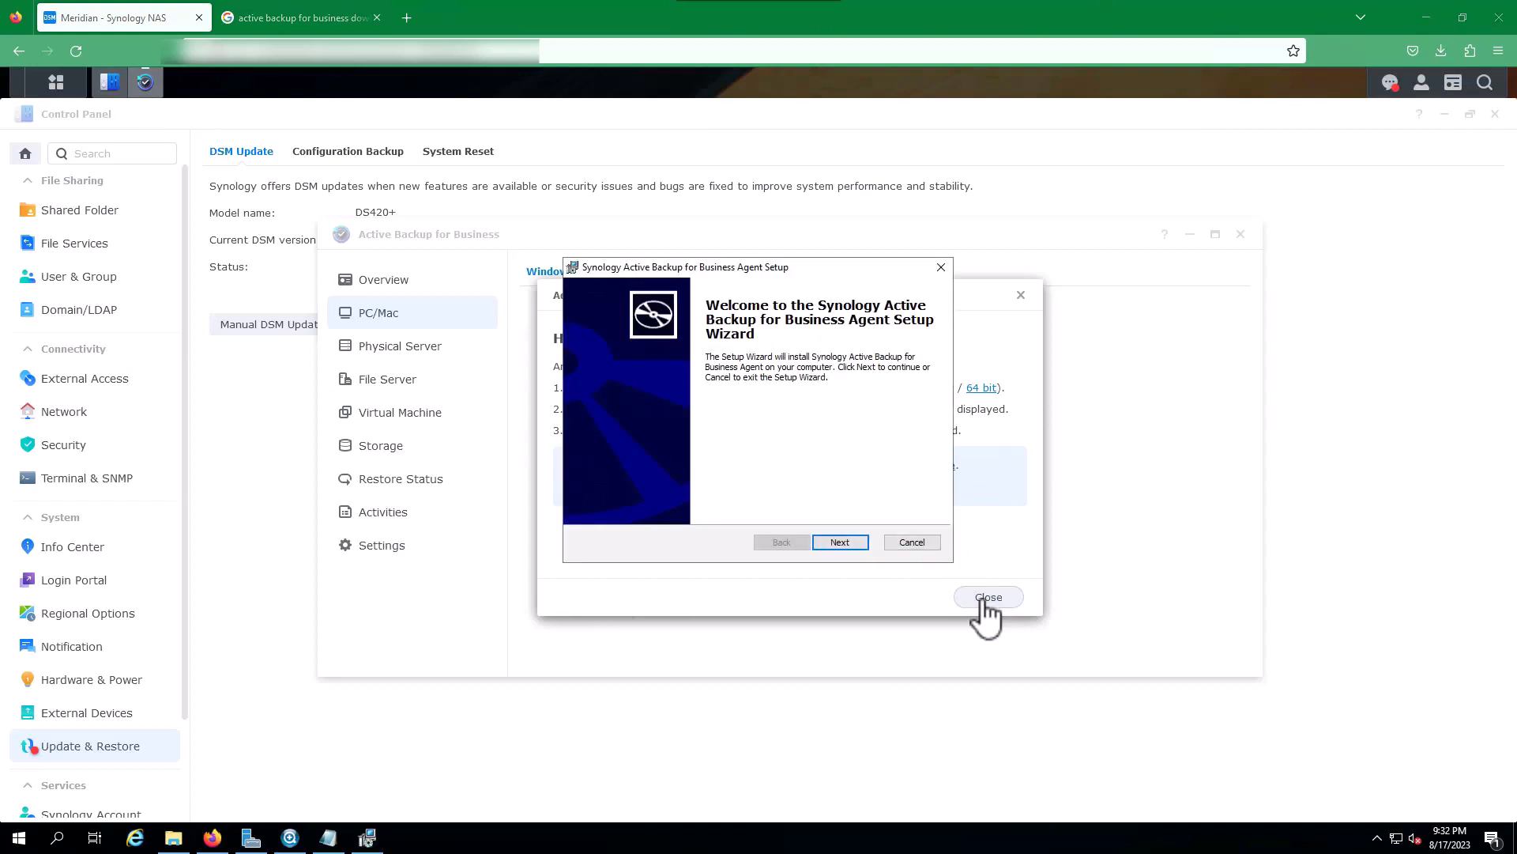
Install the Synology Active Backup for Business Agent, accepting the license terms and launching the application on finish.
{"action": "left_click", "coordinate": [860, 545]}
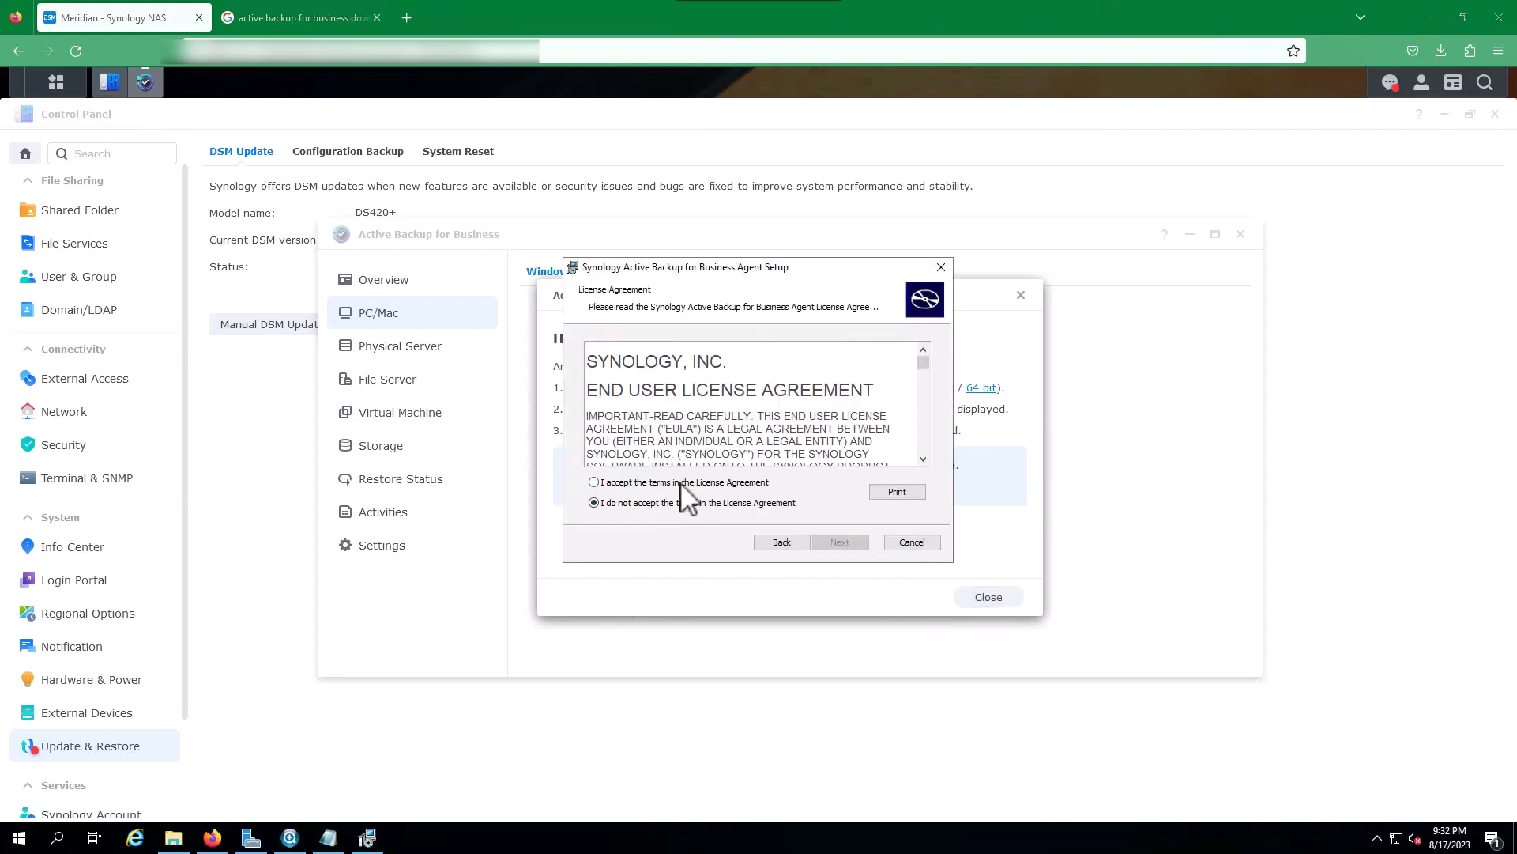
{"action": "left_click", "coordinate": [681, 482]}
{"action": "left_click", "coordinate": [844, 544]}
{"action": "left_click", "coordinate": [844, 543]}
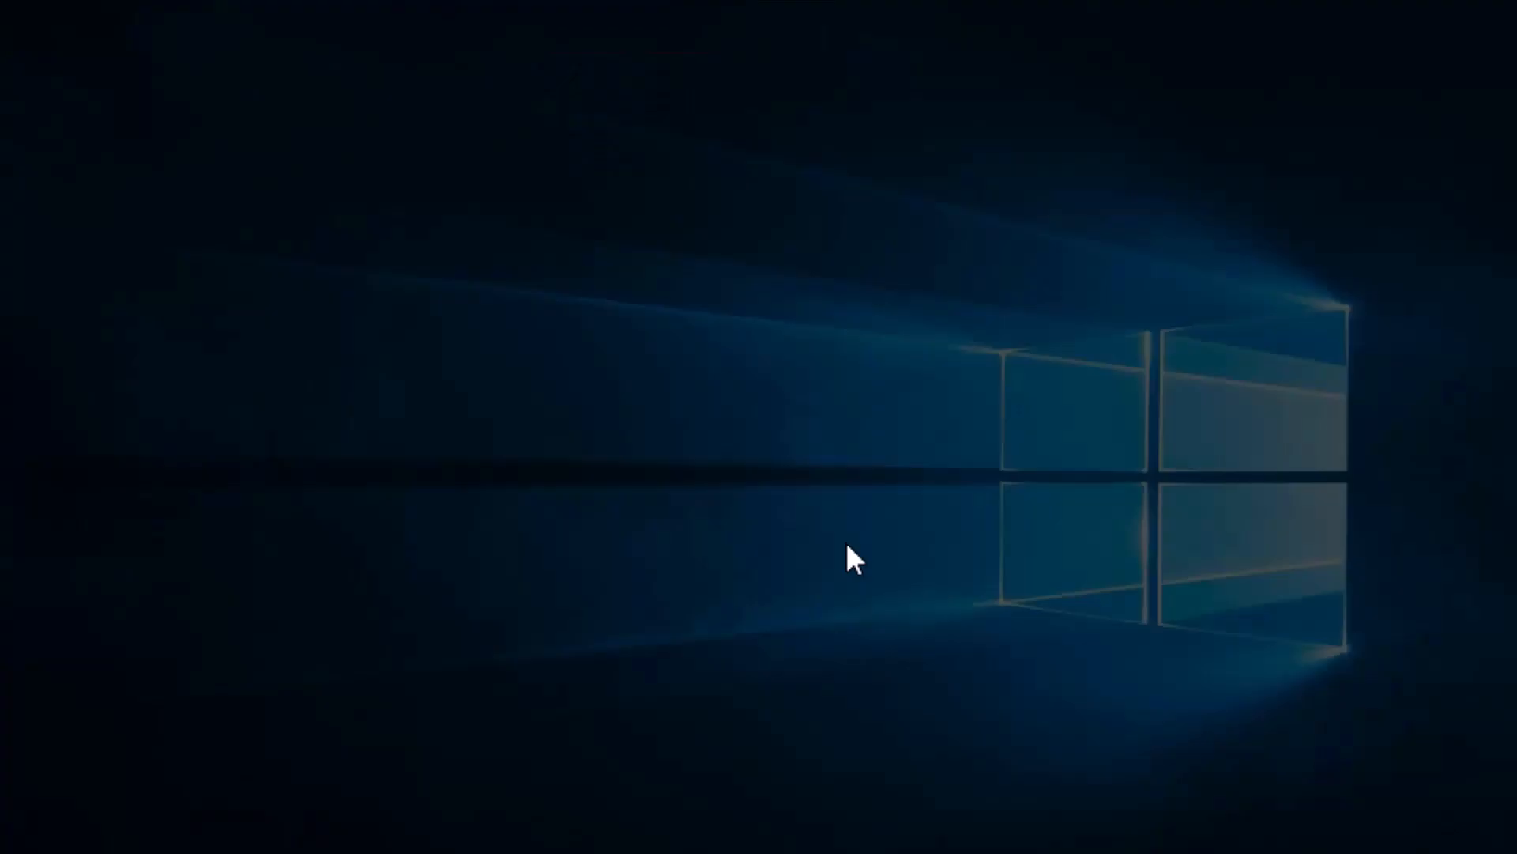
{"action": "left_click", "coordinate": [718, 535]}
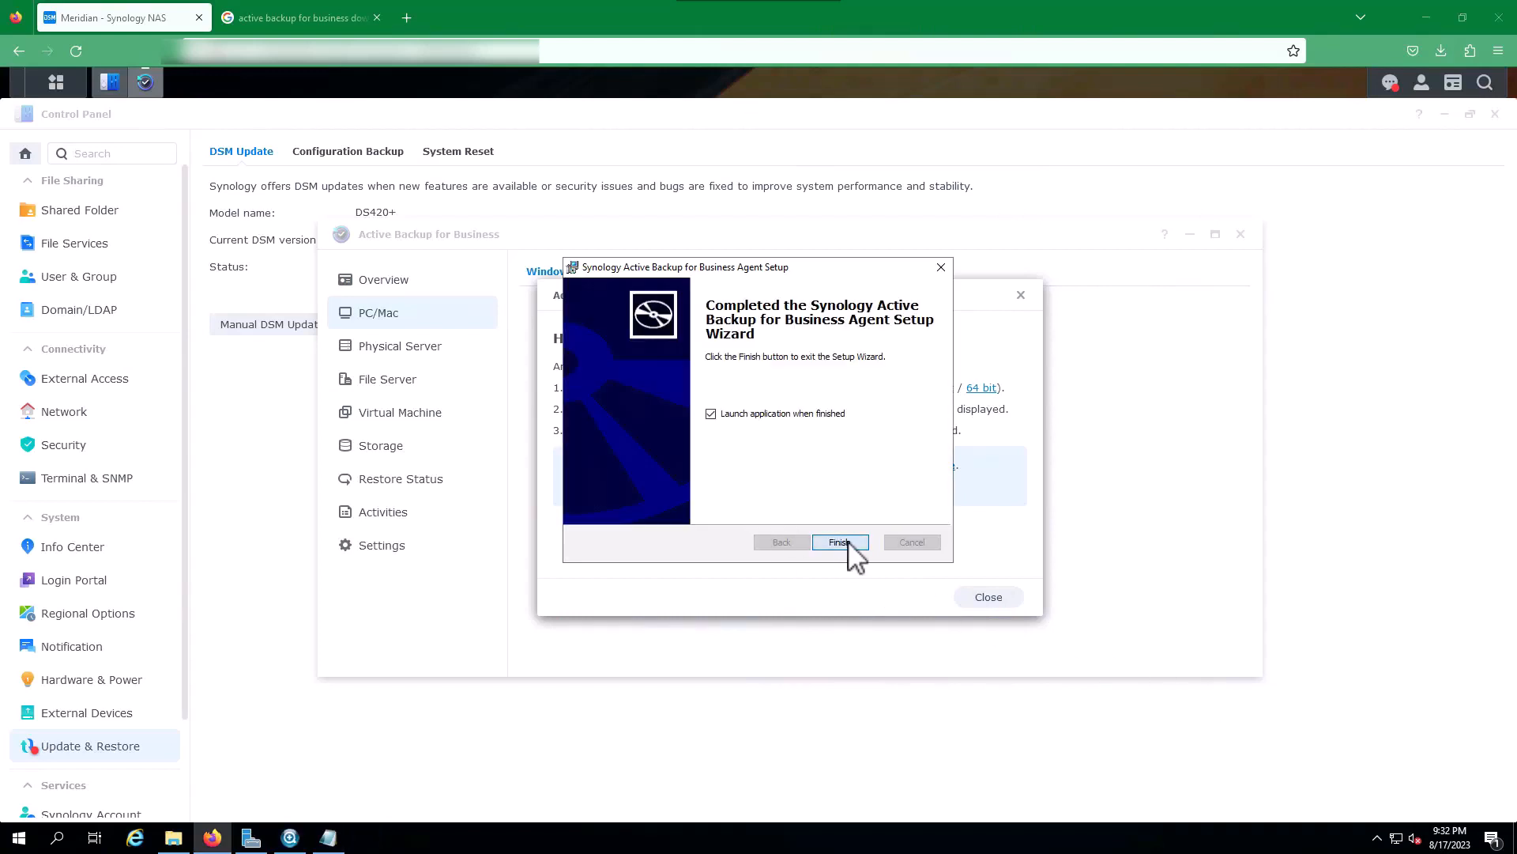
{"action": "left_click", "coordinate": [848, 543]}
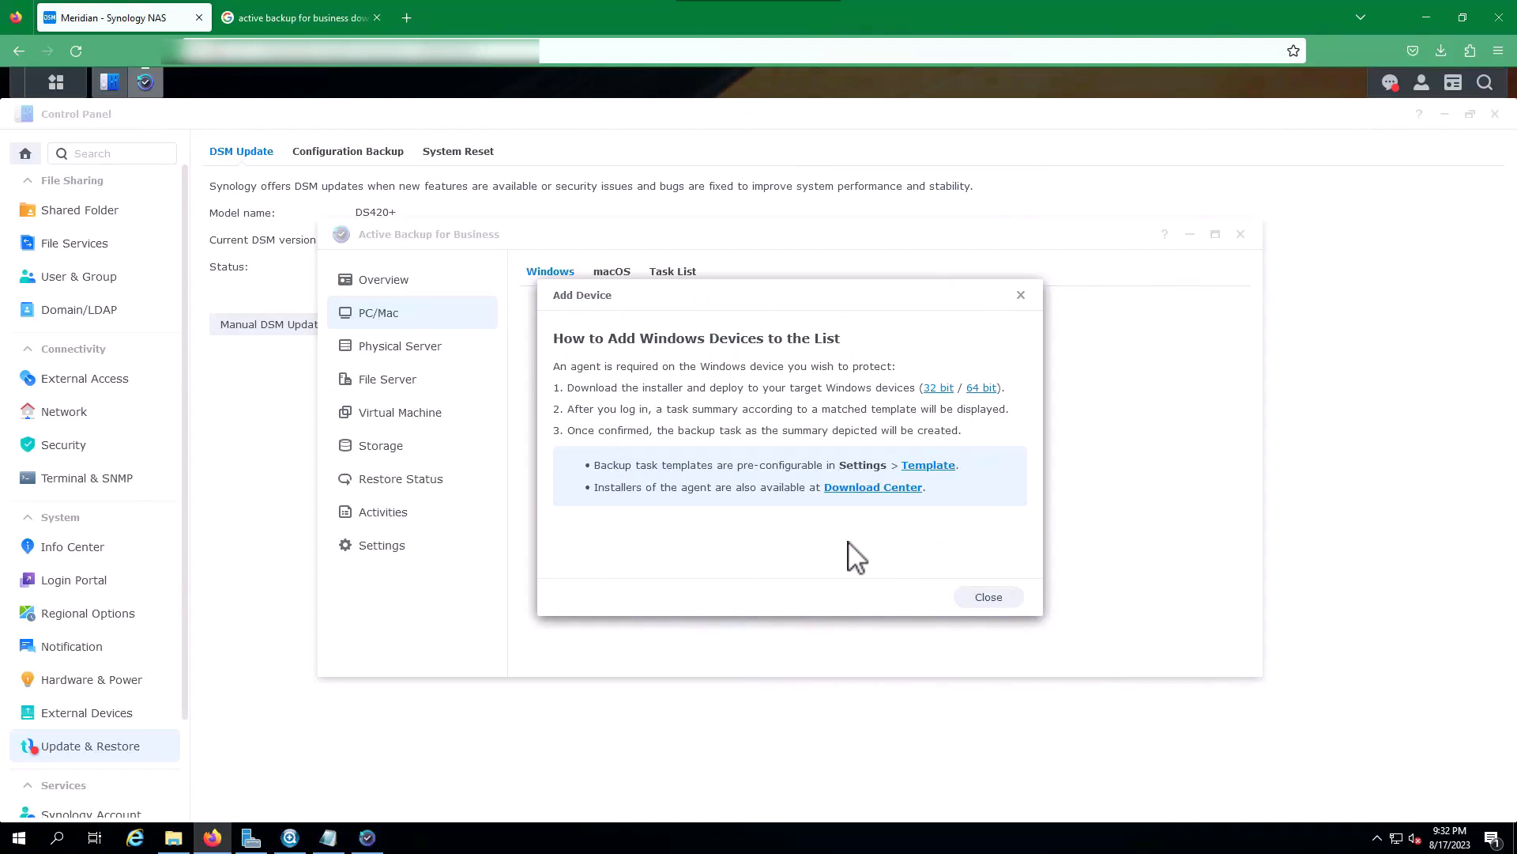
Close the Add Device instructions and bring up the agent's connection wizard over the Active Backup for Business window.
{"action": "left_click", "coordinate": [1007, 601]}
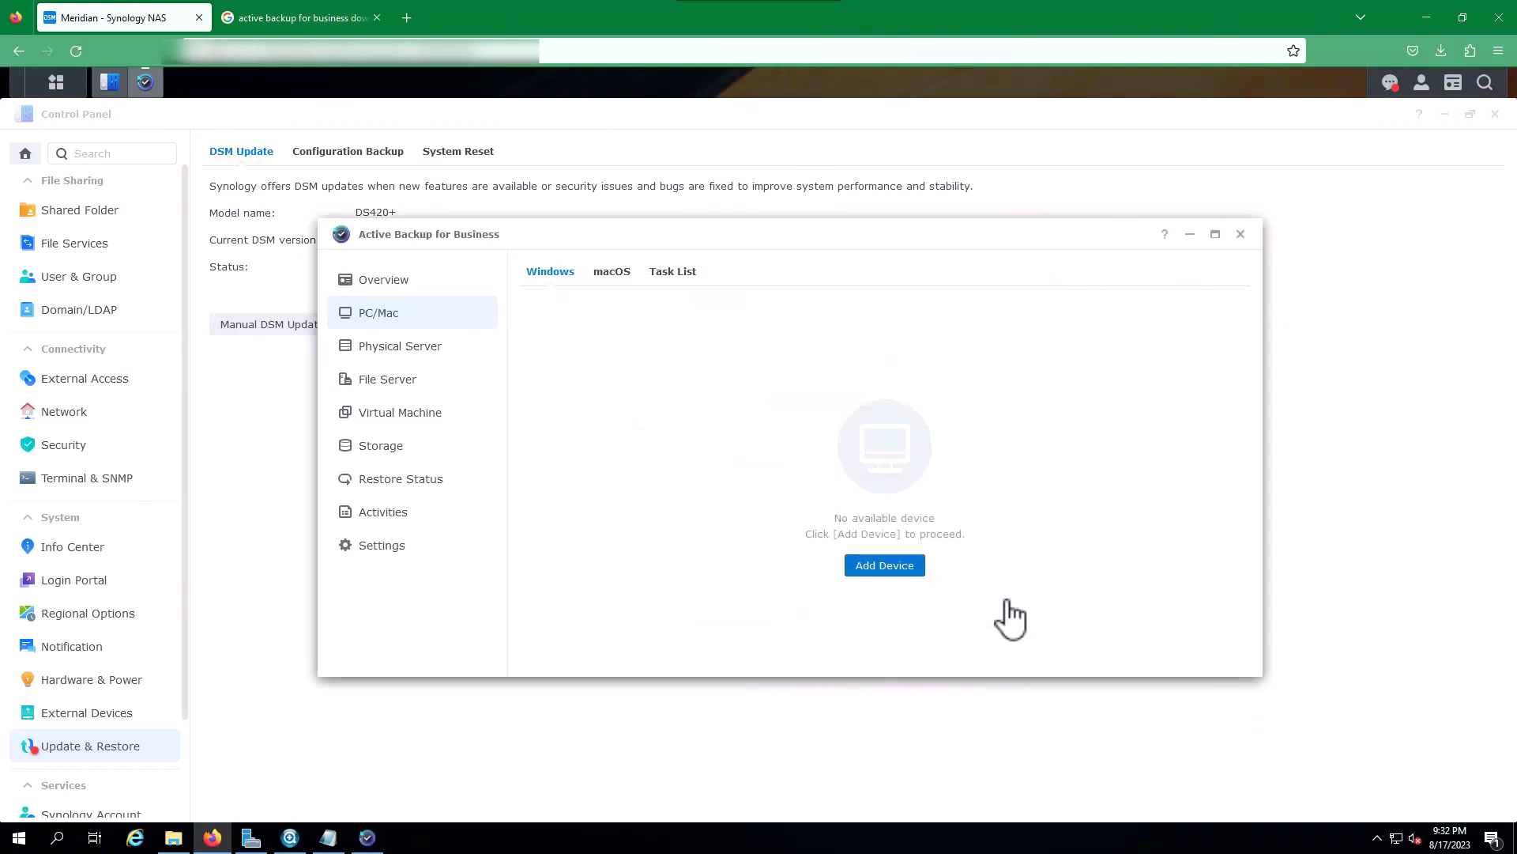
{"action": "left_click", "coordinate": [366, 837]}
{"action": "left_click_drag", "start_coordinate": [723, 237], "coordinate": [751, 325]}
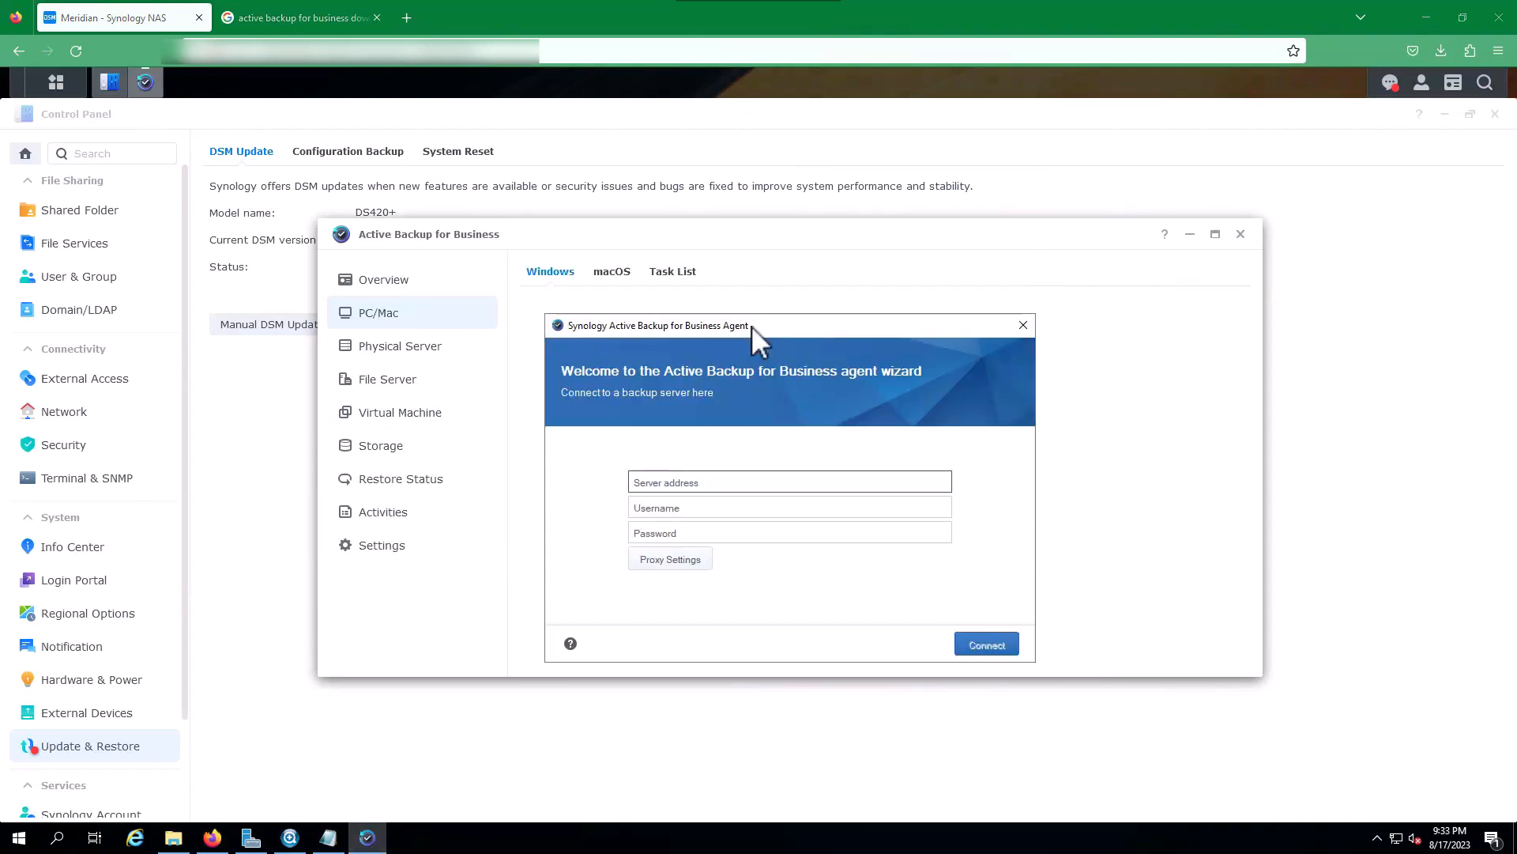
Fill in the server address, username and password in the agent wizard and connect to the backup server.
{"action": "left_click", "coordinate": [687, 508]}
{"action": "left_click", "coordinate": [697, 534]}
{"action": "left_click", "coordinate": [695, 508]}
{"action": "left_click", "coordinate": [700, 529]}
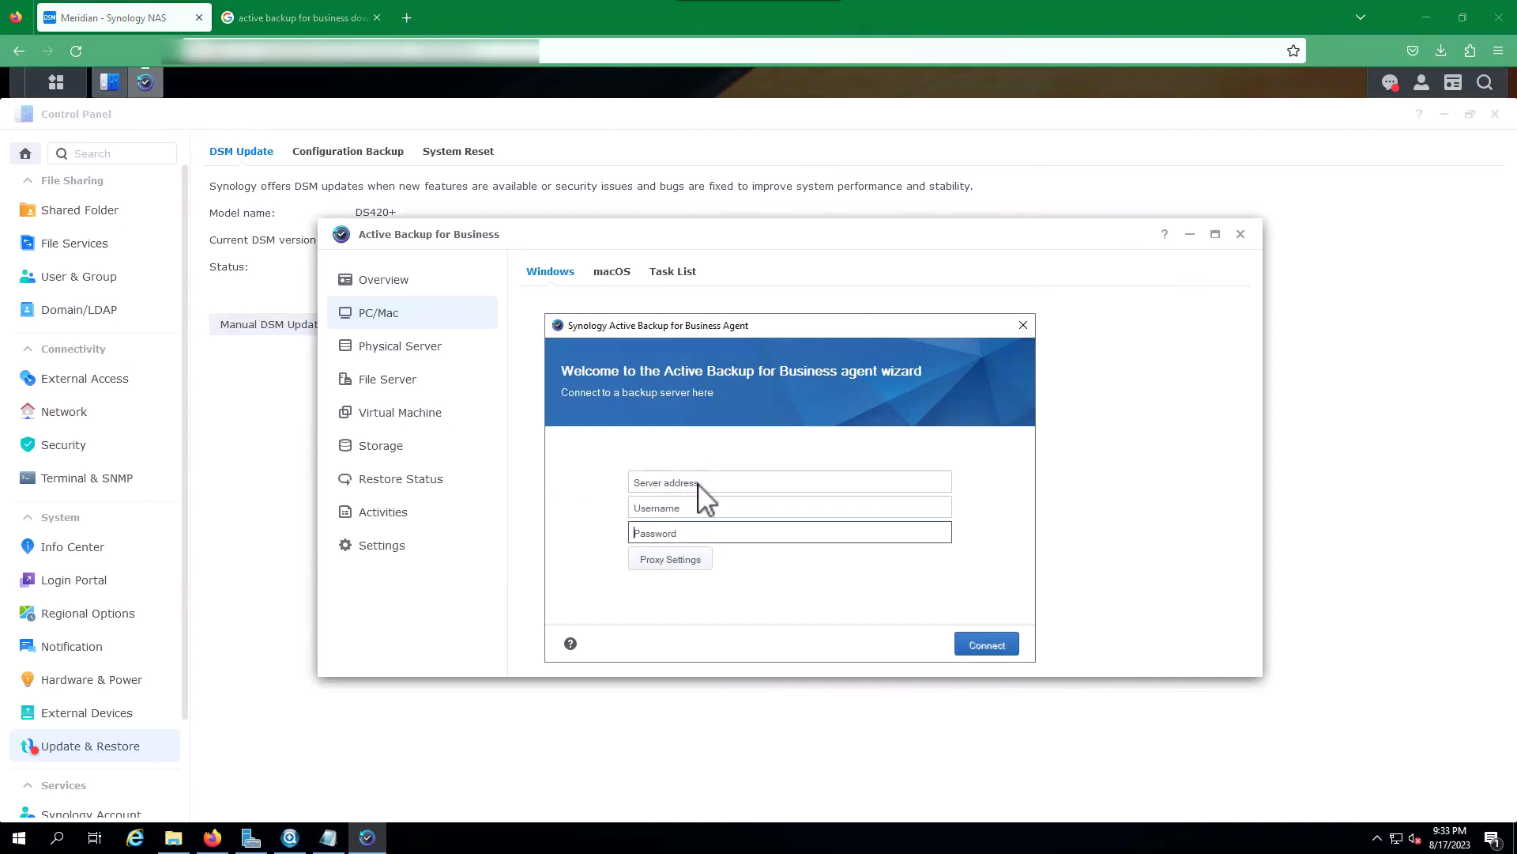
{"action": "left_click", "coordinate": [701, 484]}
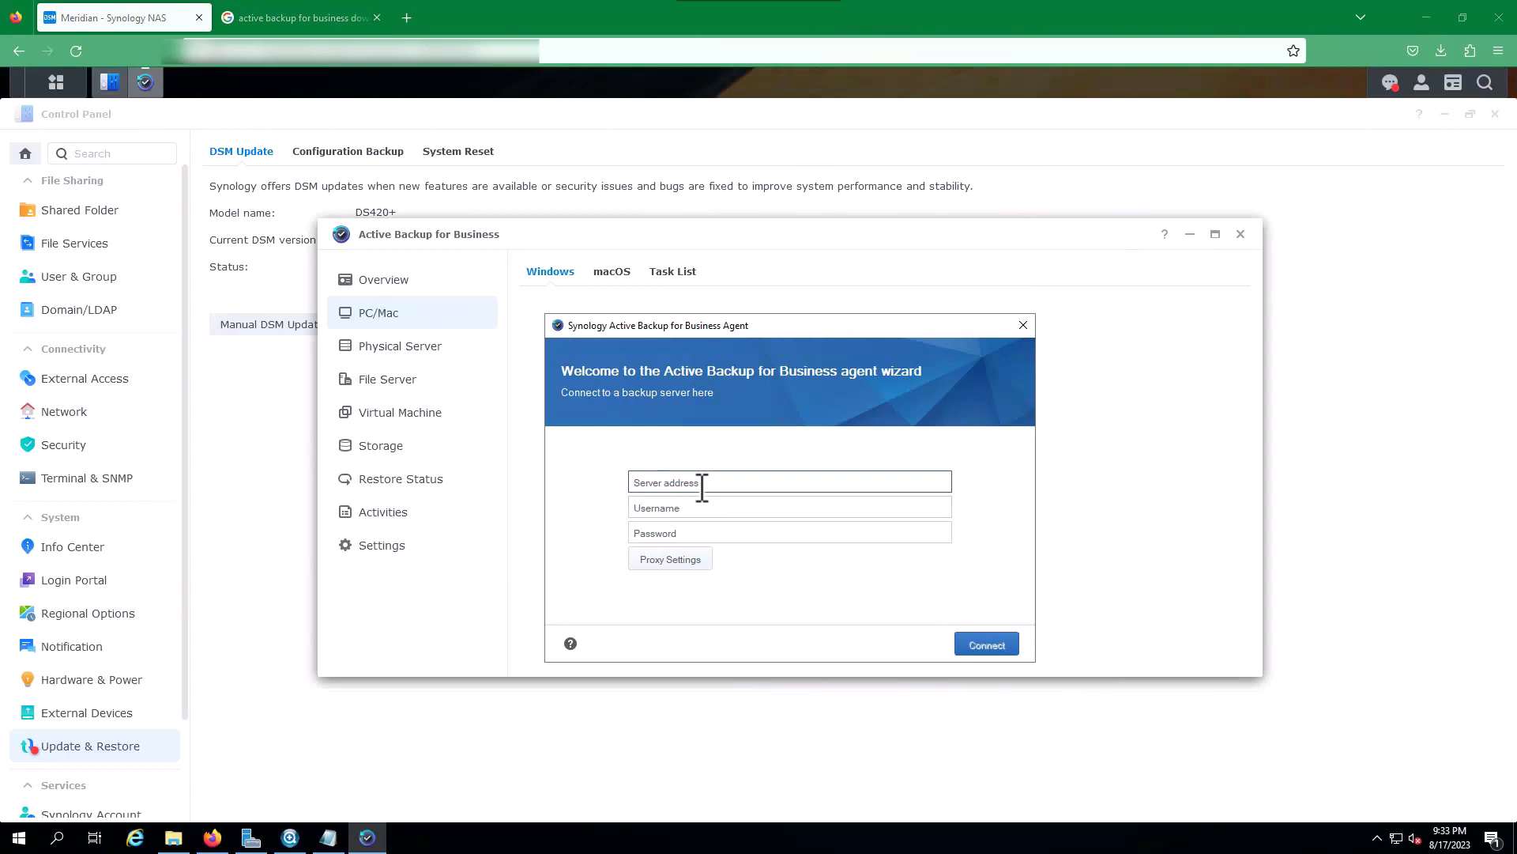
{"action": "left_click", "coordinate": [969, 645]}
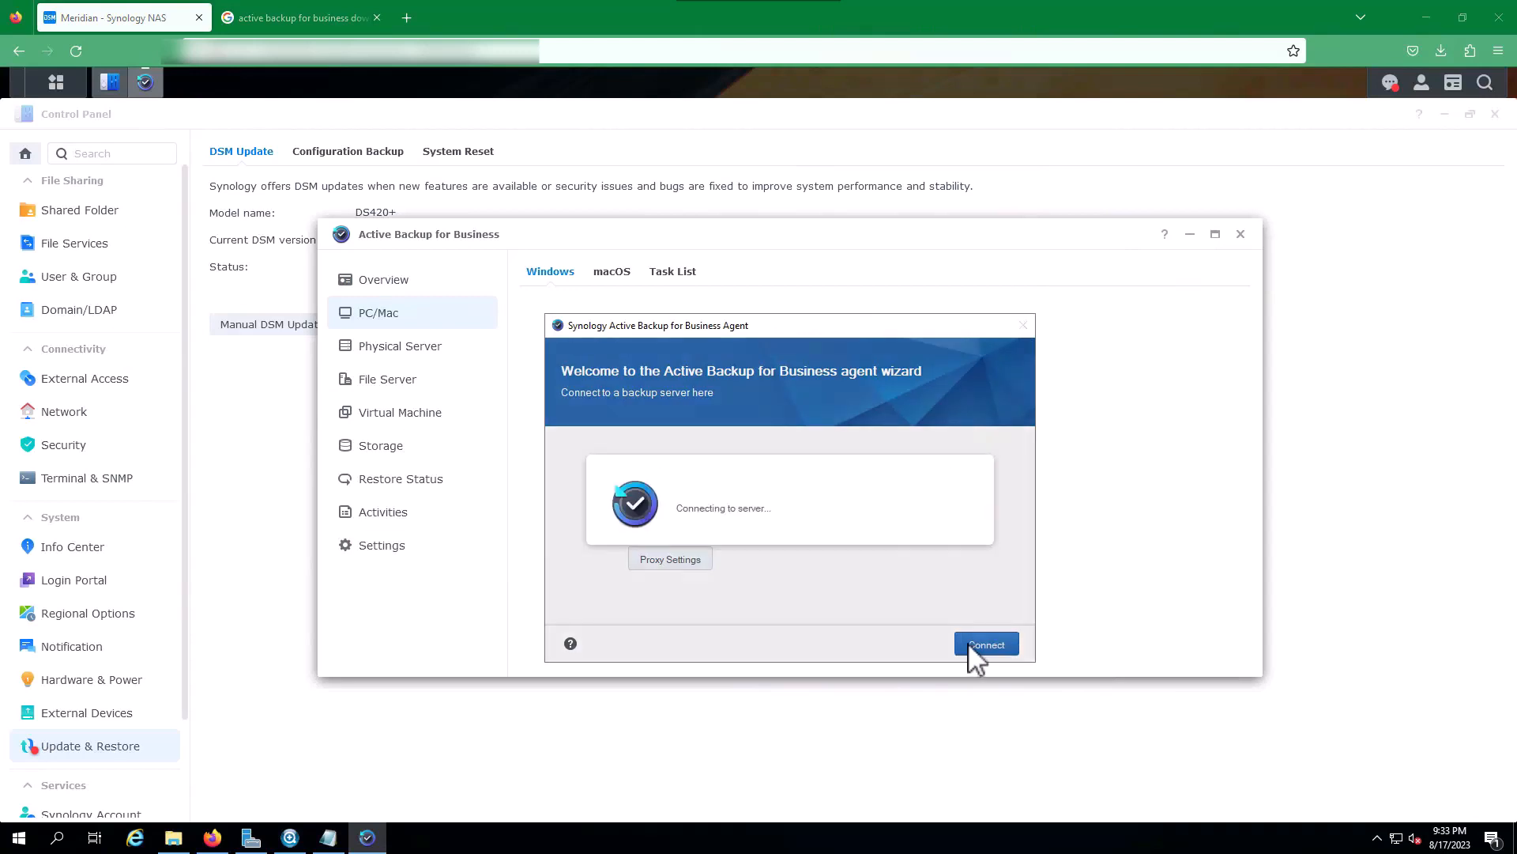
Accept the certificate prompts for connecting via 10.100.100.1 and confirm the summary to create the default backup task.
{"action": "left_click", "coordinate": [885, 608]}
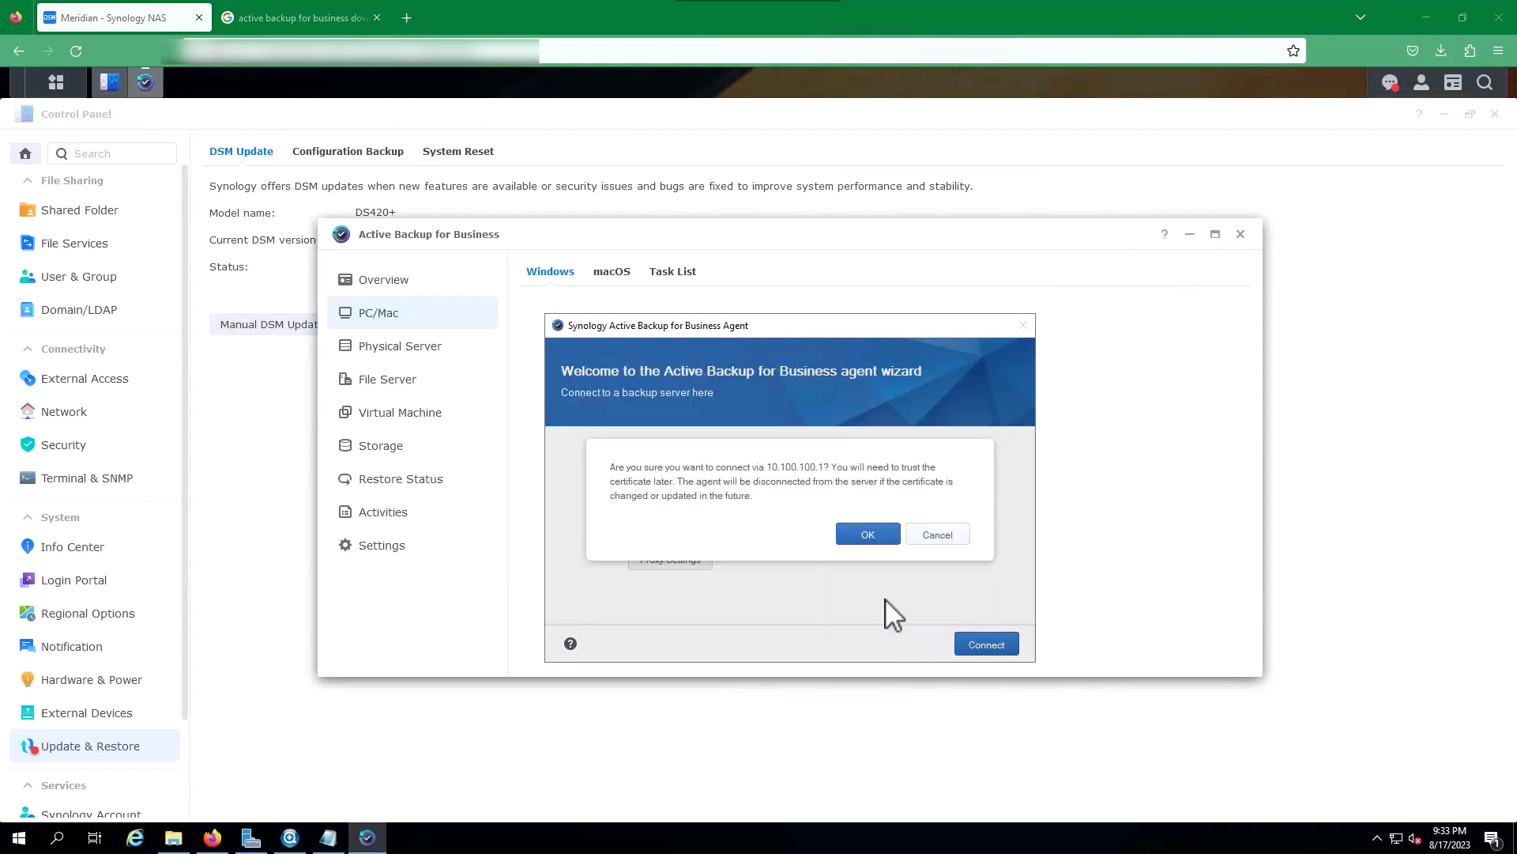
{"action": "left_click", "coordinate": [882, 537]}
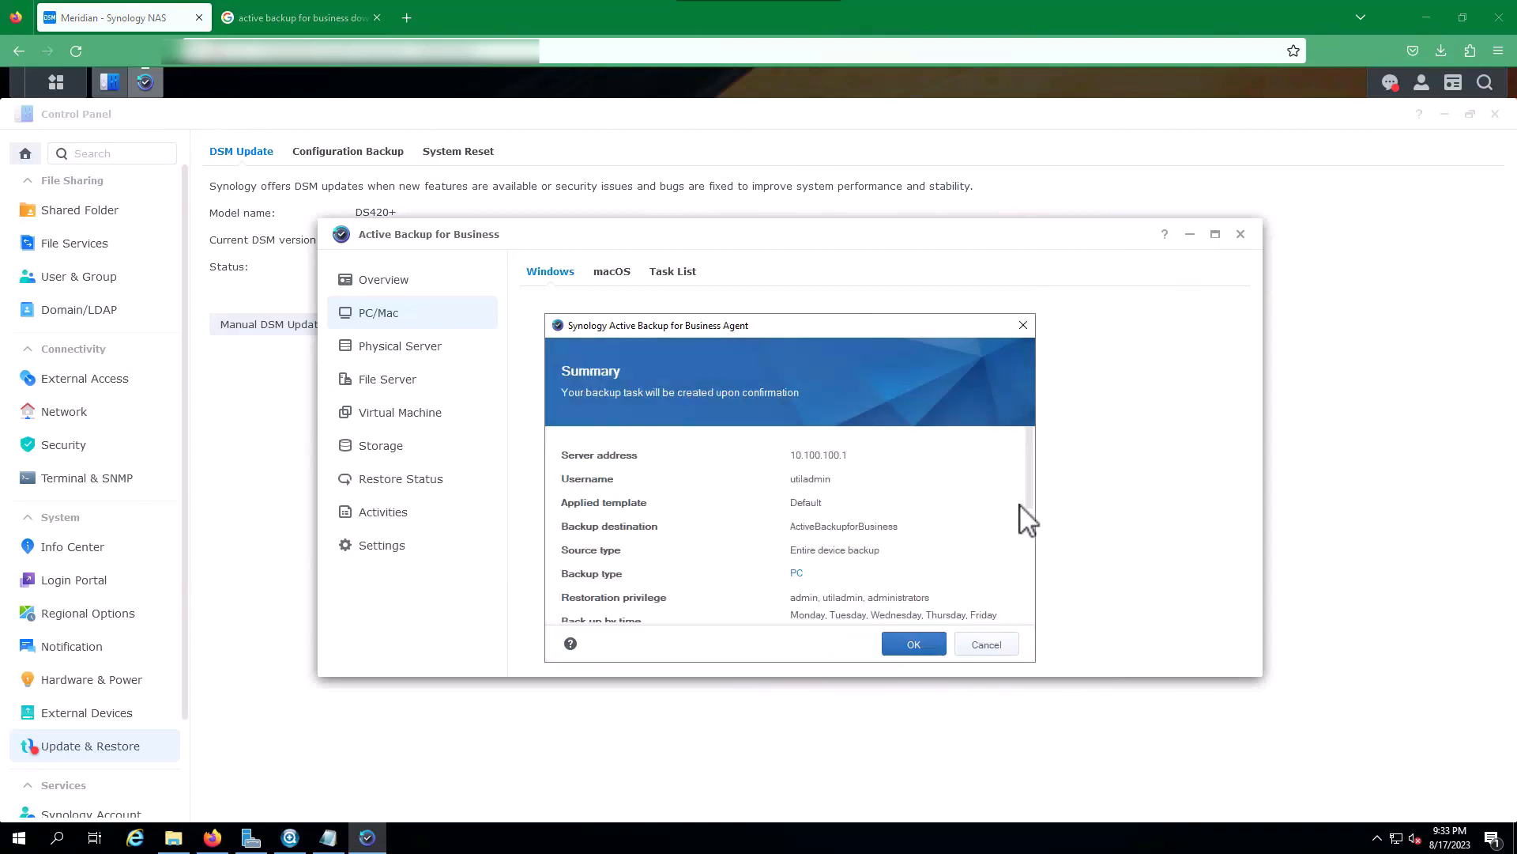
{"action": "left_click", "coordinate": [928, 647]}
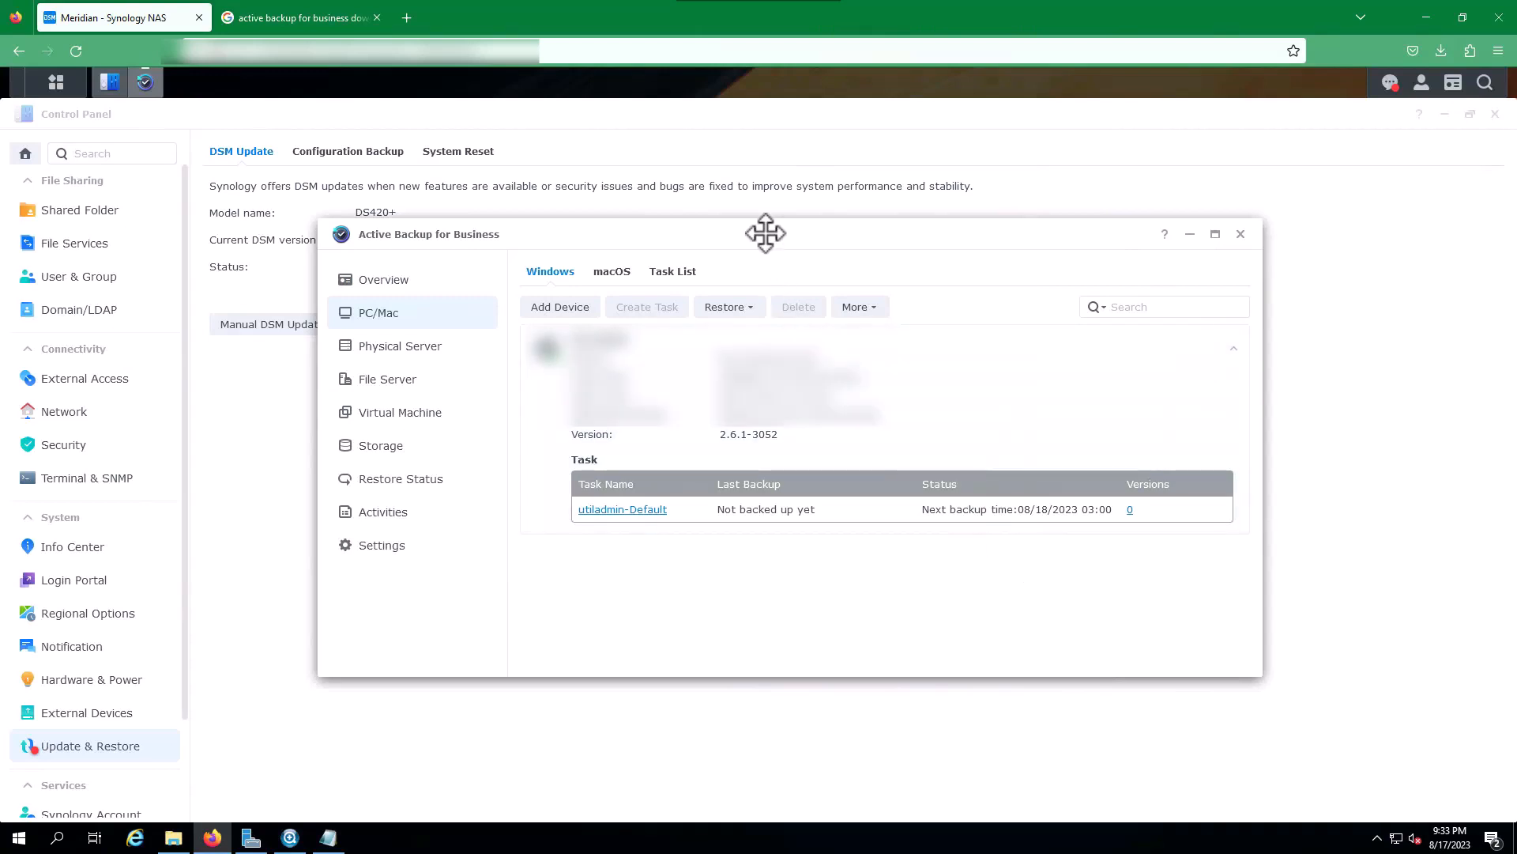
Review the default backup task's general settings from the PC/Mac task list and close them without changes.
{"action": "left_click_drag", "start_coordinate": [765, 234], "coordinate": [741, 222]}
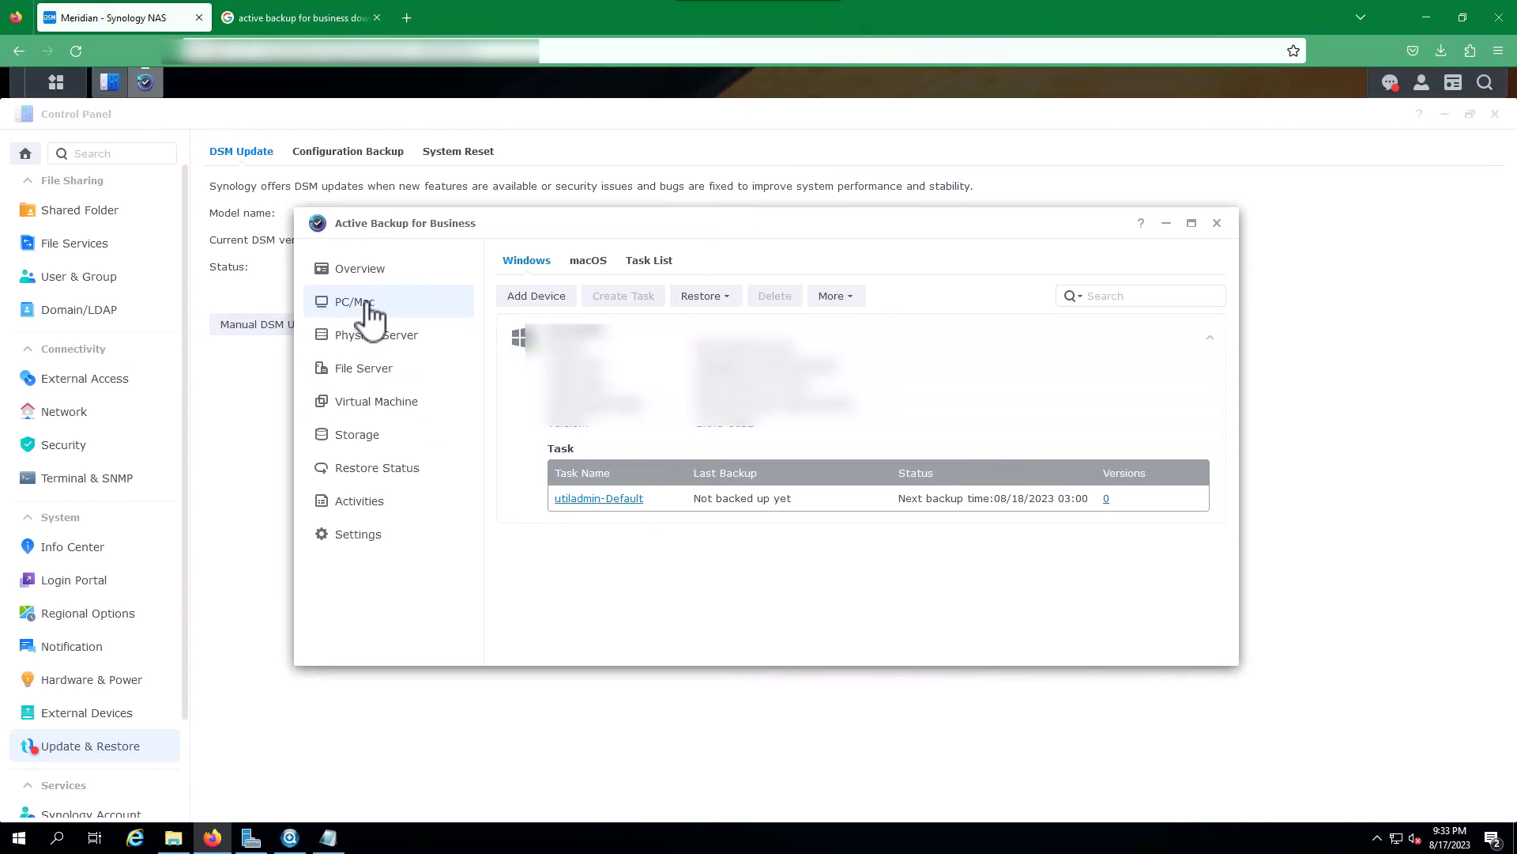
{"action": "left_click", "coordinate": [664, 263]}
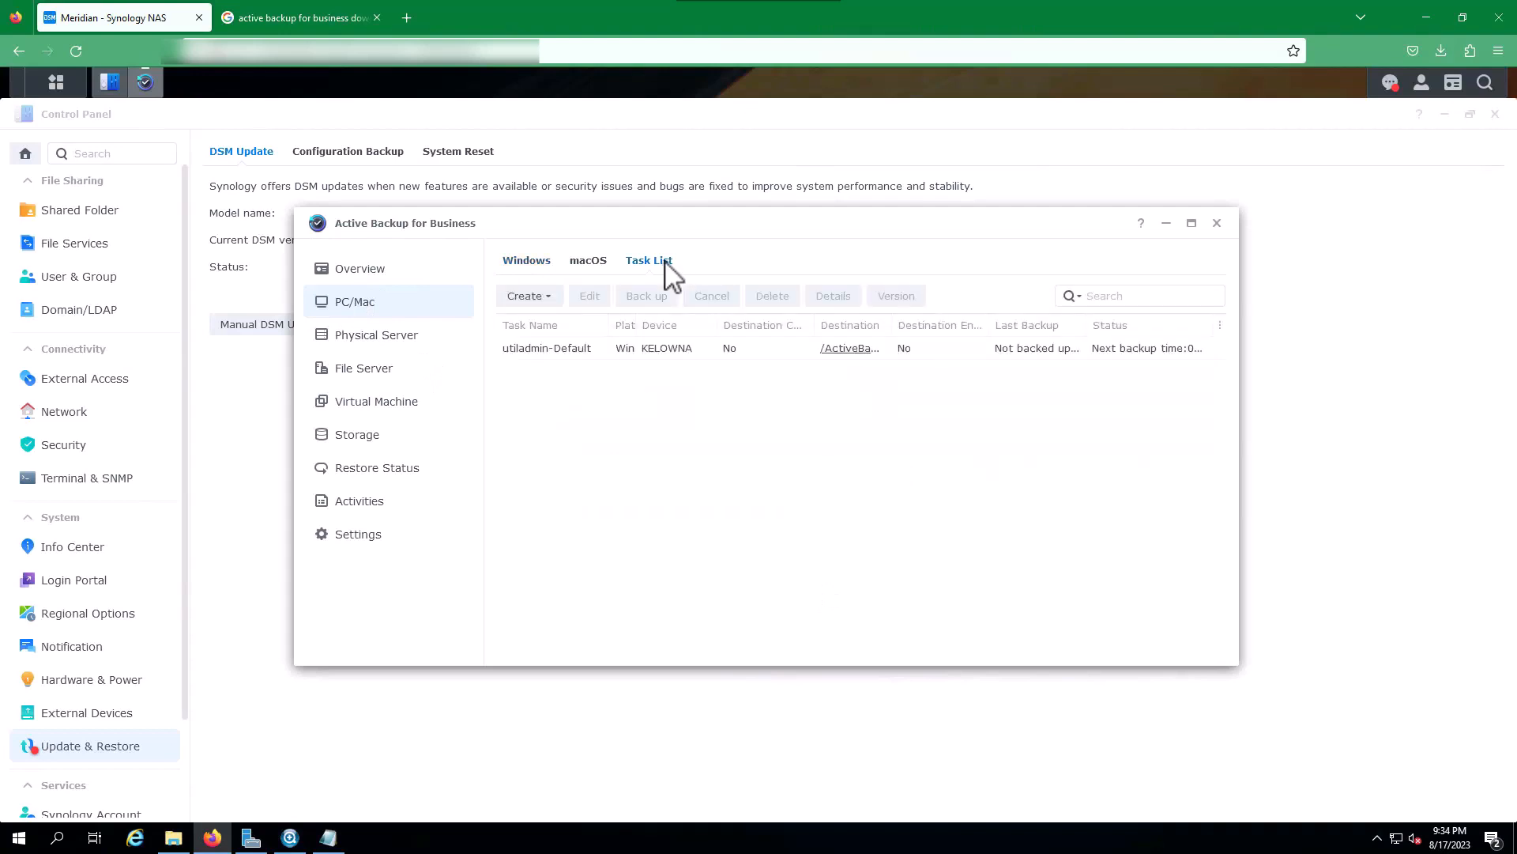
{"action": "left_click", "coordinate": [696, 351]}
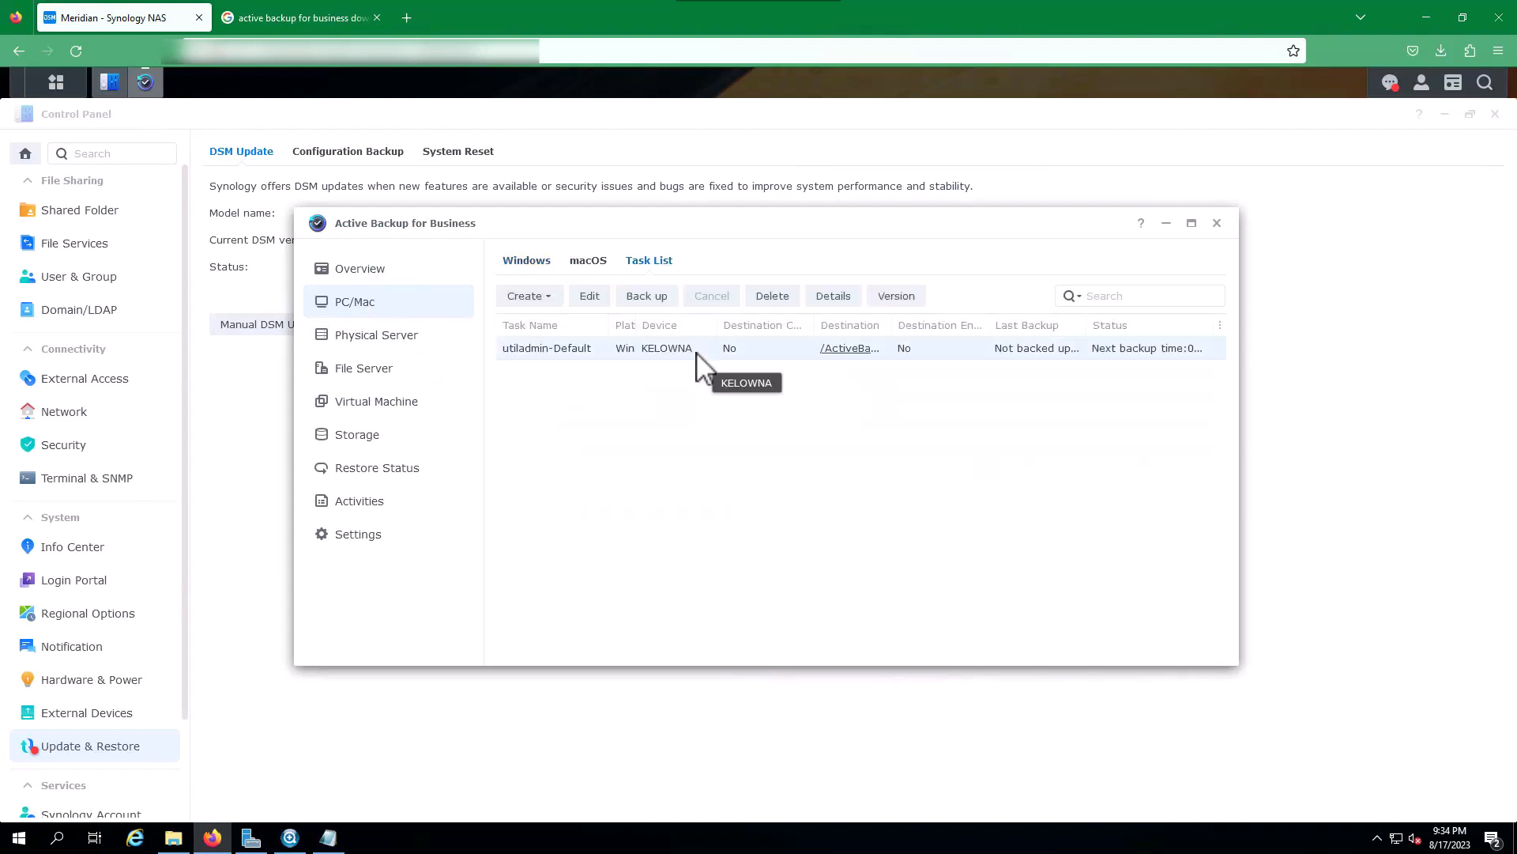
{"action": "left_click", "coordinate": [592, 299]}
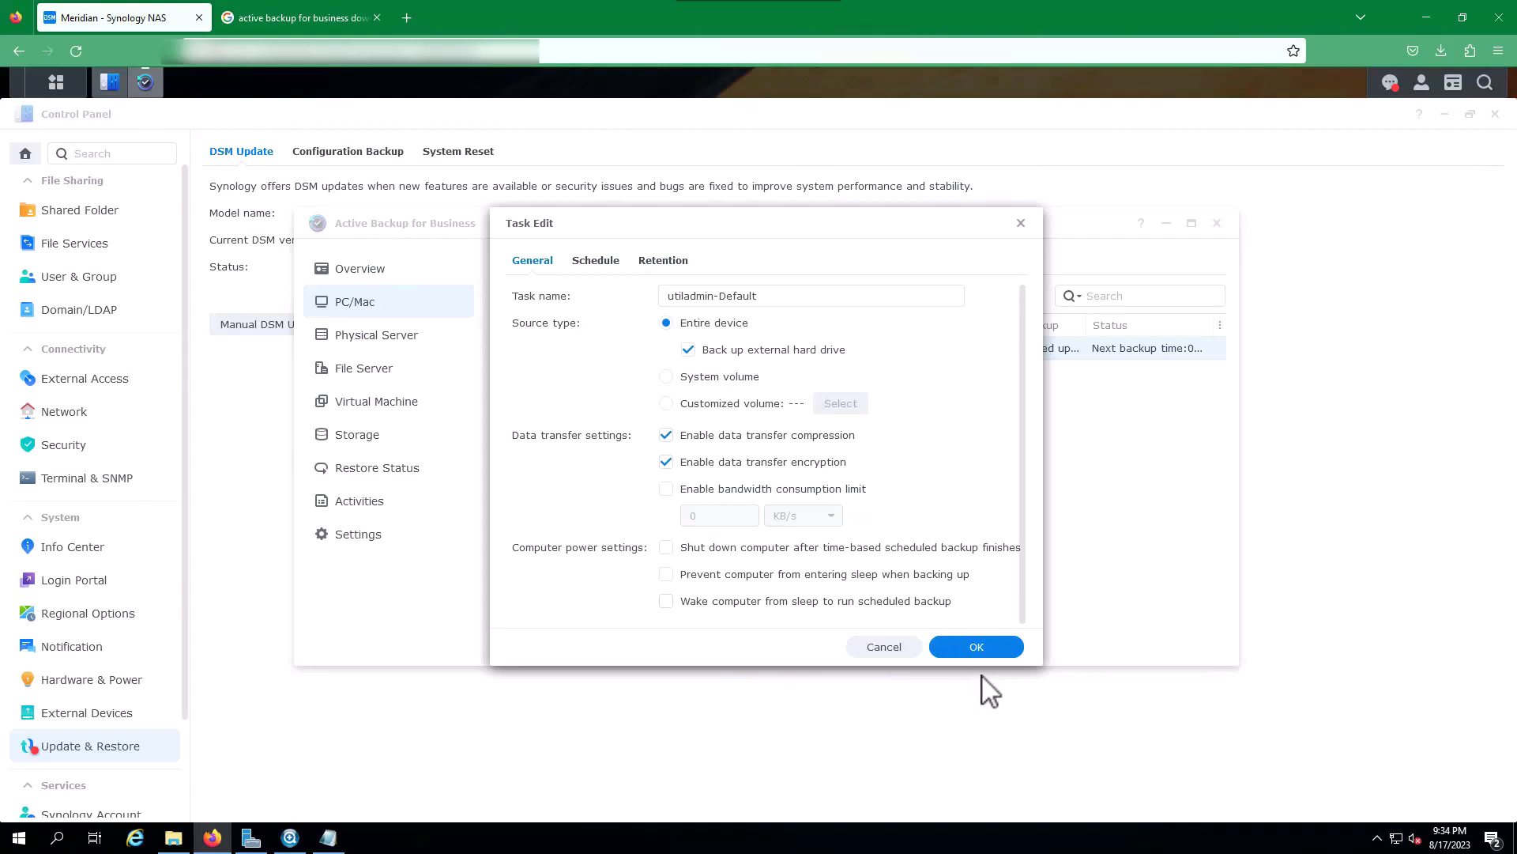
{"action": "left_click", "coordinate": [974, 651]}
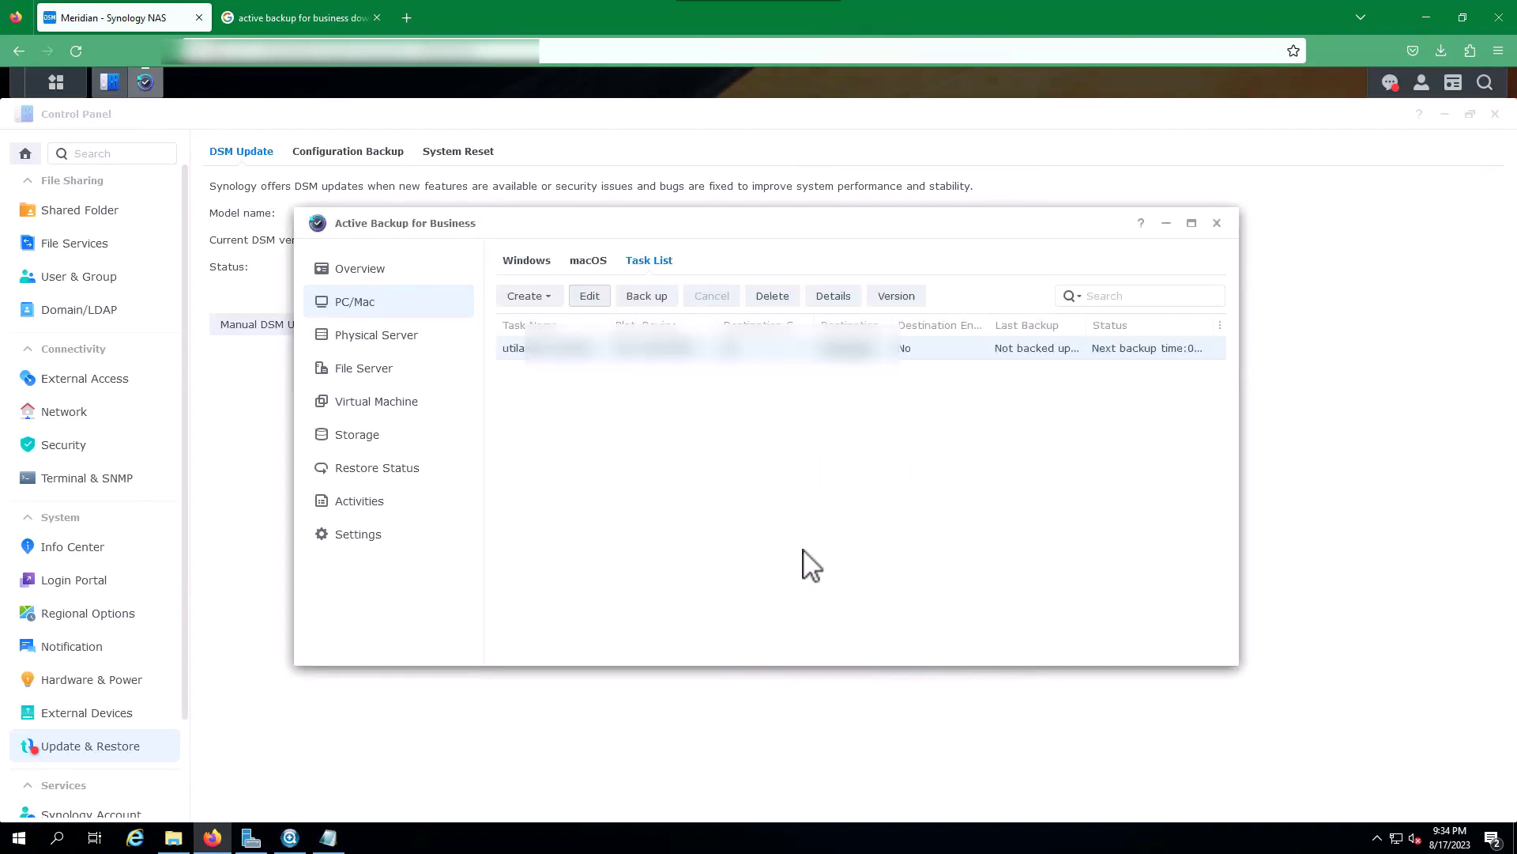
Start creating another backup task for the listed device and look through its source type options and the volumes available for customized backup.
{"action": "left_click", "coordinate": [539, 297]}
{"action": "left_click", "coordinate": [553, 325]}
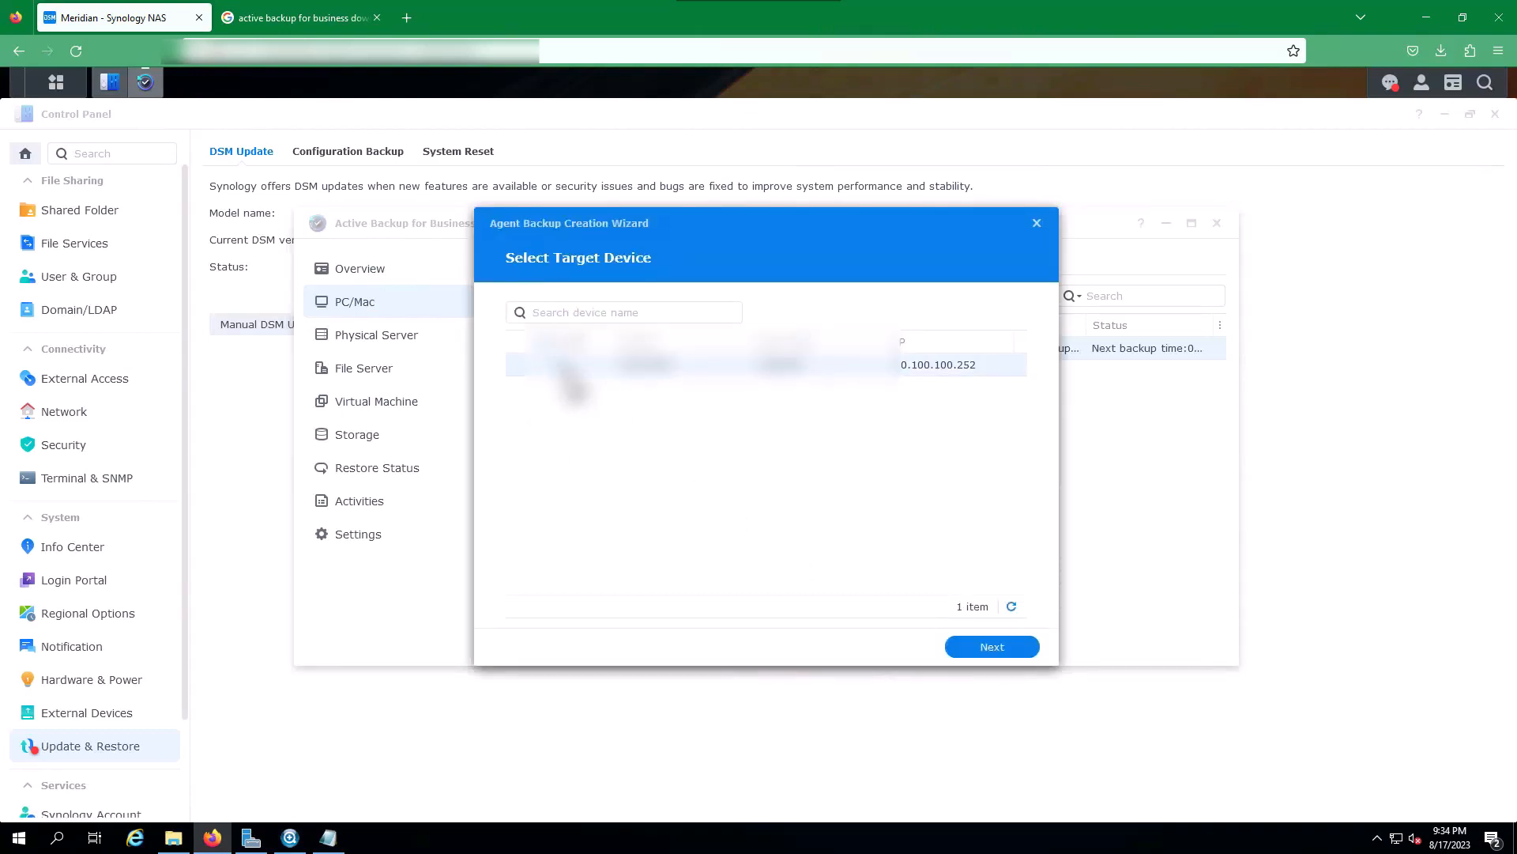
{"action": "left_click", "coordinate": [990, 650]}
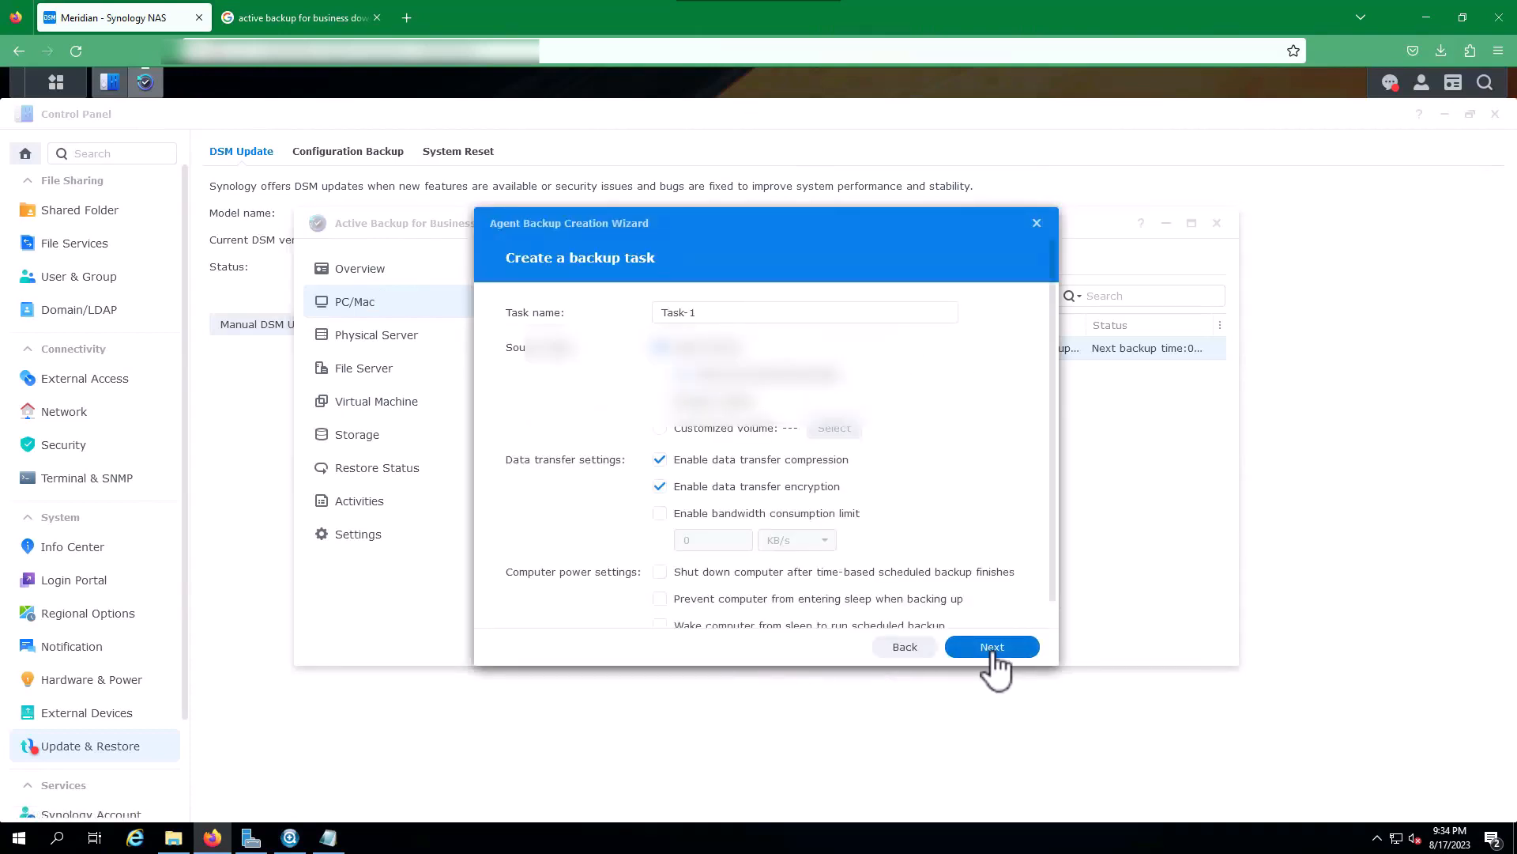
{"action": "left_click", "coordinate": [714, 312]}
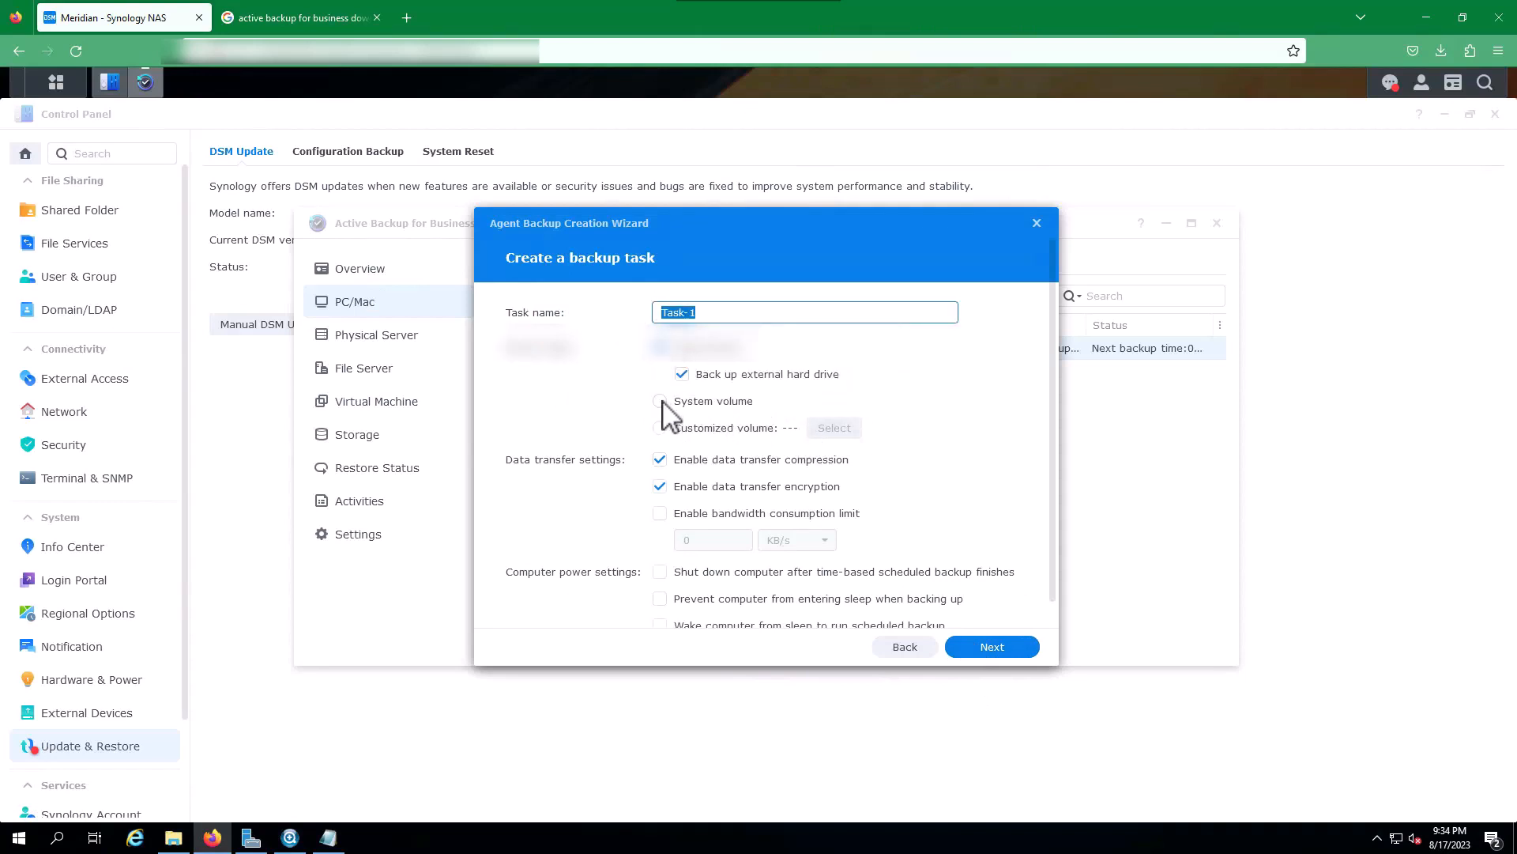
{"action": "left_click", "coordinate": [686, 403]}
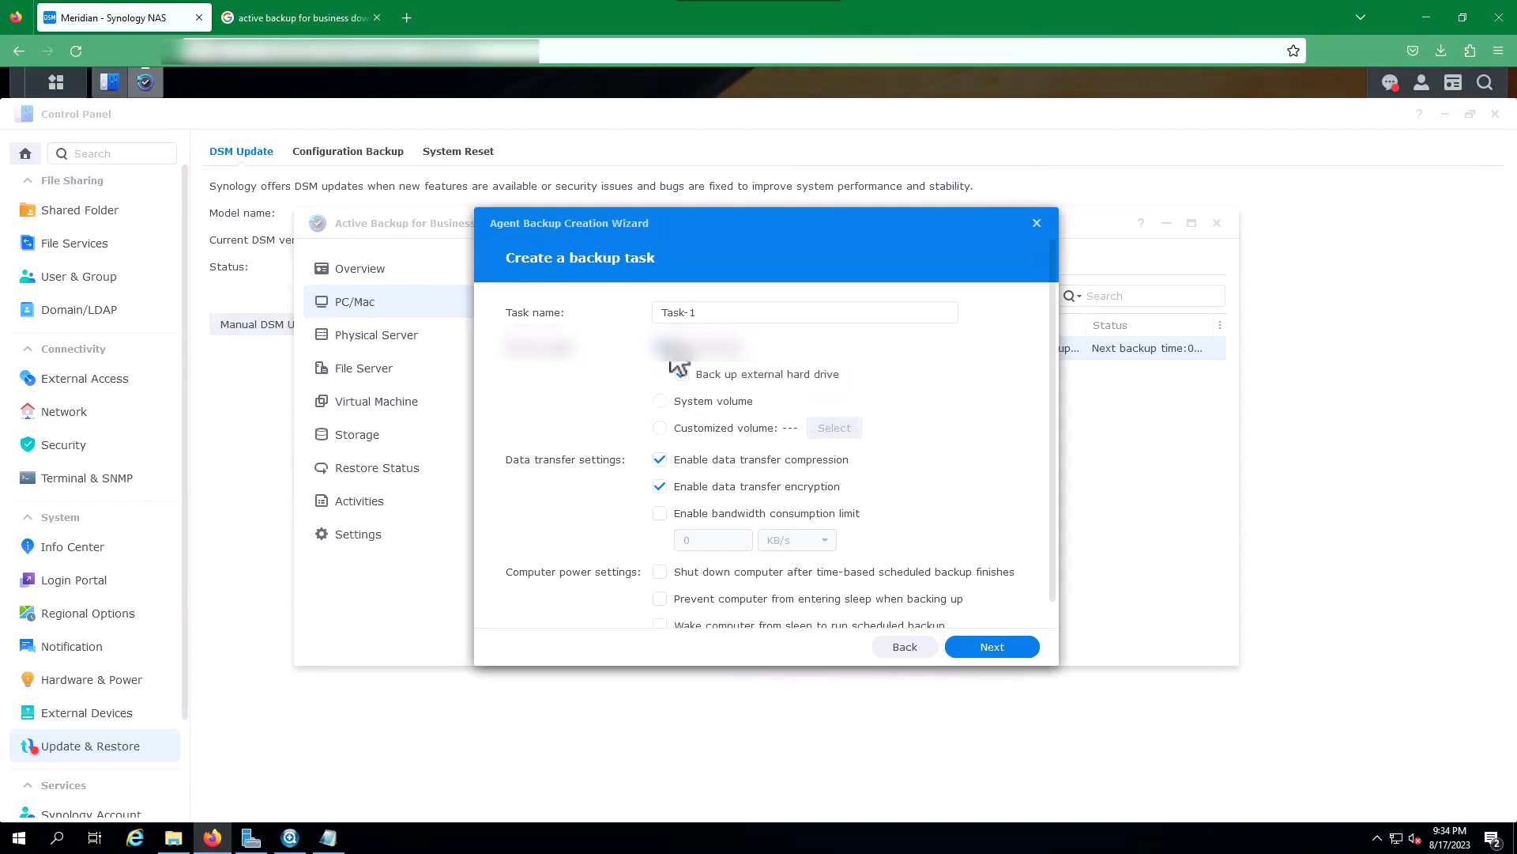
{"action": "left_click", "coordinate": [697, 430]}
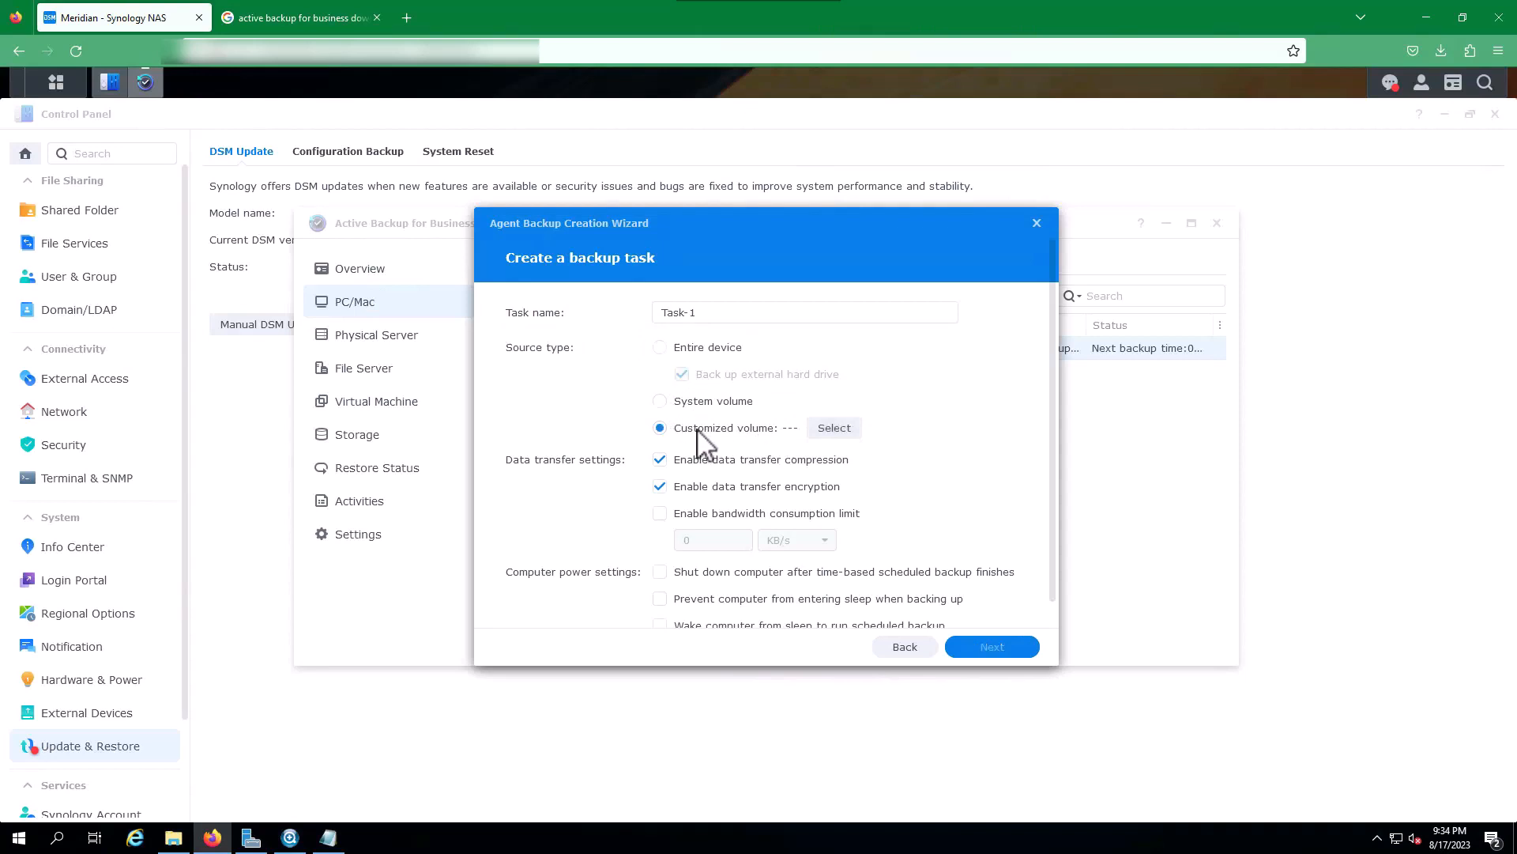
{"action": "left_click", "coordinate": [835, 430]}
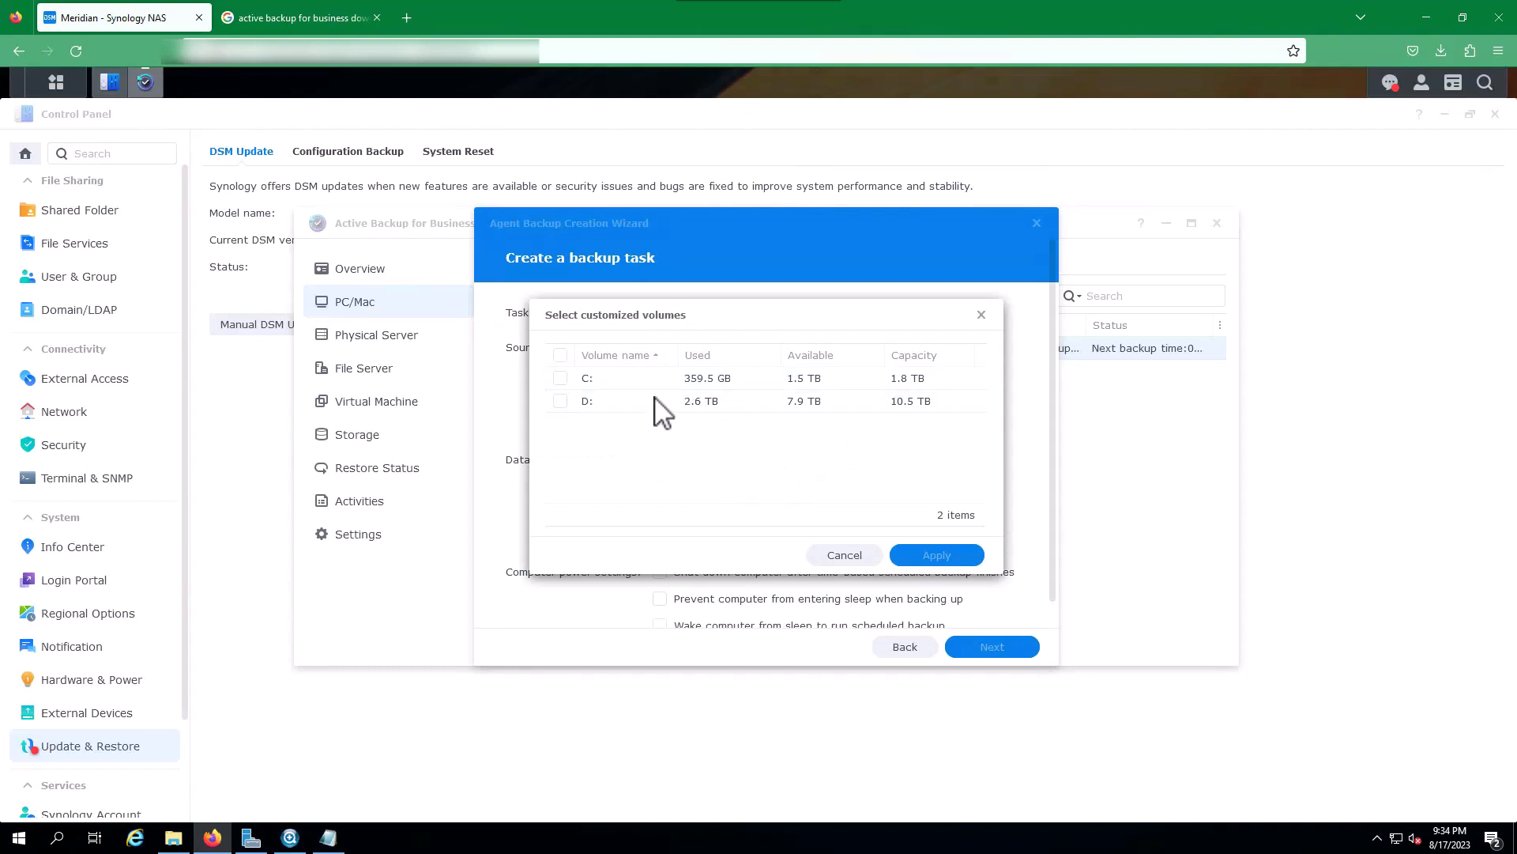
{"action": "left_click", "coordinate": [844, 556]}
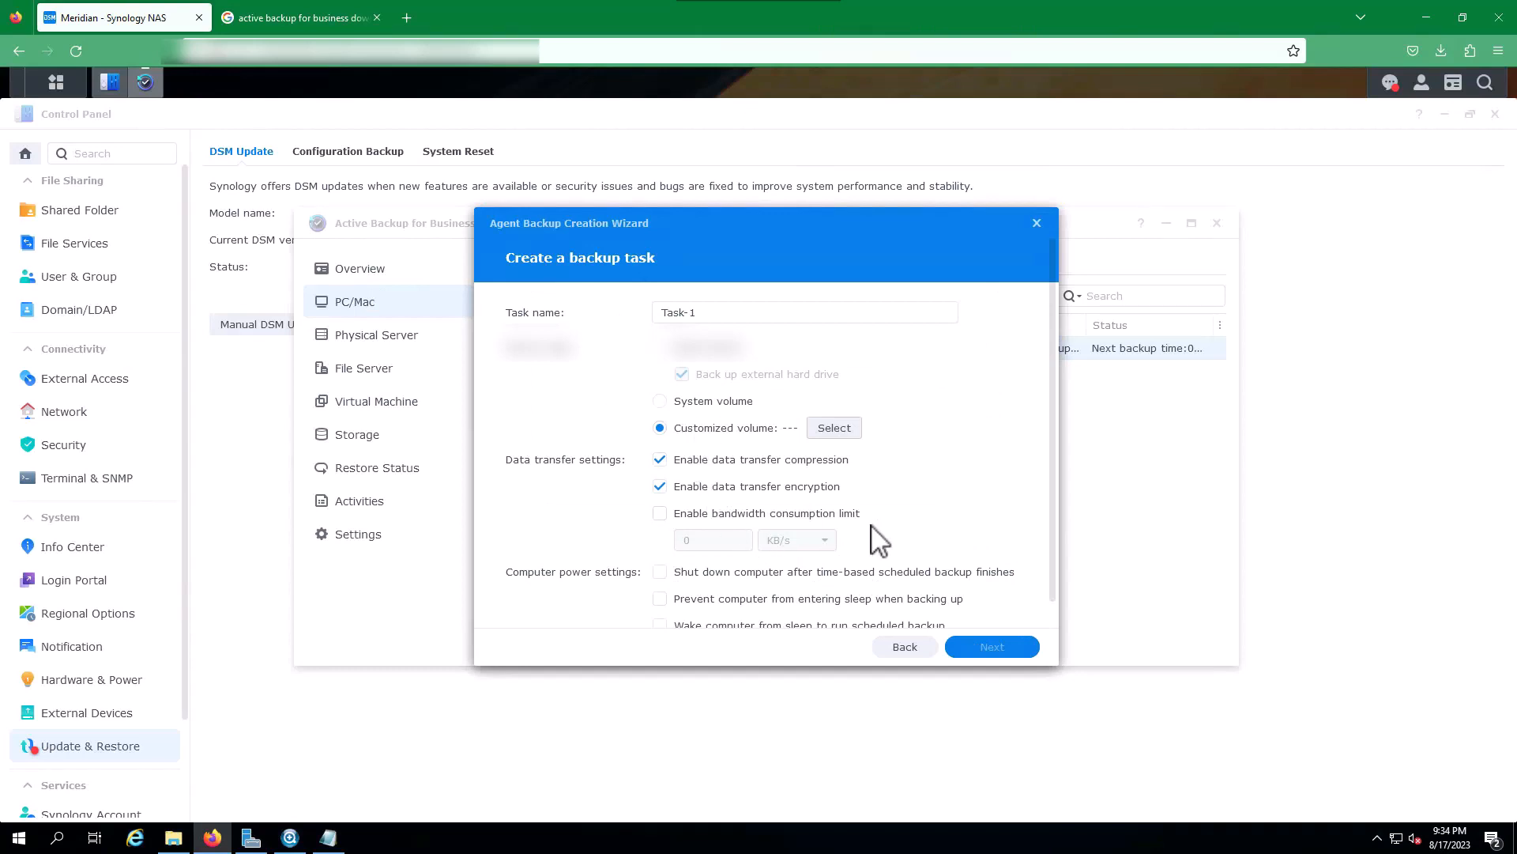
Compare the source types for Task-1, set it to customized volume C: and proceed to the backup destination.
{"action": "left_click_drag", "start_coordinate": [1054, 557], "coordinate": [1030, 401]}
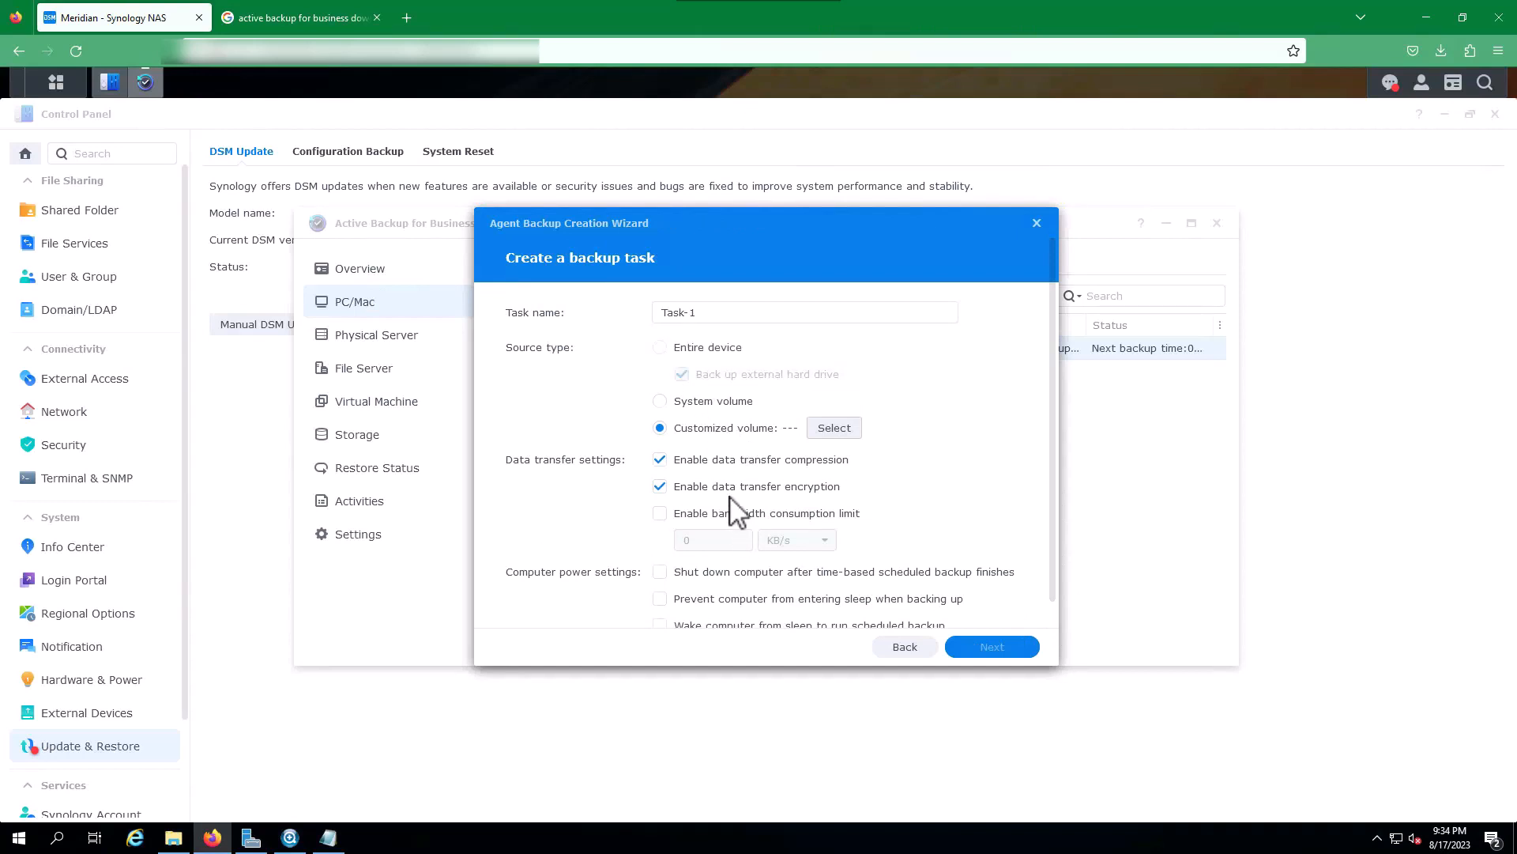
{"action": "left_click", "coordinate": [661, 349]}
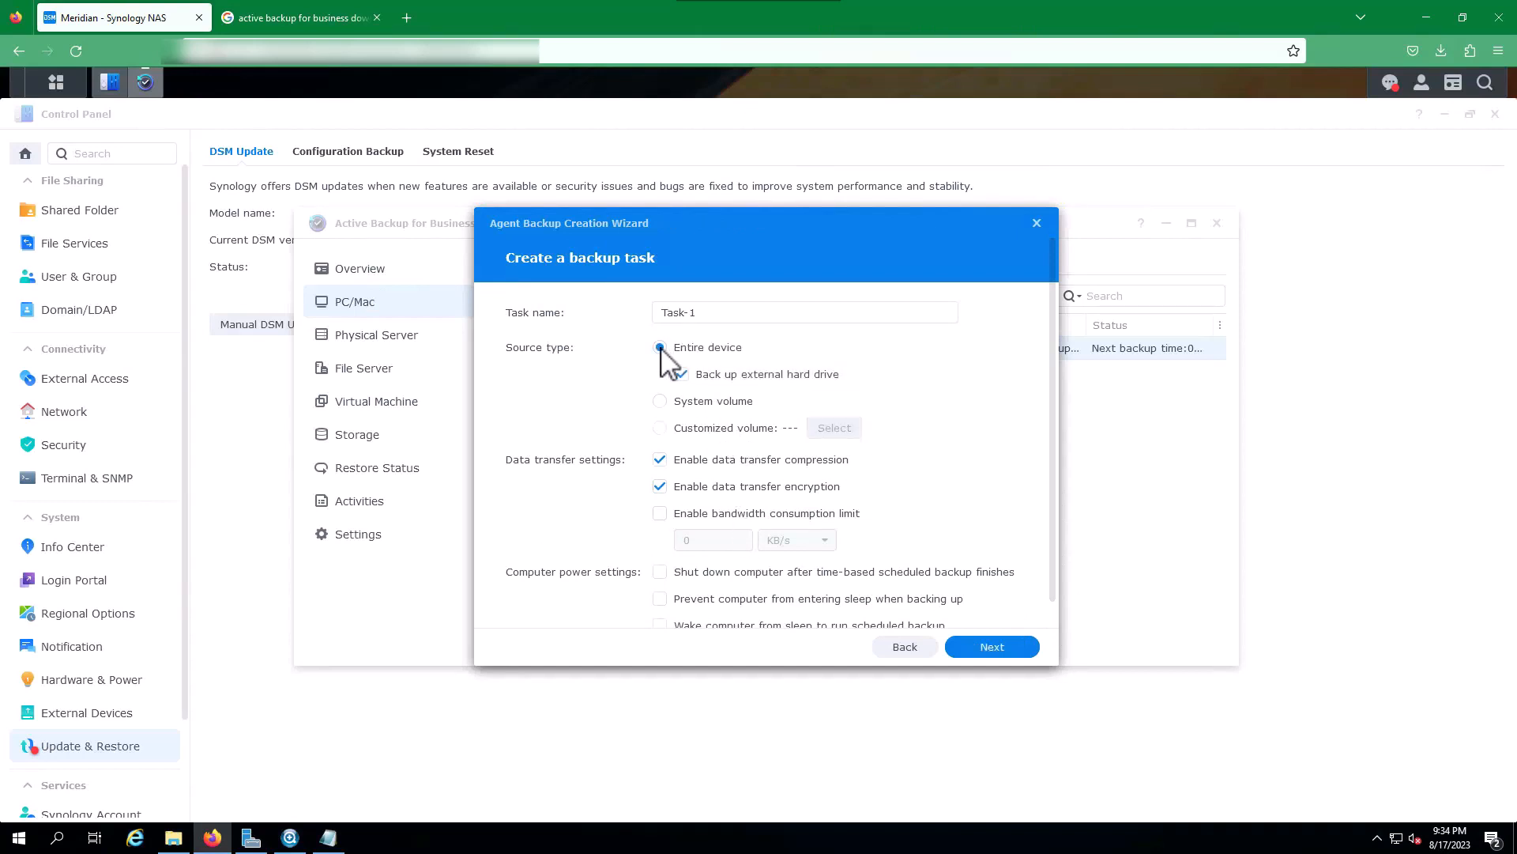
{"action": "left_click", "coordinate": [661, 401]}
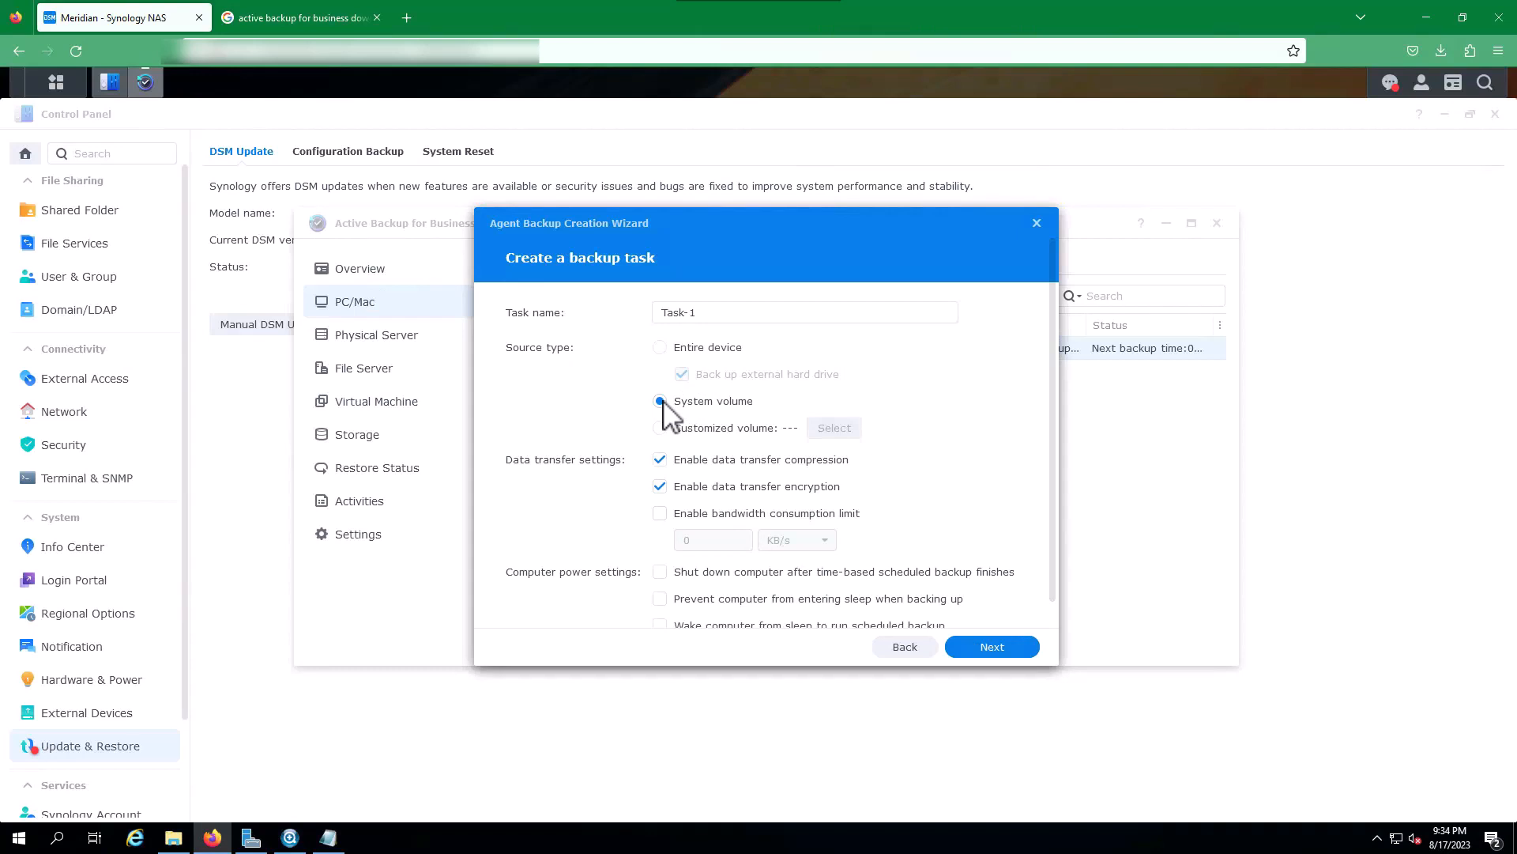
{"action": "left_click", "coordinate": [696, 431]}
{"action": "left_click", "coordinate": [830, 429]}
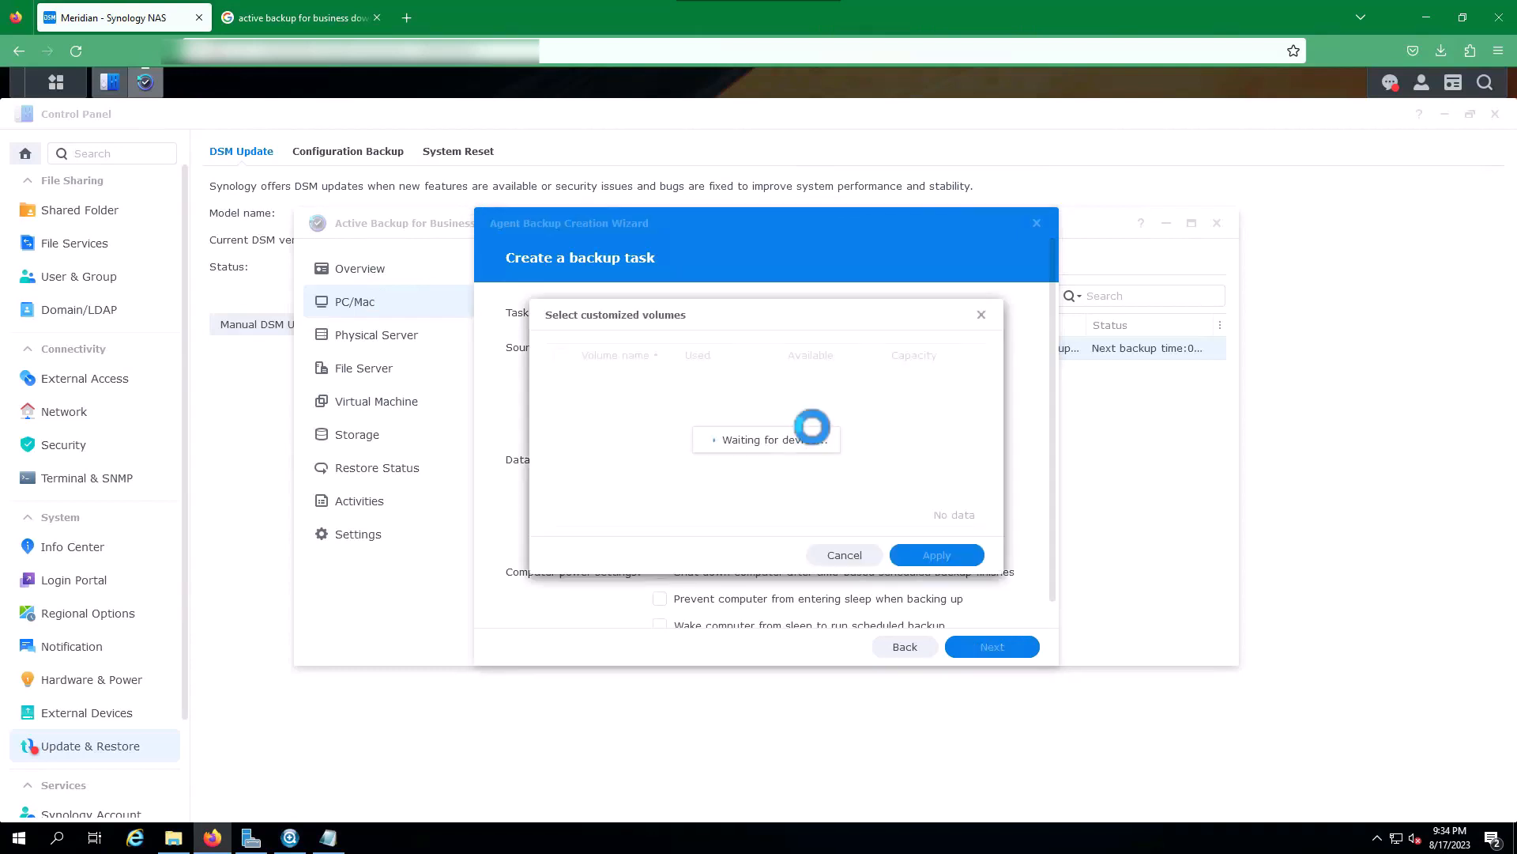
{"action": "left_click", "coordinate": [561, 378]}
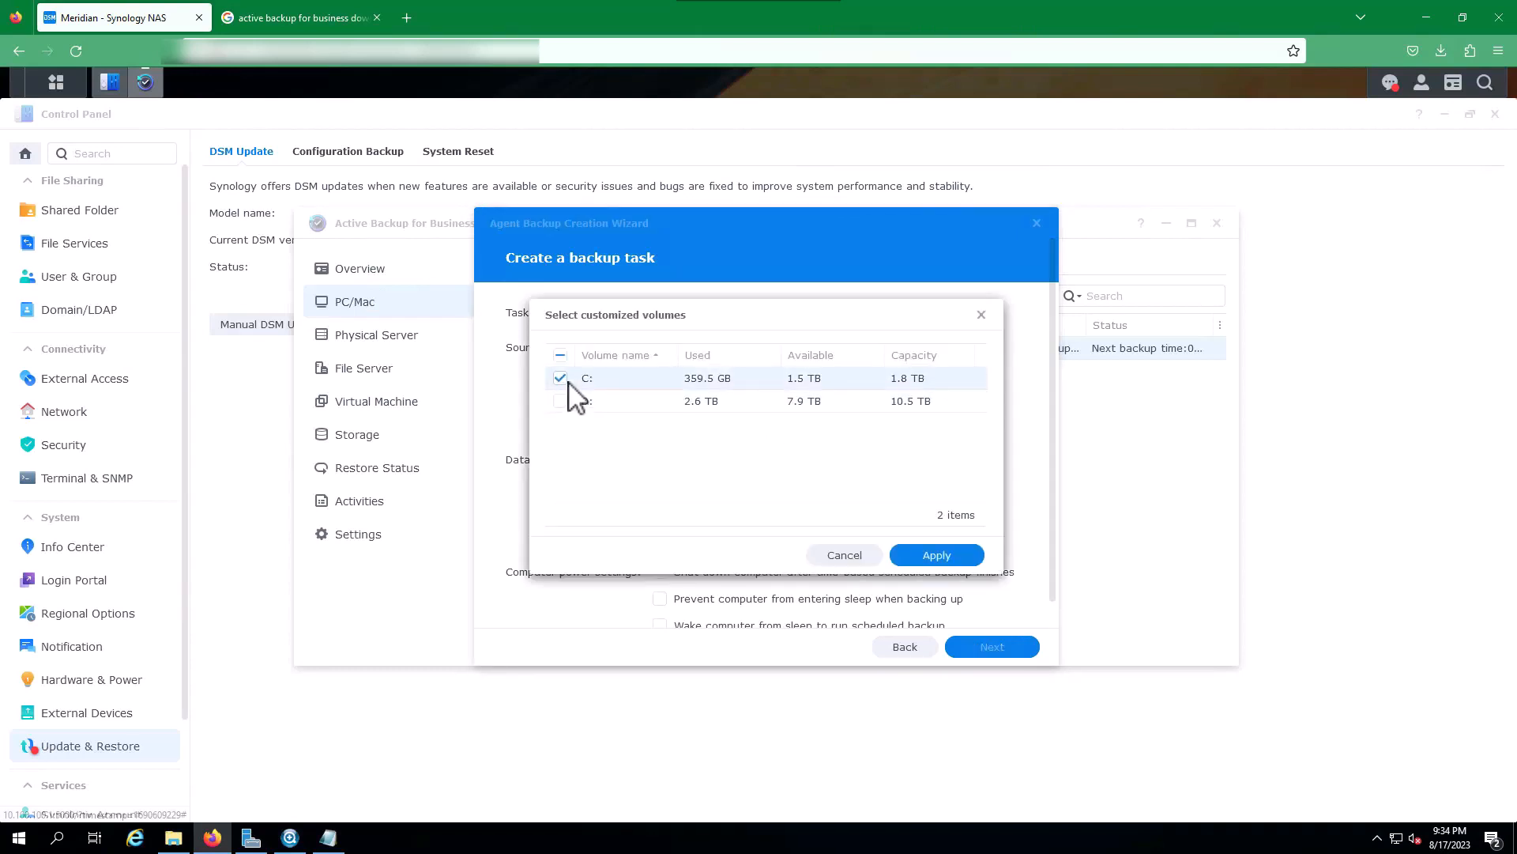
{"action": "left_click", "coordinate": [941, 553]}
{"action": "left_click", "coordinate": [983, 653]}
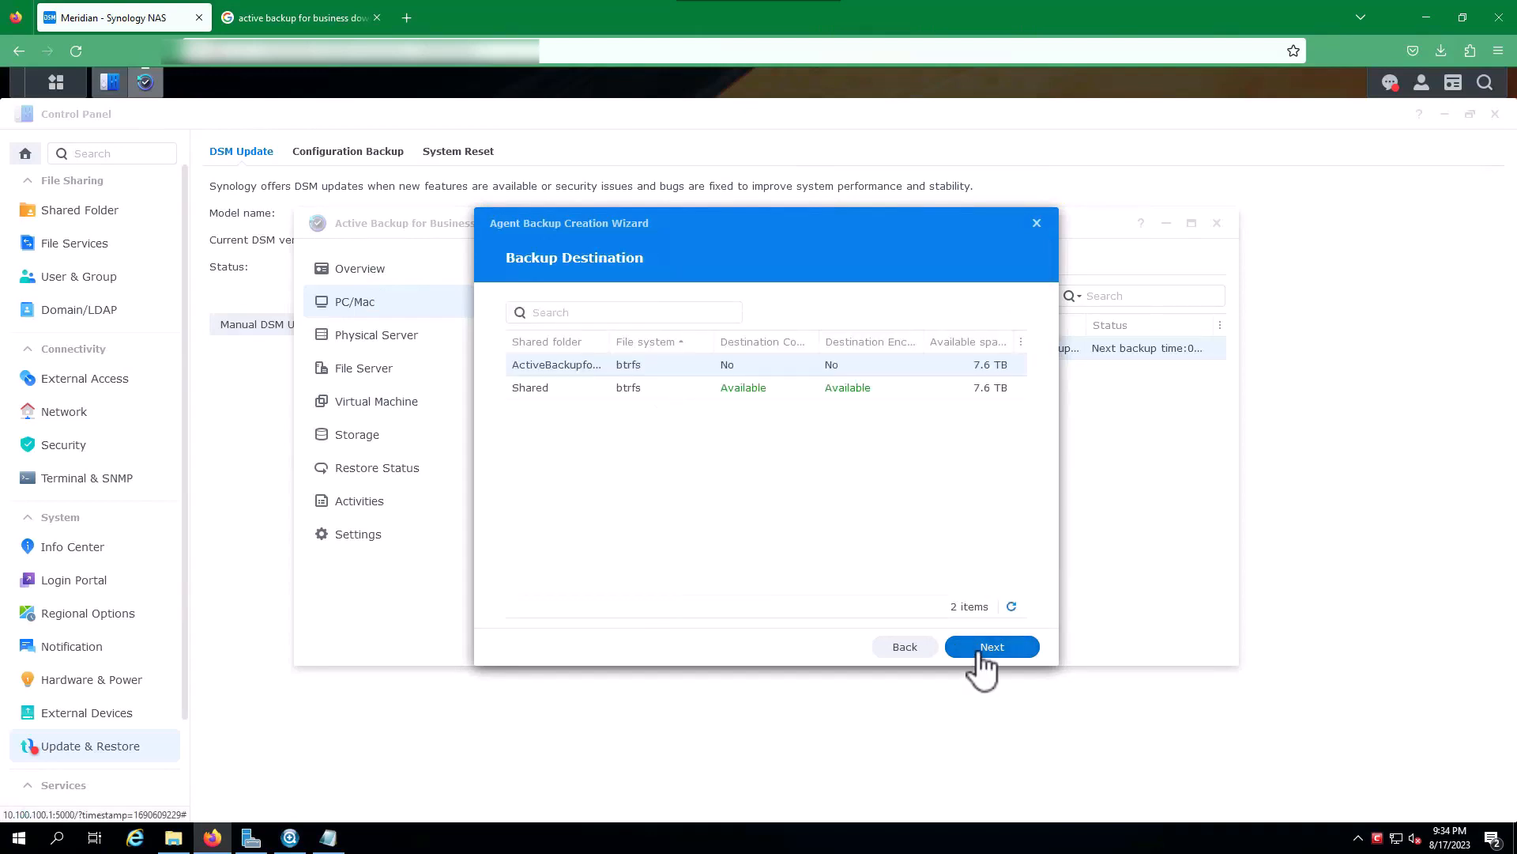
Widen the shared folder column to read the full names and choose ActiveBackupforBusiness as the backup destination.
{"action": "left_click", "coordinate": [594, 389]}
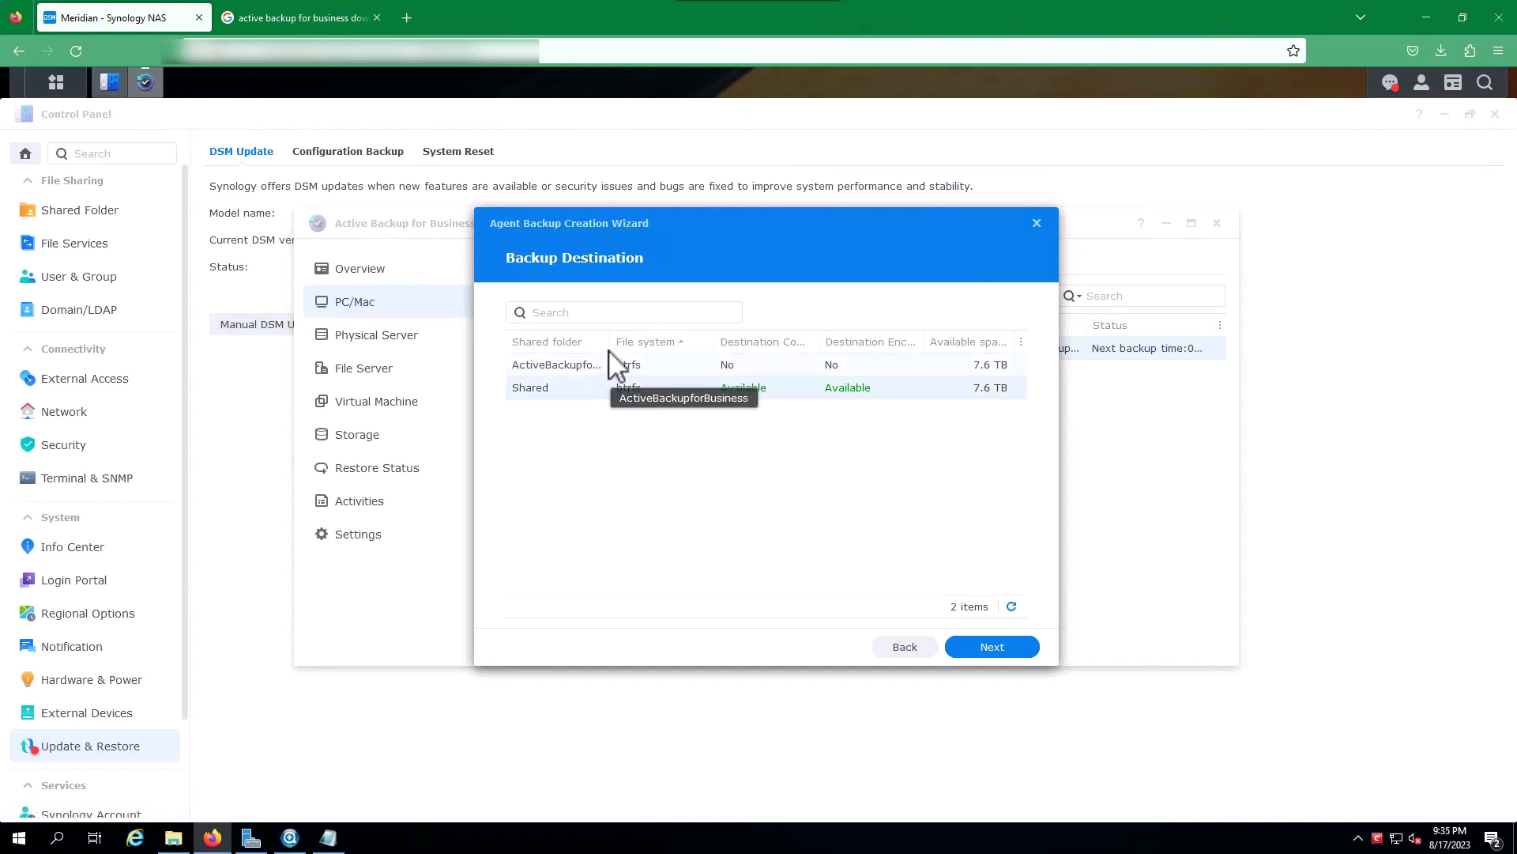
{"action": "left_click_drag", "start_coordinate": [614, 345], "coordinate": [654, 341]}
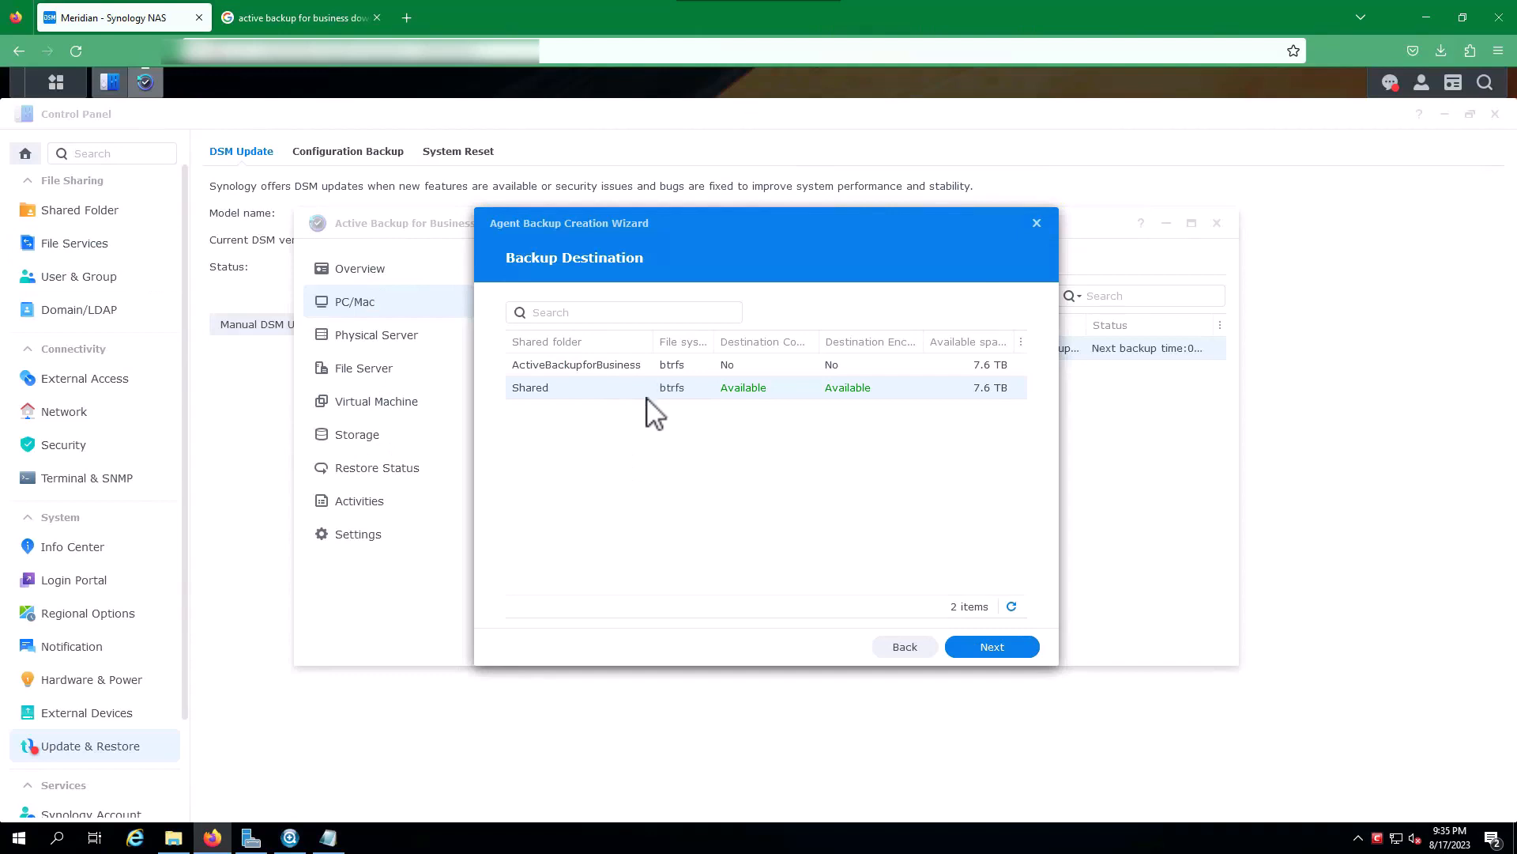
{"action": "left_click", "coordinate": [641, 373]}
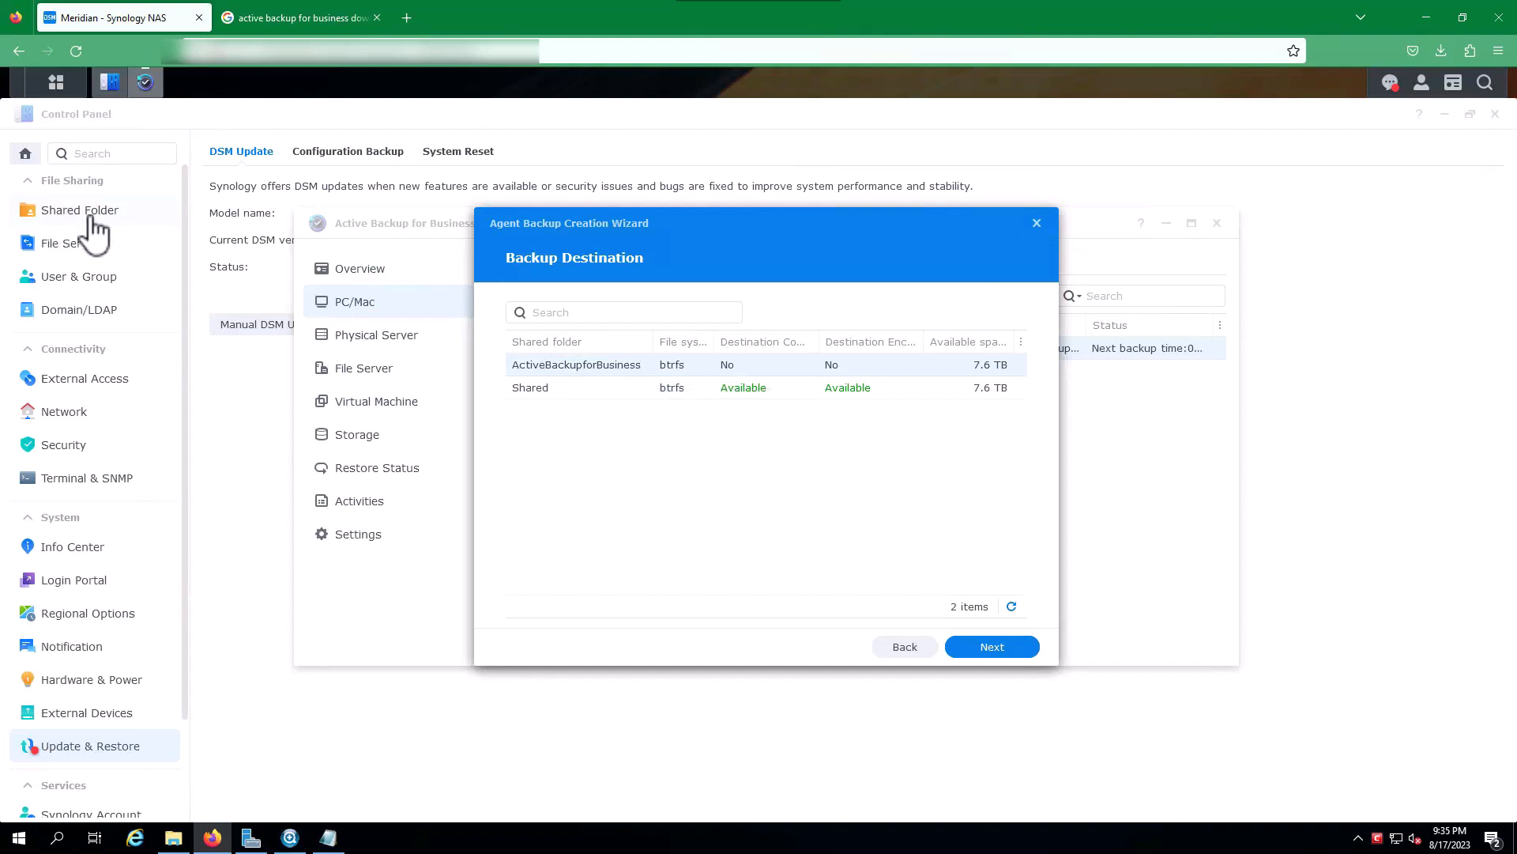
Inspect the ActiveBackupData folder inside ActiveBackupforBusiness in File Station, close it and cancel the new backup task.
{"action": "left_click", "coordinate": [56, 82]}
{"action": "left_click", "coordinate": [419, 207]}
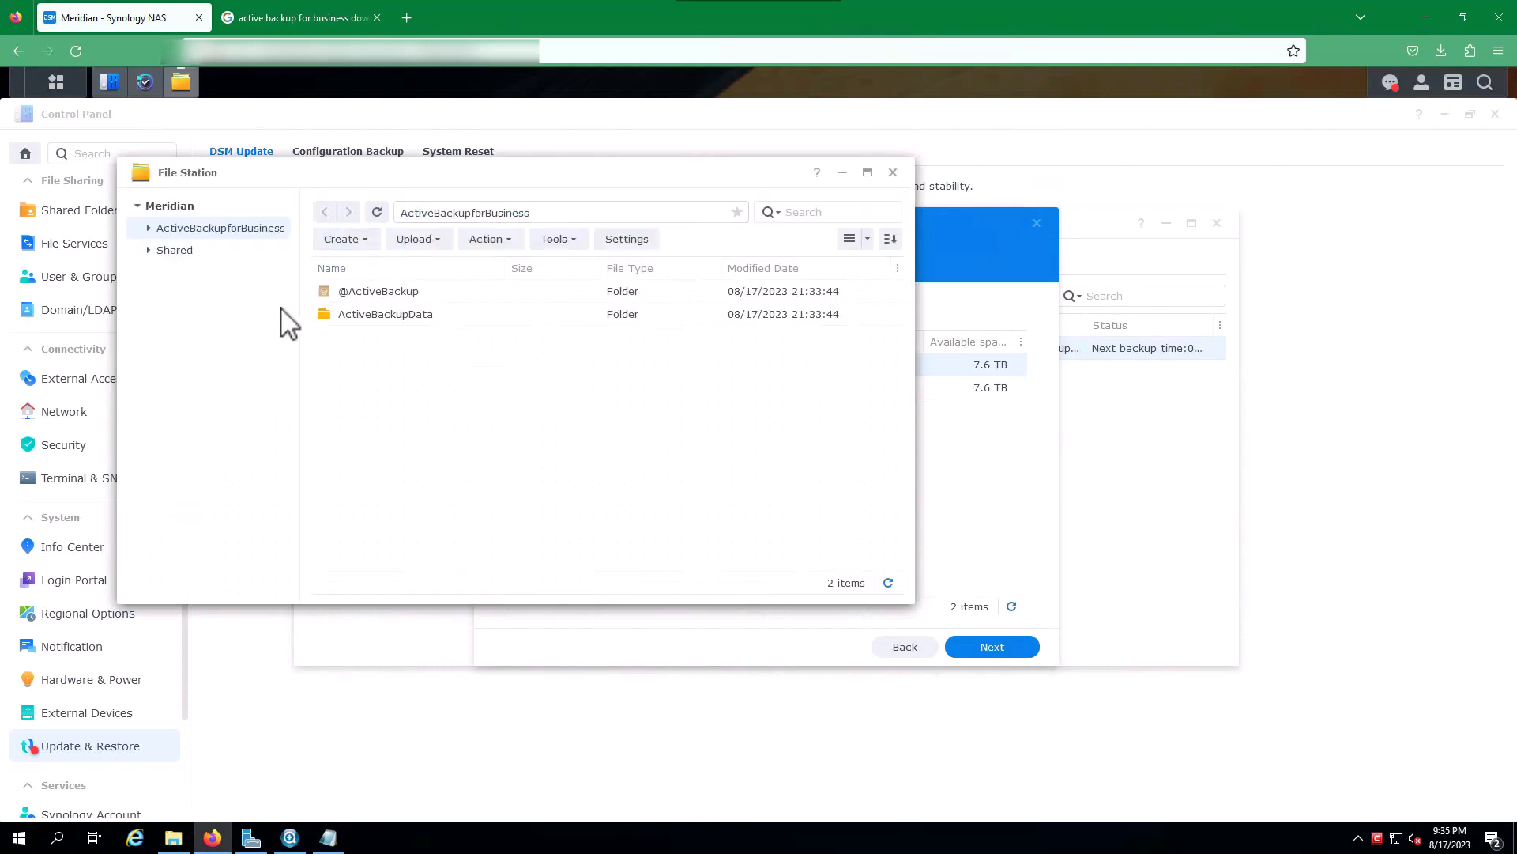
{"action": "left_click", "coordinate": [147, 228]}
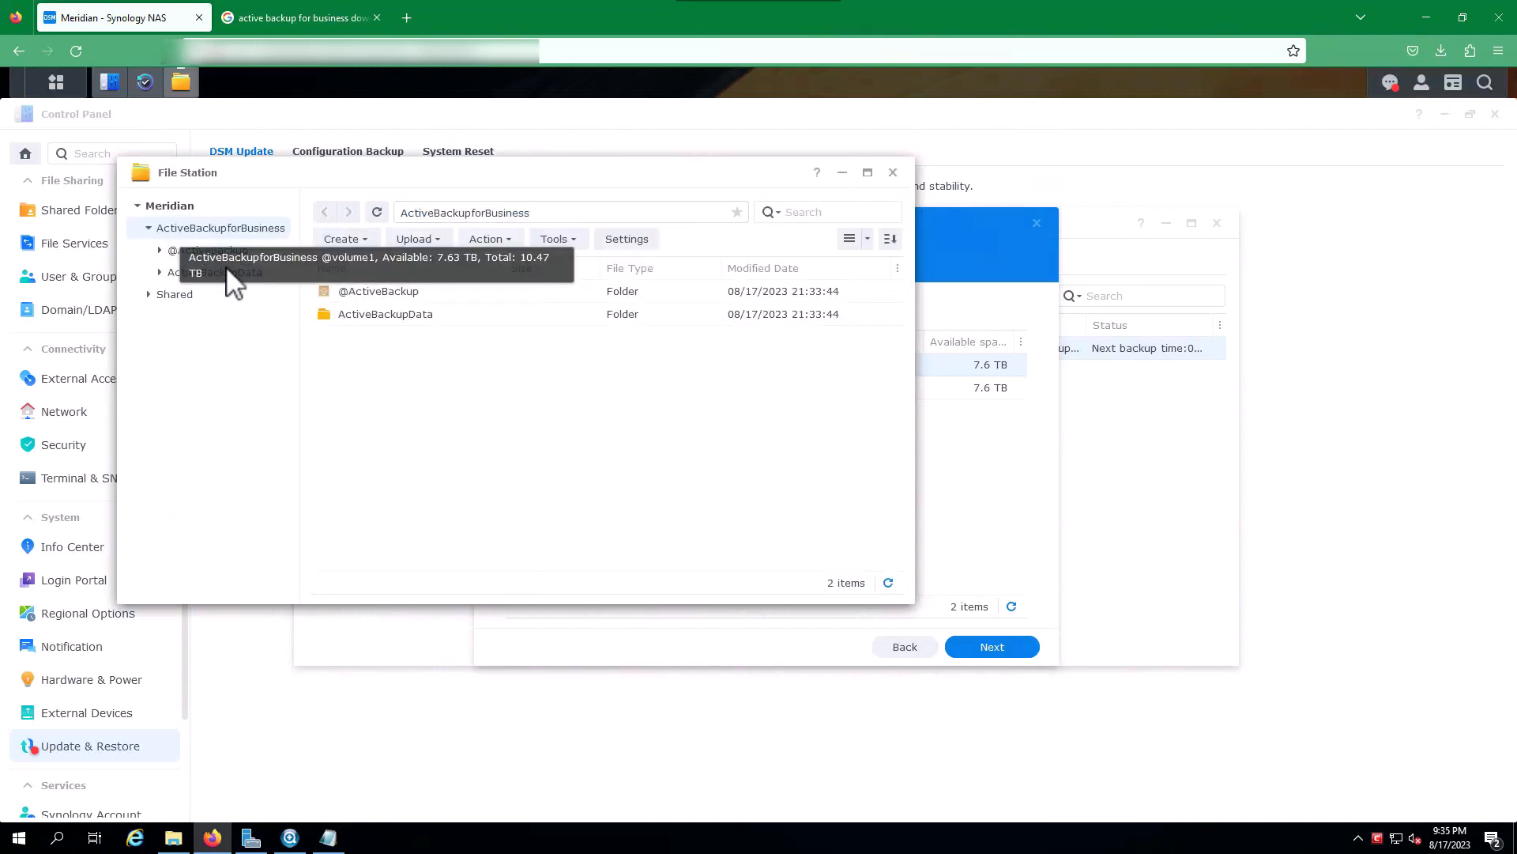
{"action": "left_click", "coordinate": [203, 273]}
{"action": "left_click", "coordinate": [160, 272]}
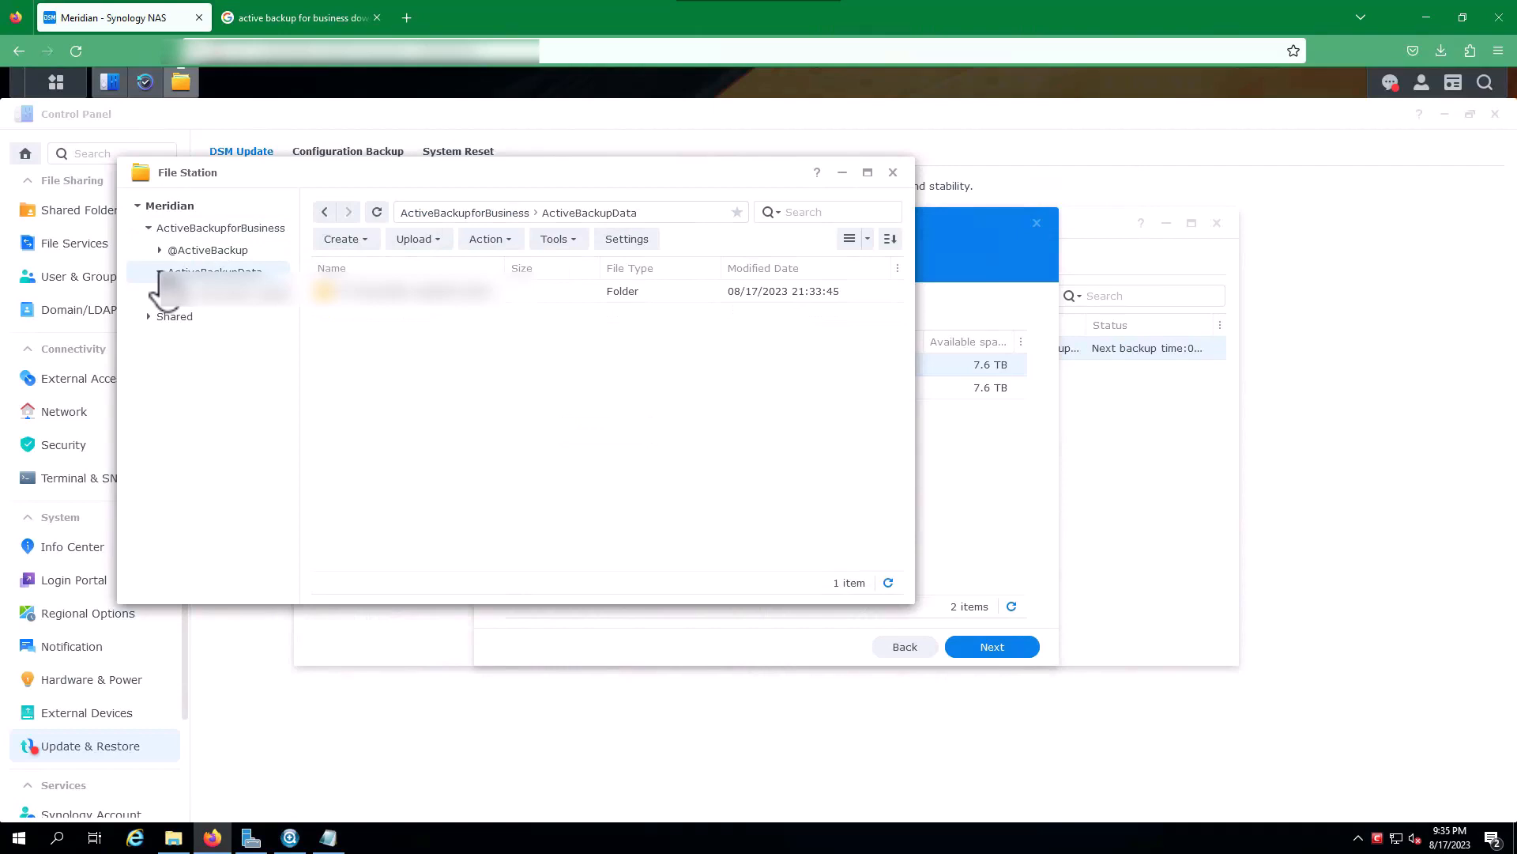
{"action": "left_click", "coordinate": [160, 272]}
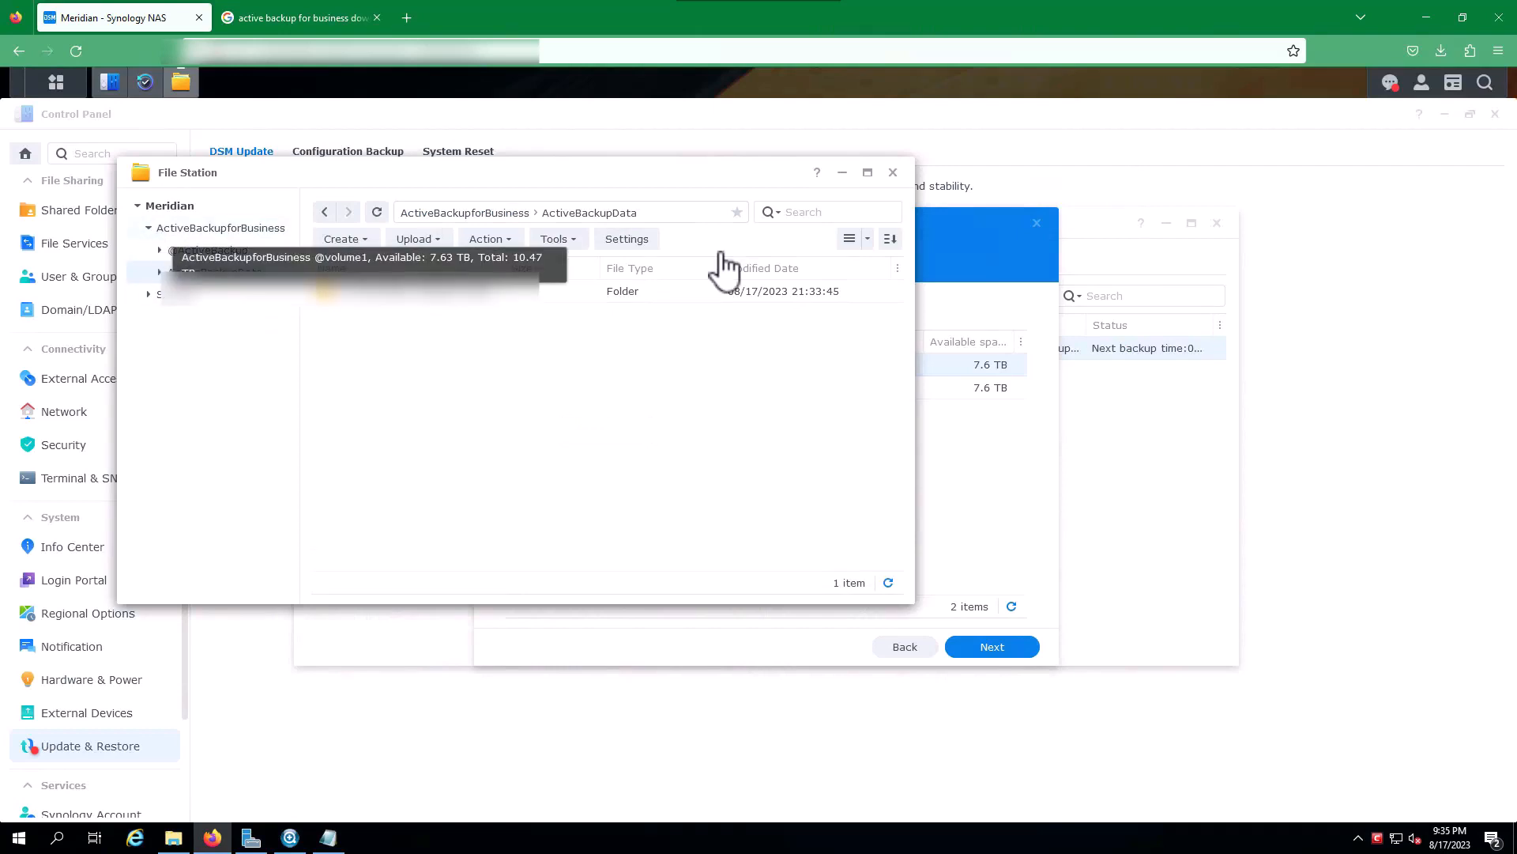
{"action": "left_click", "coordinate": [893, 173]}
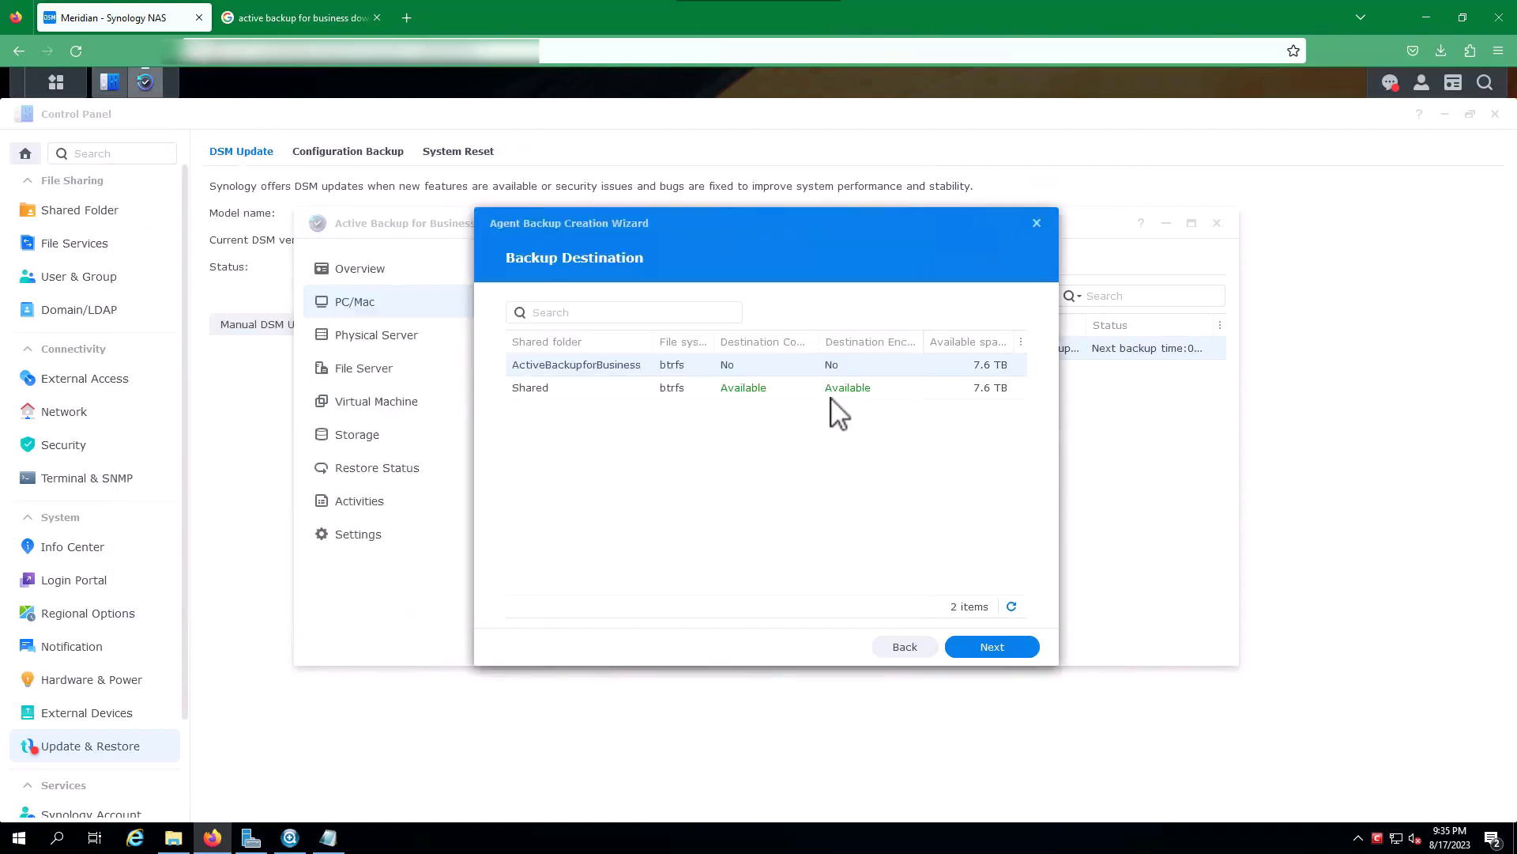
{"action": "left_click", "coordinate": [1037, 224]}
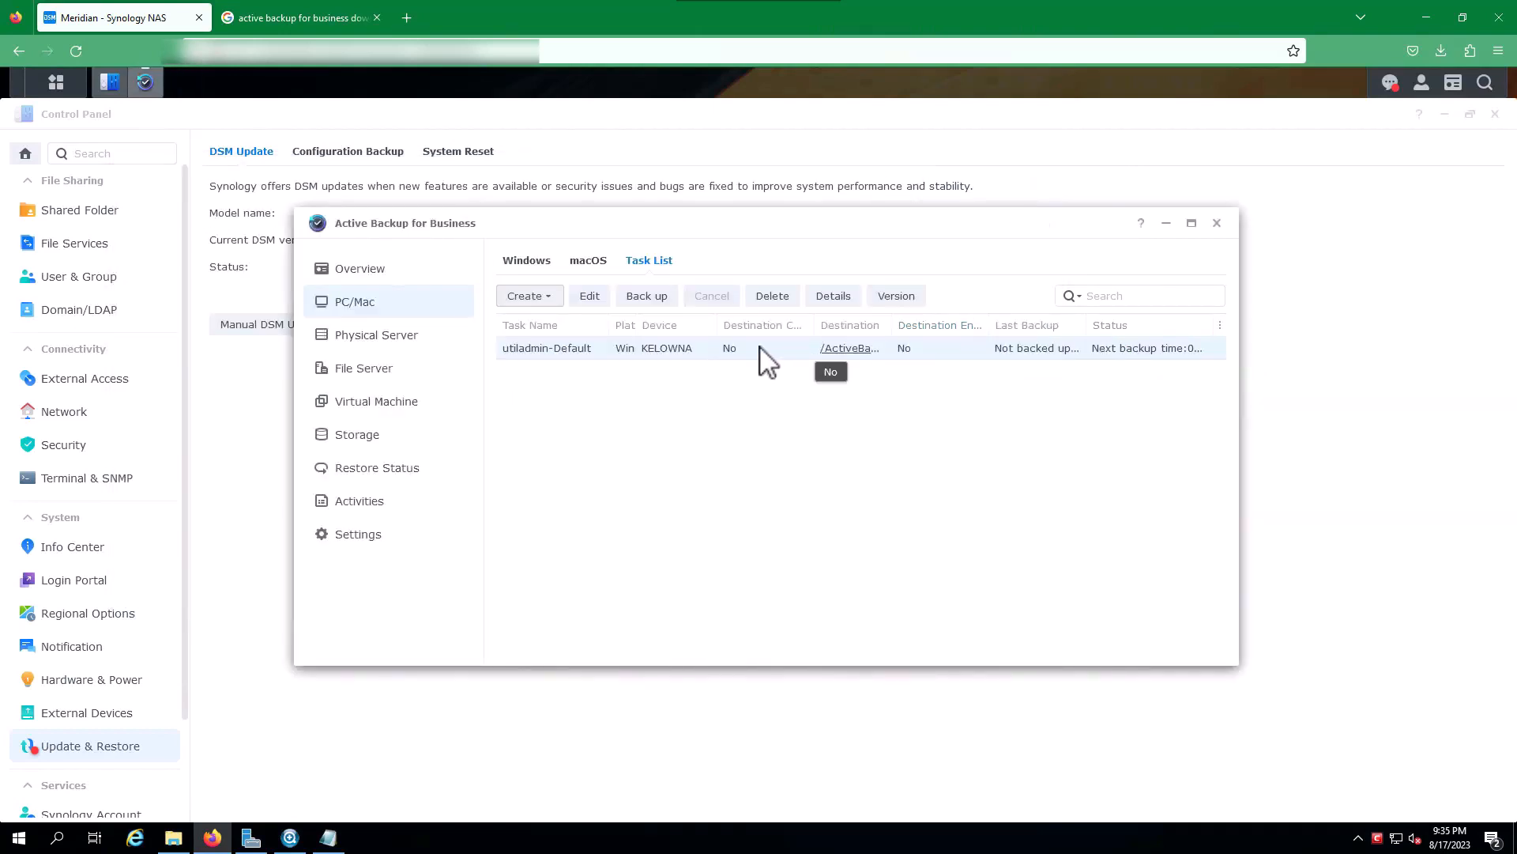
Edit the default backup task to use only customized volume C: as its source and disable data transfer encryption.
{"action": "left_click", "coordinate": [593, 298]}
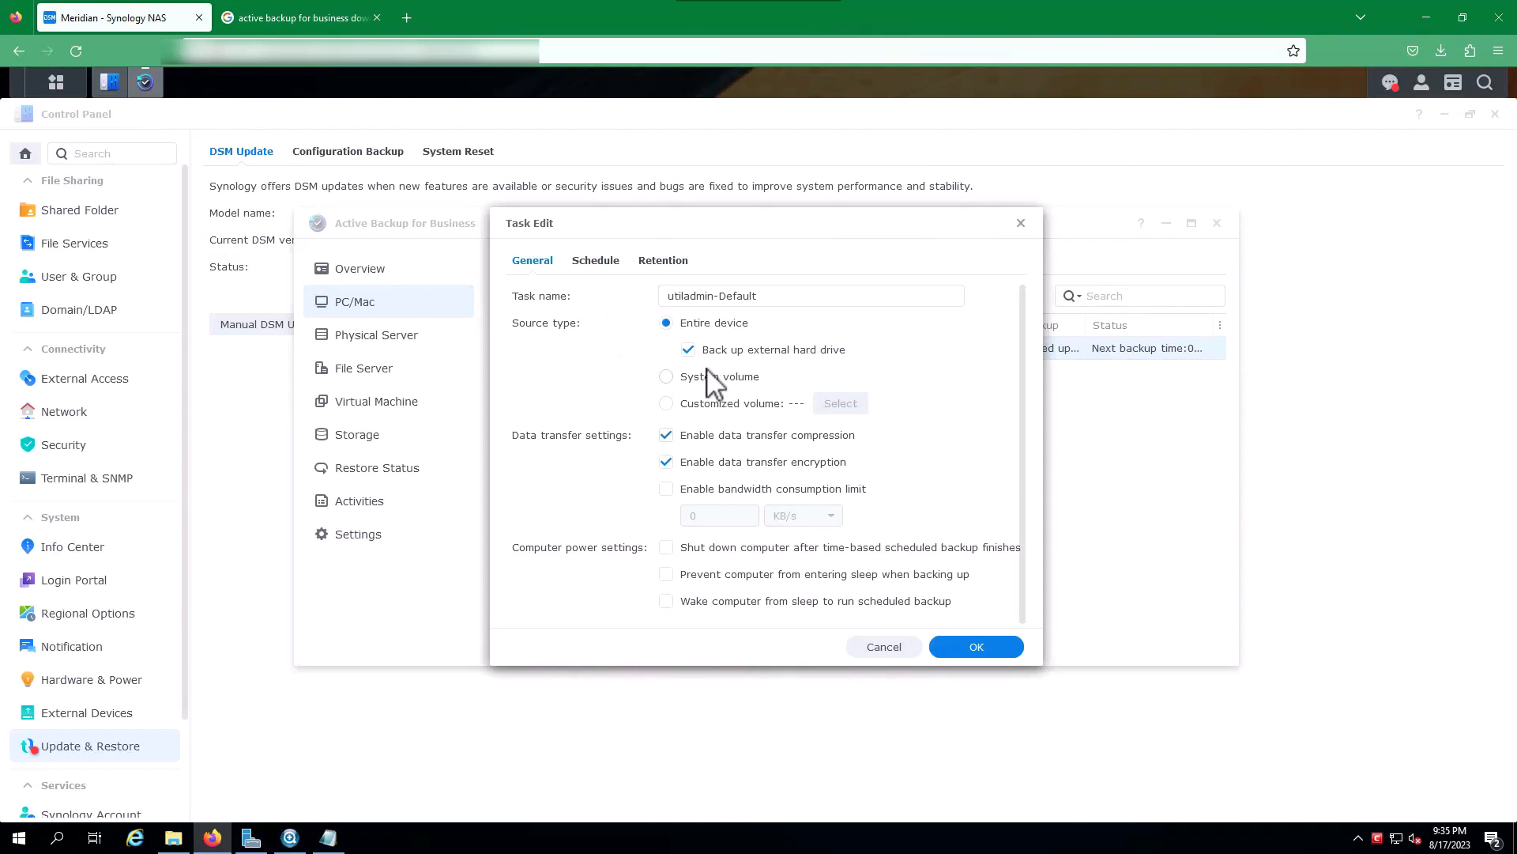
{"action": "left_click", "coordinate": [687, 351]}
{"action": "left_click", "coordinate": [694, 404]}
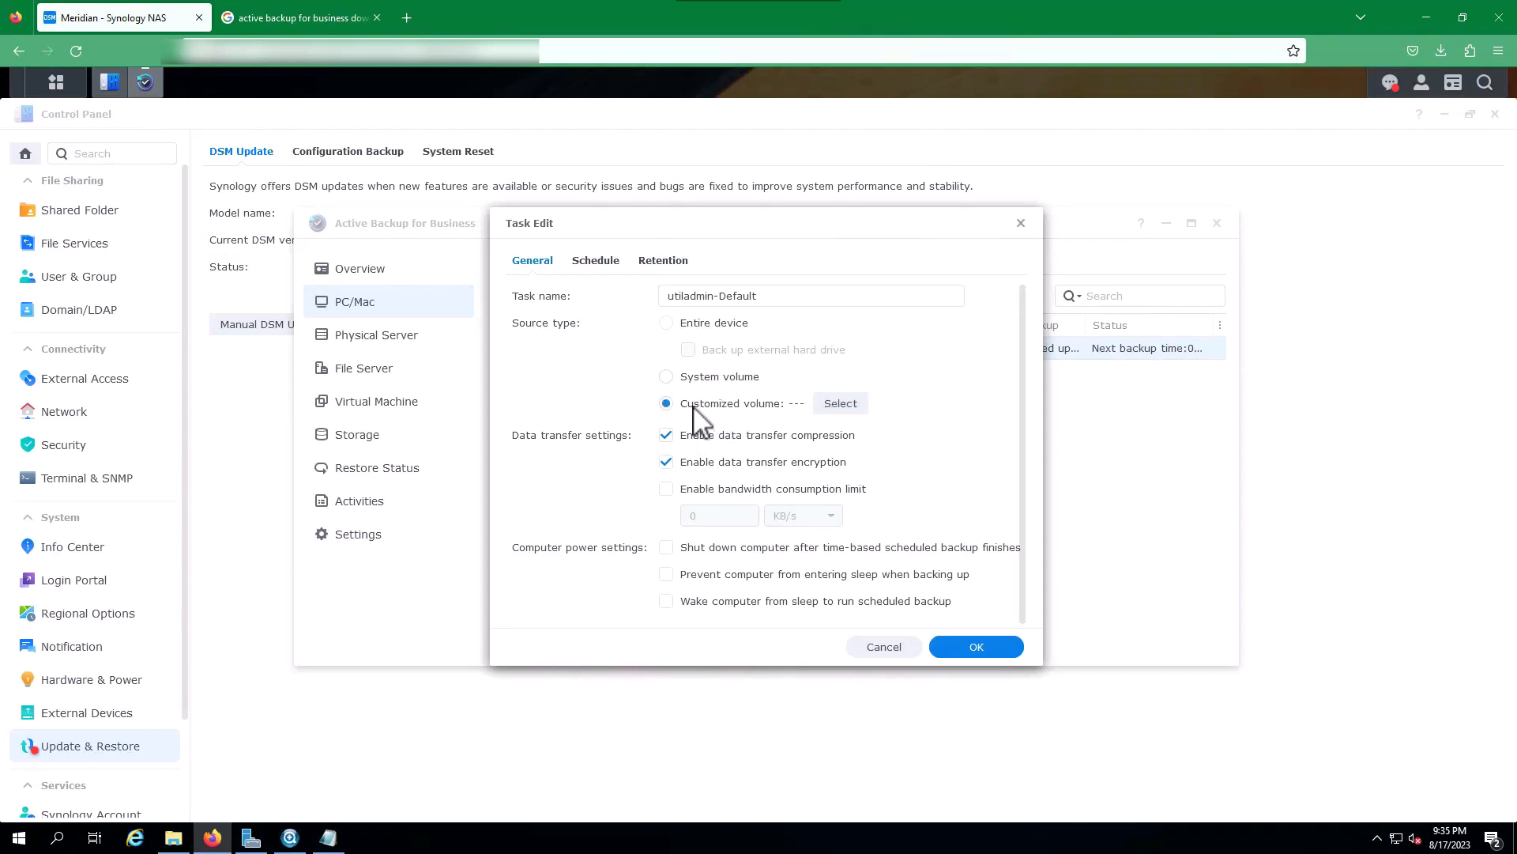
{"action": "left_click", "coordinate": [840, 405]}
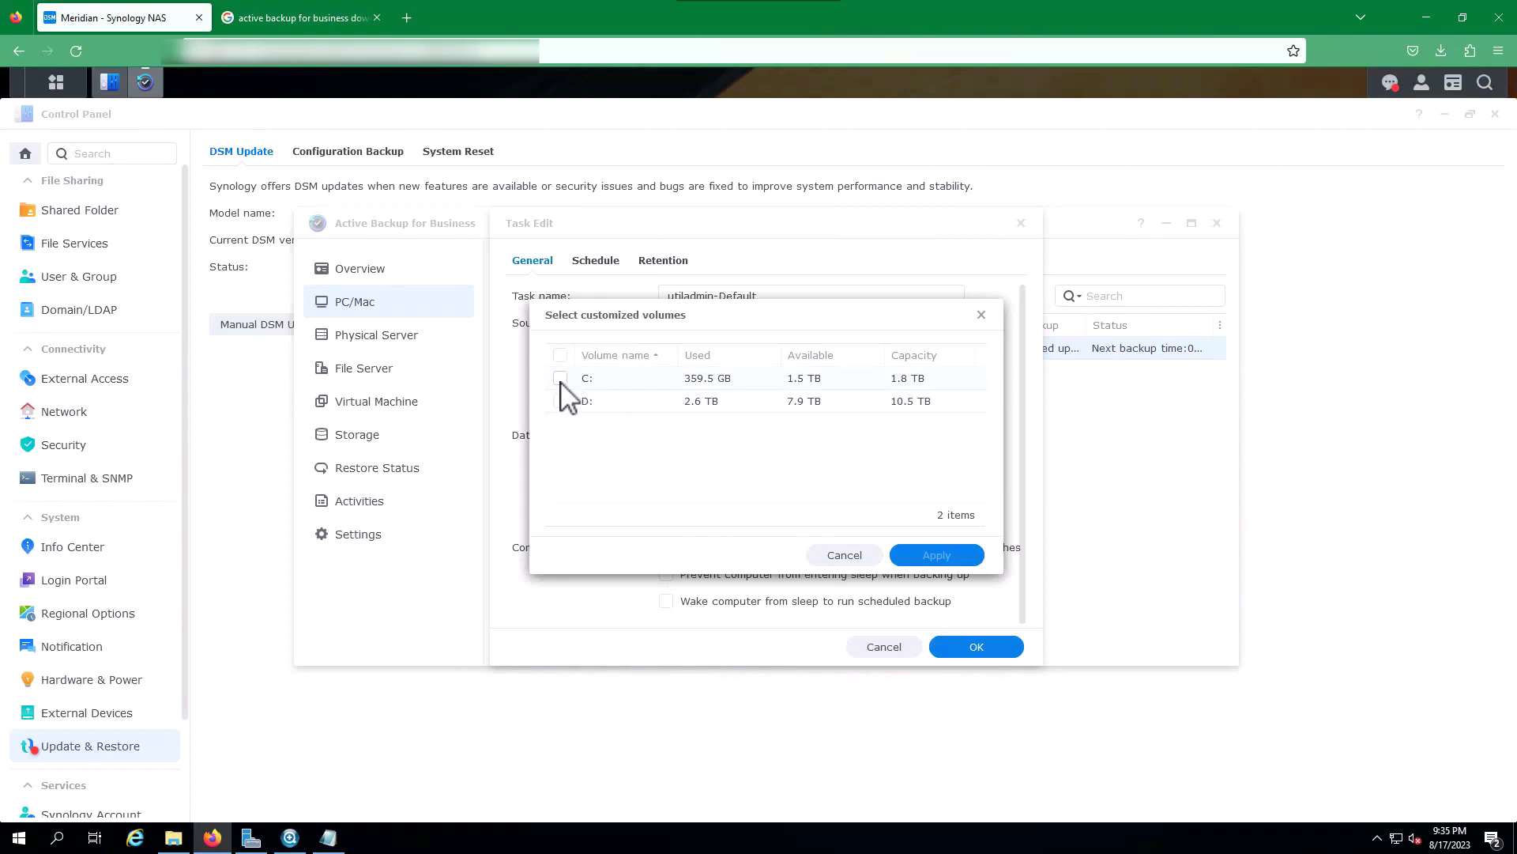
{"action": "left_click", "coordinate": [563, 379]}
{"action": "left_click", "coordinate": [934, 555]}
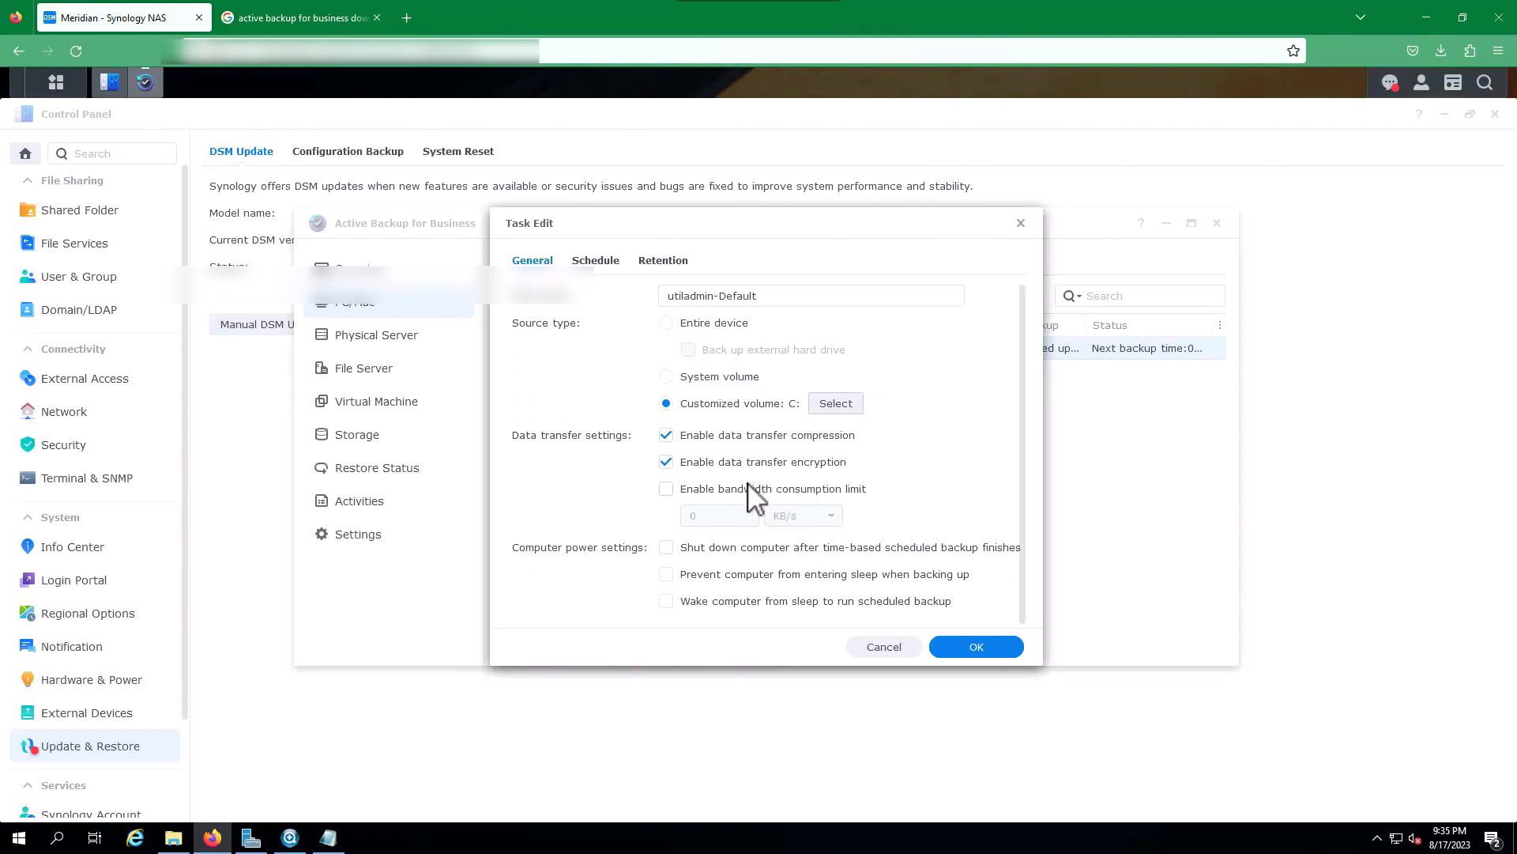
{"action": "left_click", "coordinate": [666, 464]}
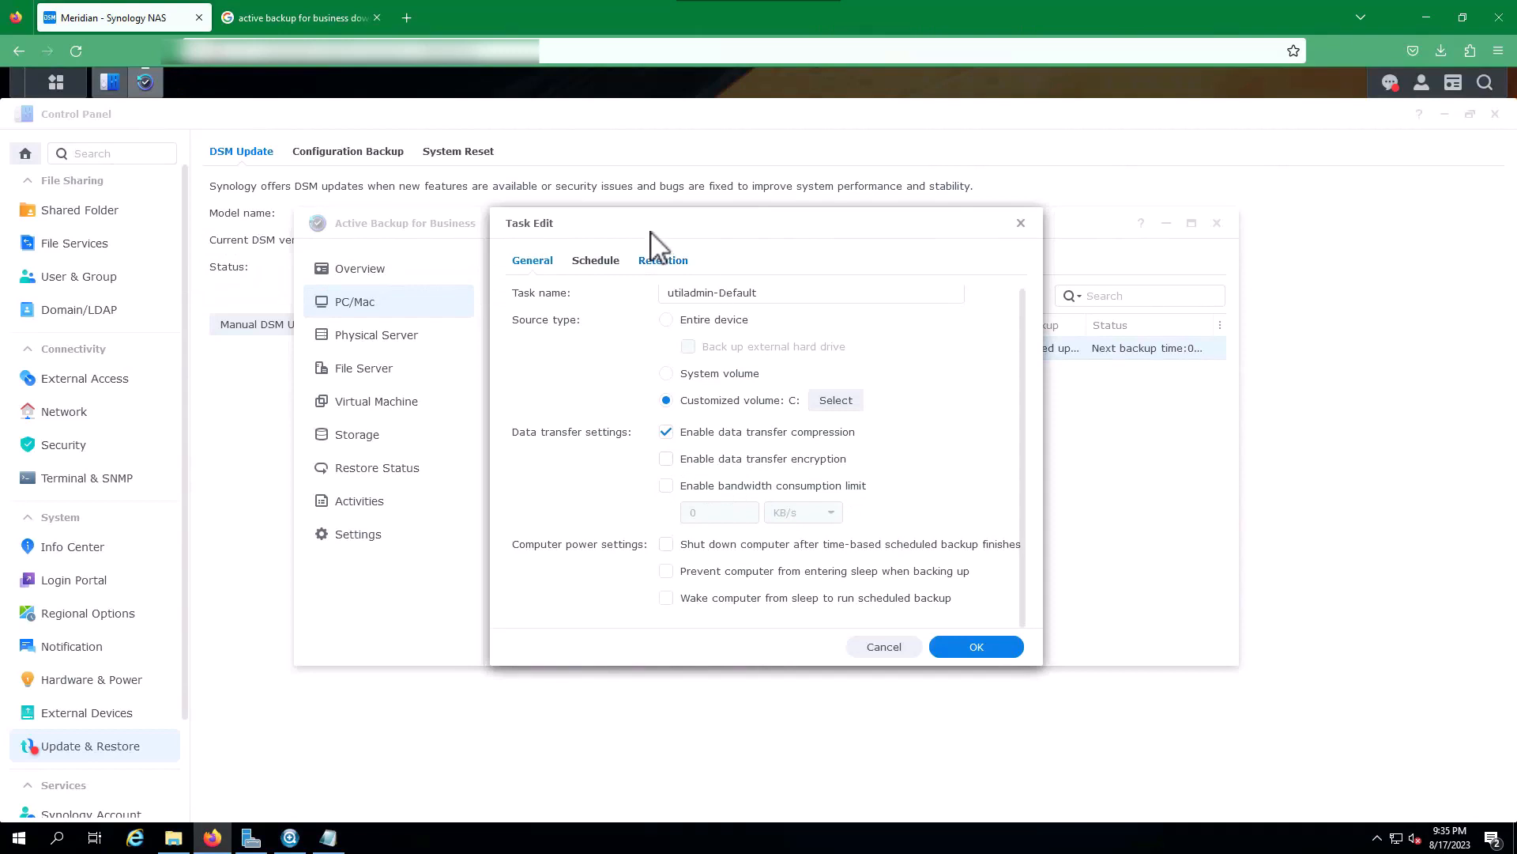
Add Saturday to the weekdays on which the task's scheduled backup runs.
{"action": "left_click", "coordinate": [595, 264]}
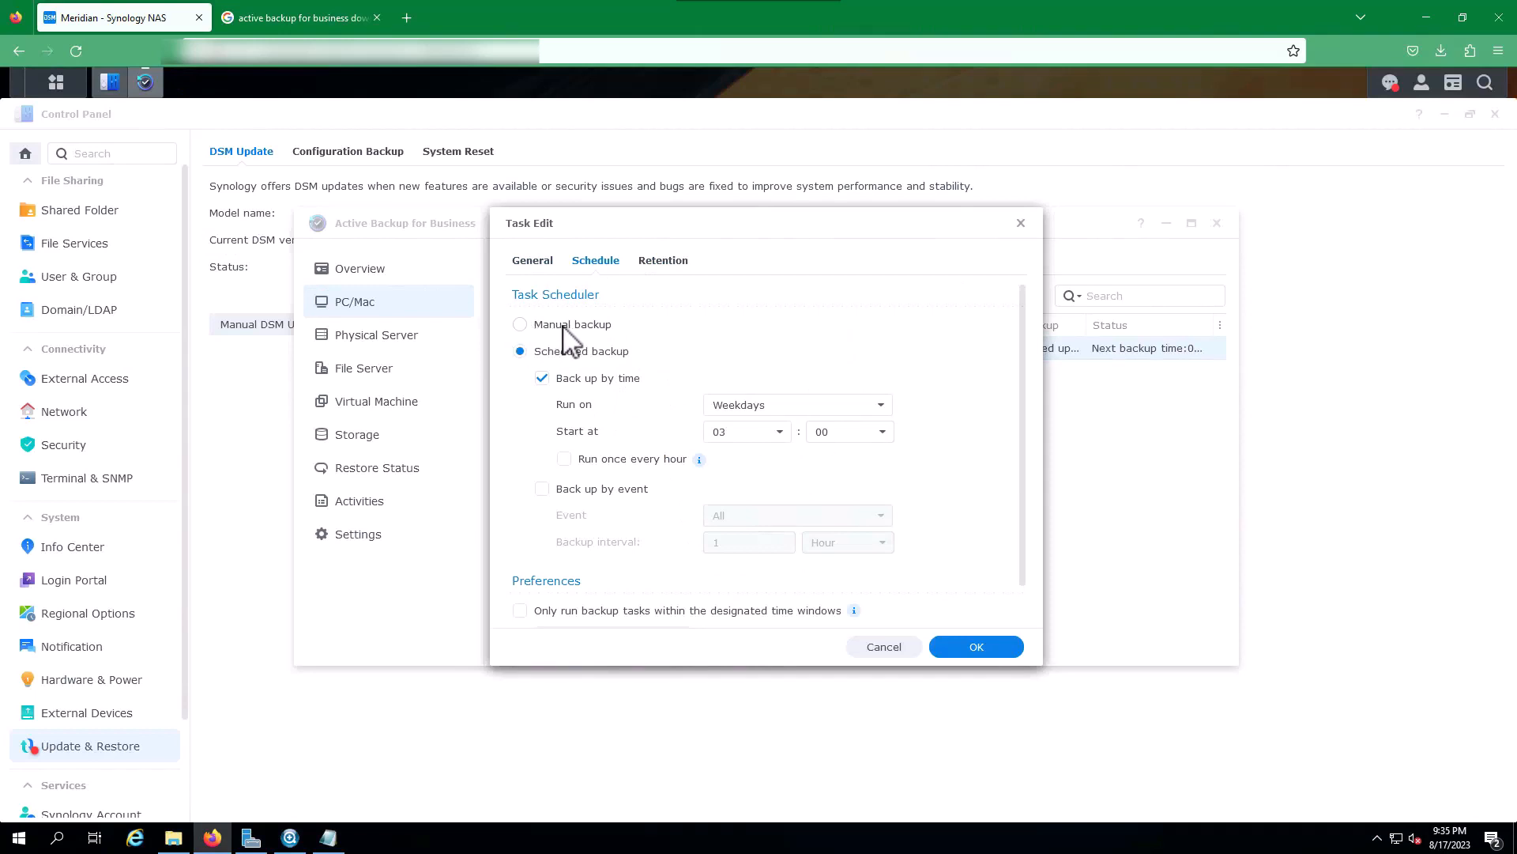
{"action": "left_click", "coordinate": [771, 434]}
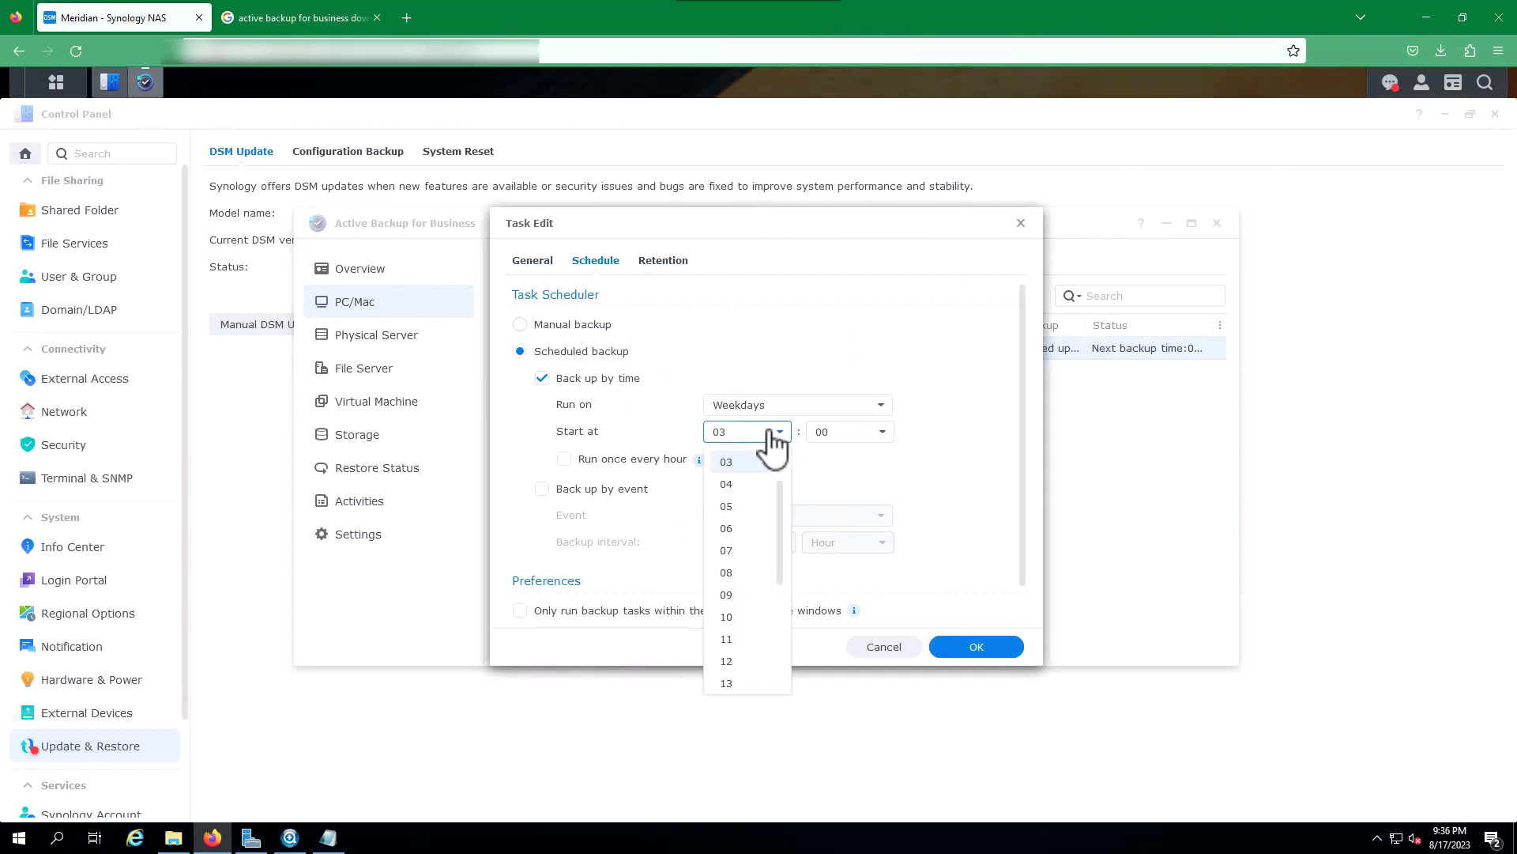
{"action": "left_click", "coordinate": [829, 490]}
{"action": "left_click", "coordinate": [812, 407]}
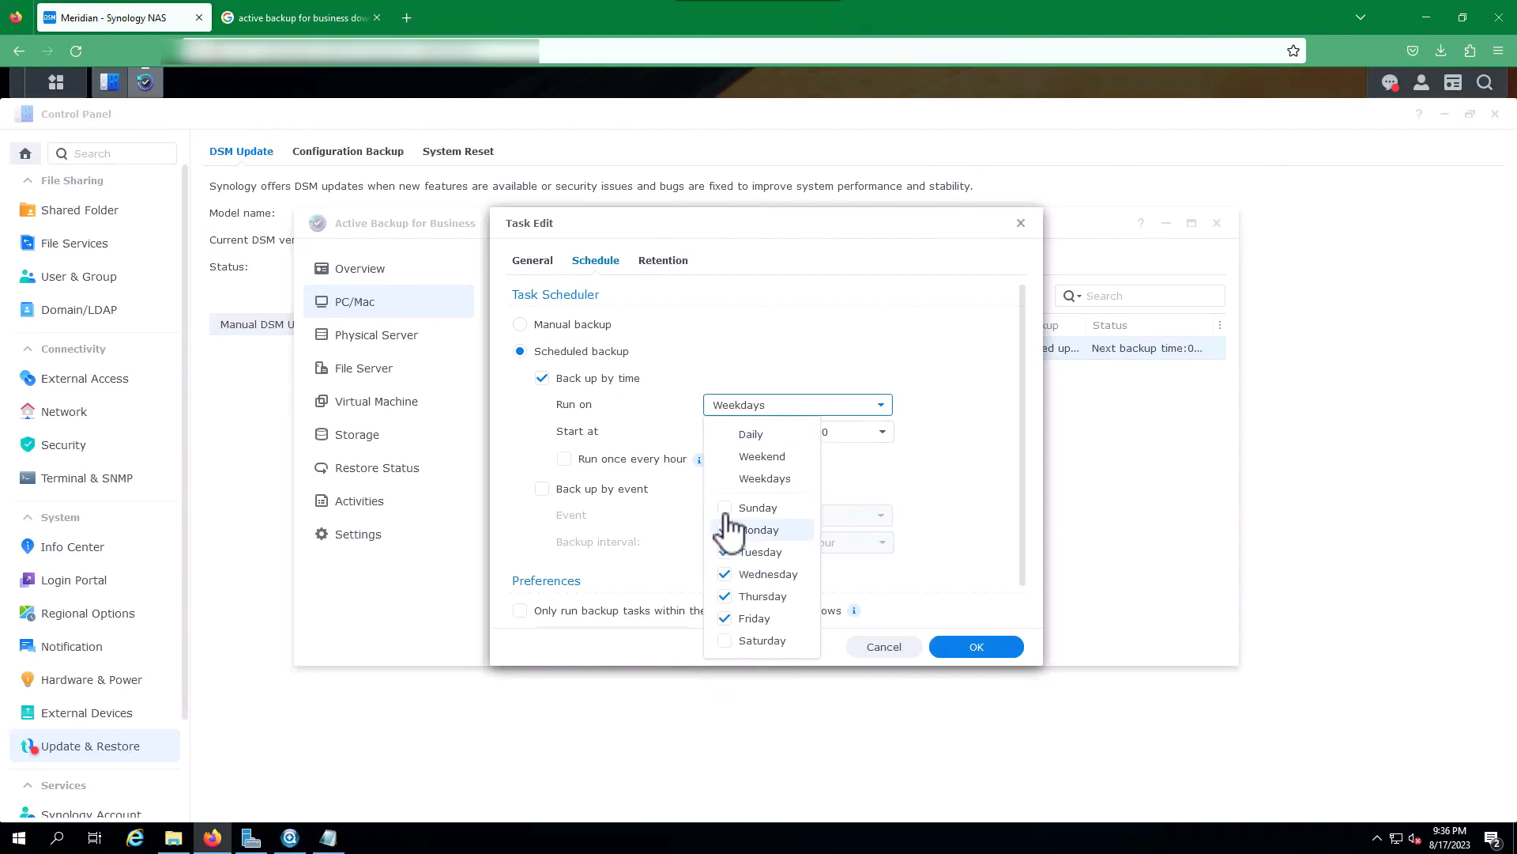
{"action": "left_click", "coordinate": [728, 641]}
{"action": "left_click", "coordinate": [932, 543]}
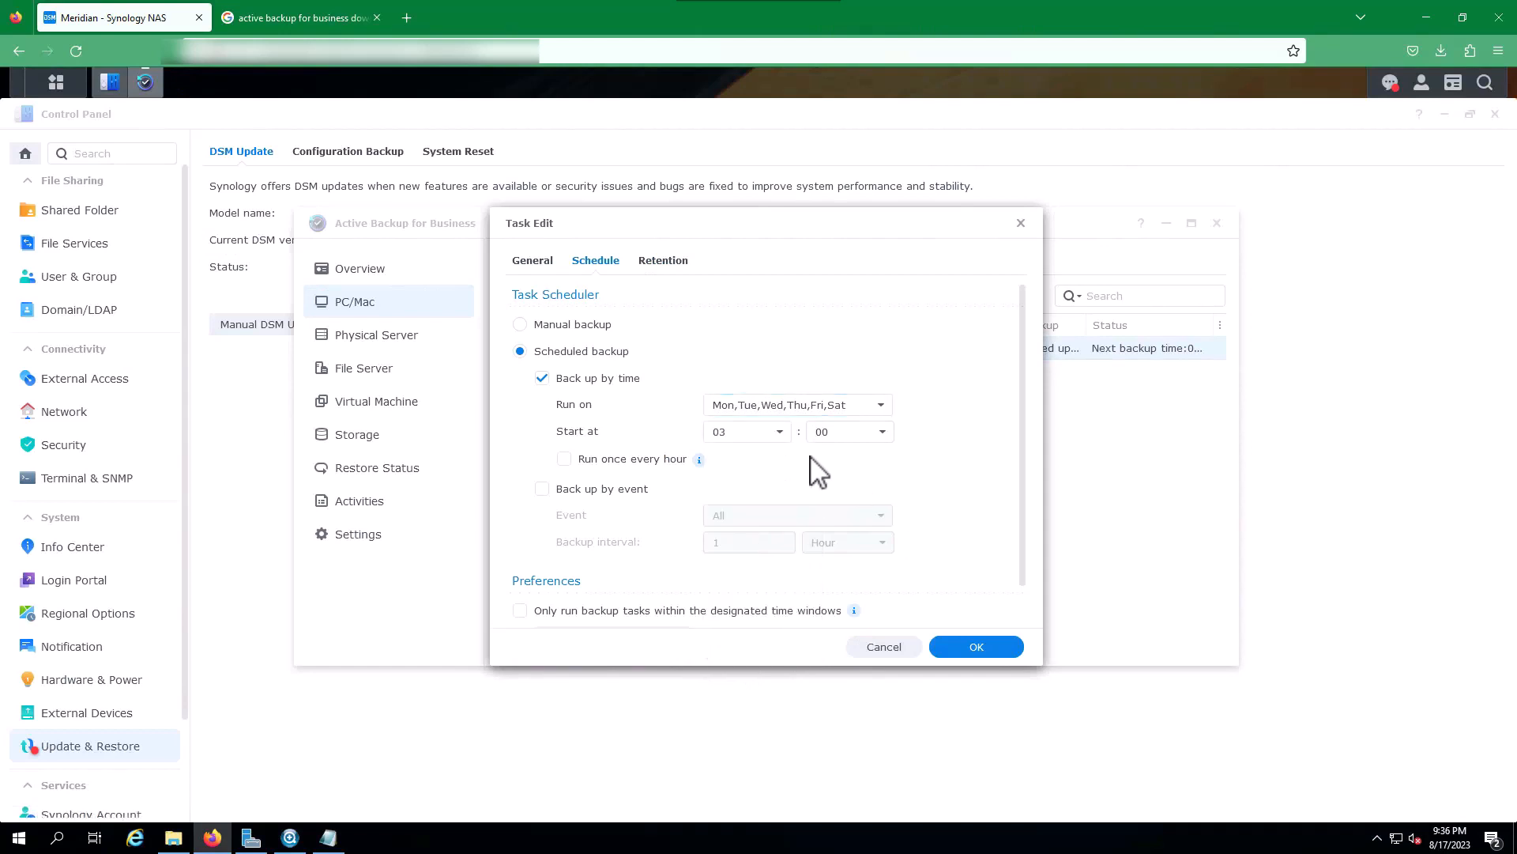
Set the scheduled backup's start time to 19:00 and check the remaining schedule options.
{"action": "left_click", "coordinate": [779, 433]}
{"action": "scroll", "coordinate": [774, 569], "scroll_direction": "down", "scroll_amount": 3}
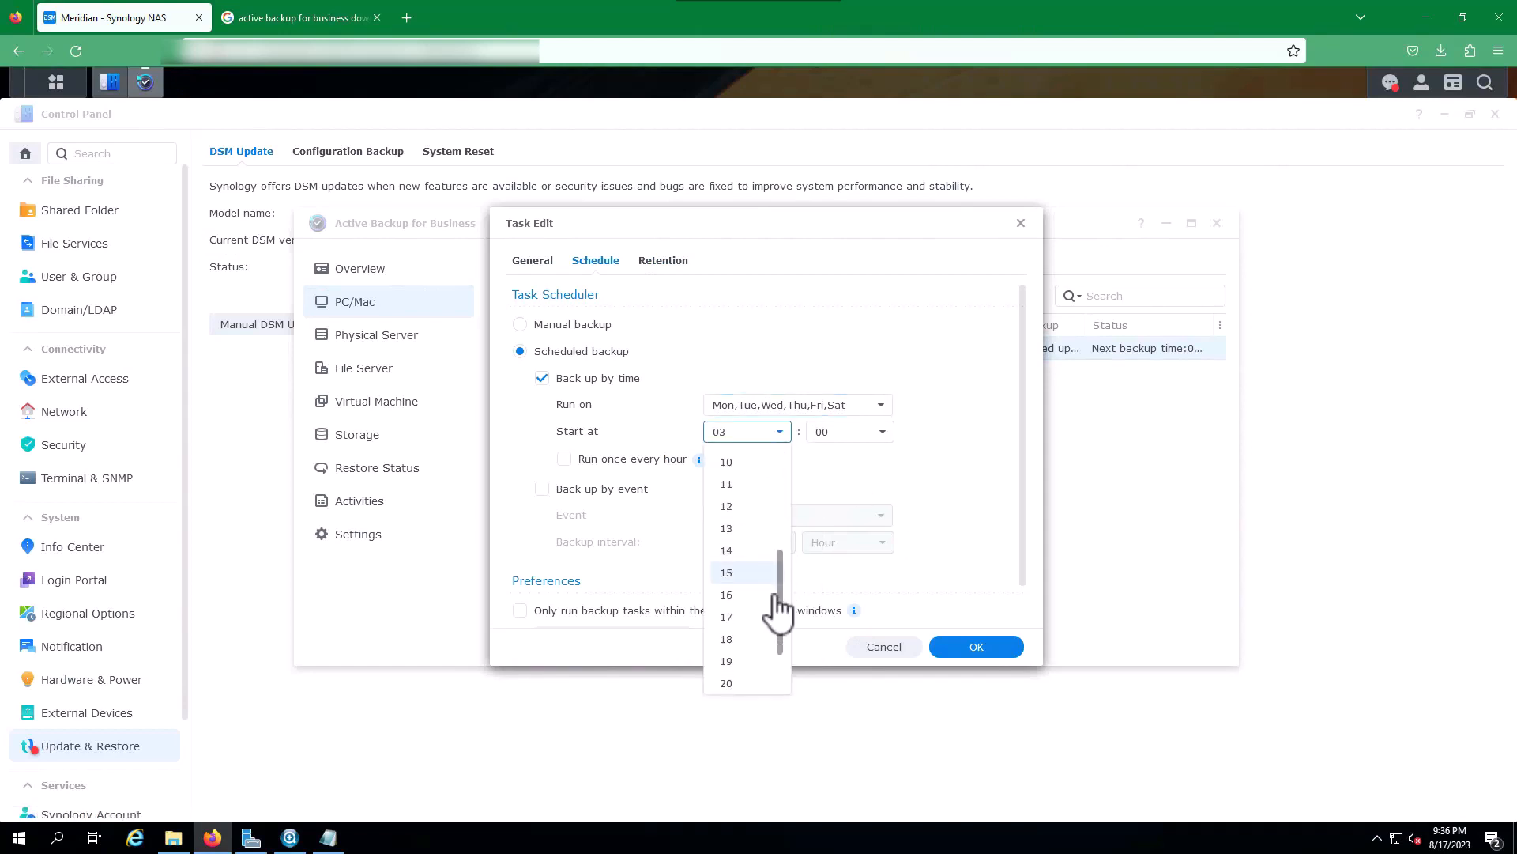
{"action": "left_click", "coordinate": [747, 660]}
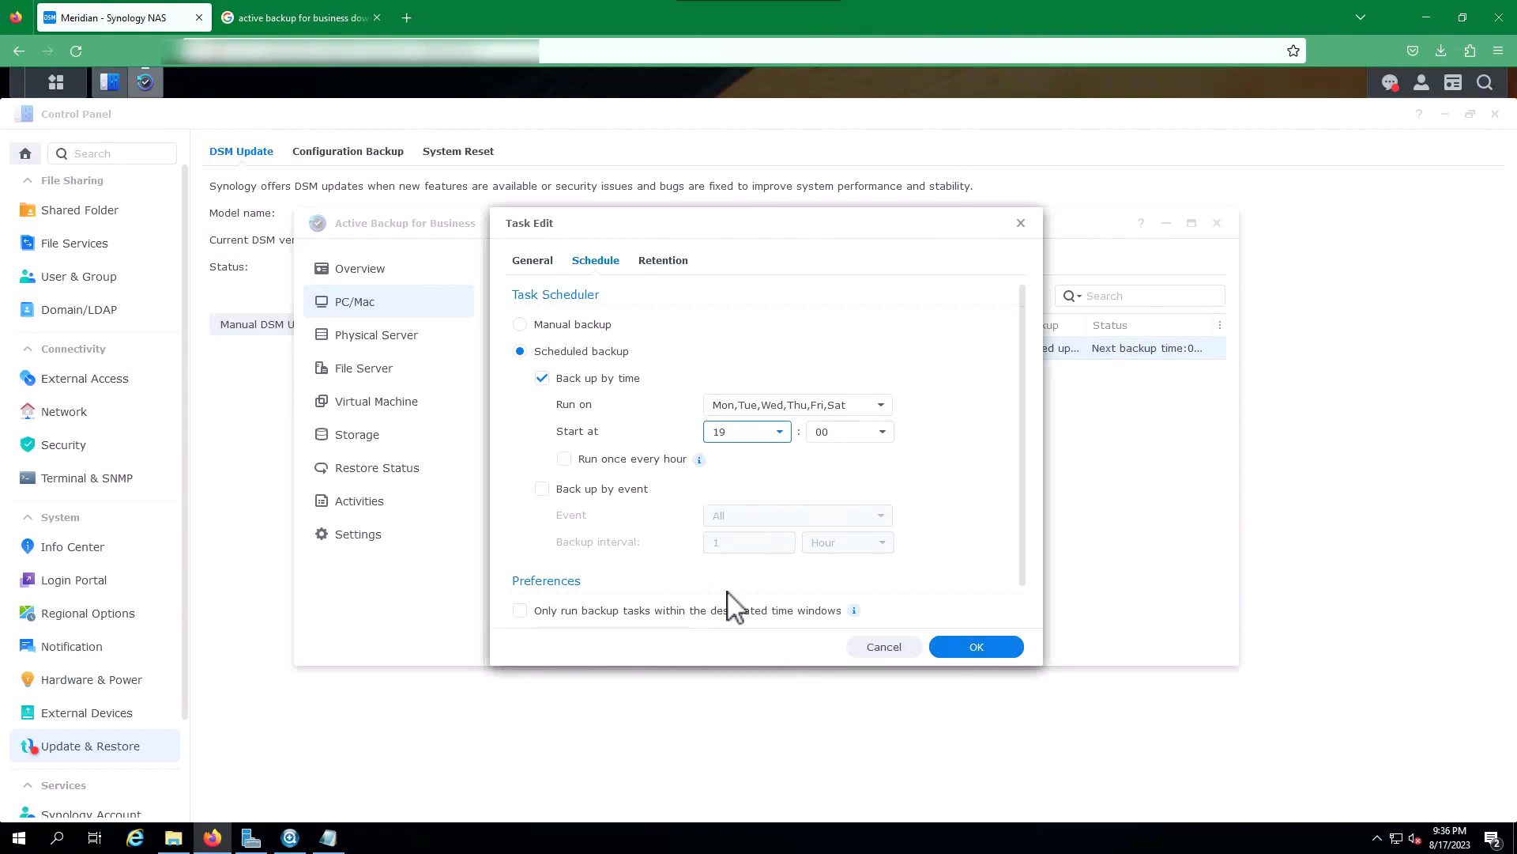
{"action": "scroll", "coordinate": [728, 603], "scroll_direction": "down", "scroll_amount": 1}
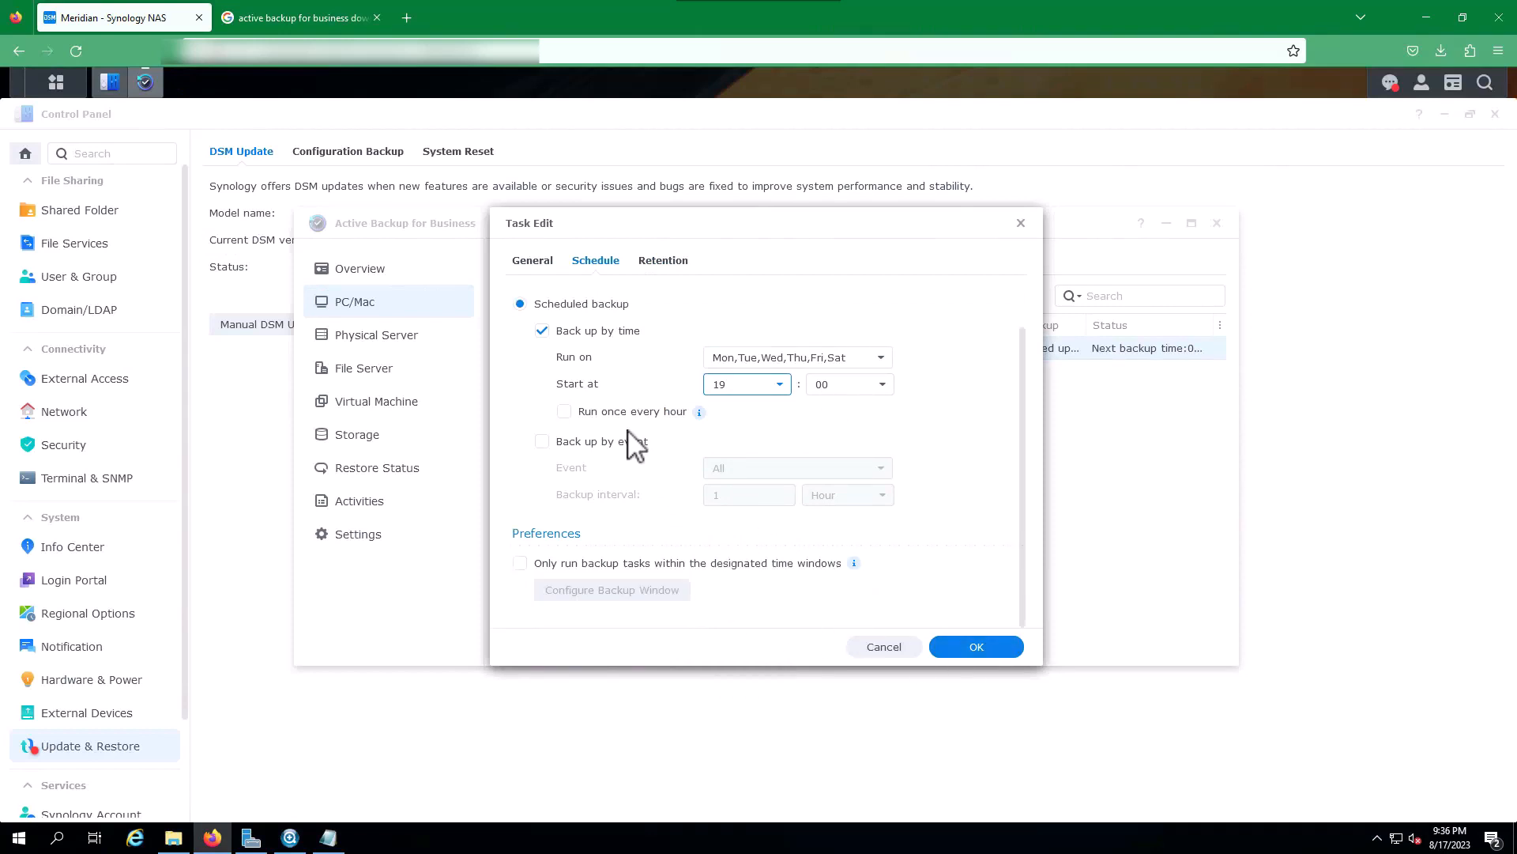
{"action": "scroll", "coordinate": [636, 447], "scroll_direction": "up", "scroll_amount": 1}
Enable the retention policy with 20 latest versions to keep and save the edited task.
{"action": "left_click", "coordinate": [664, 267]}
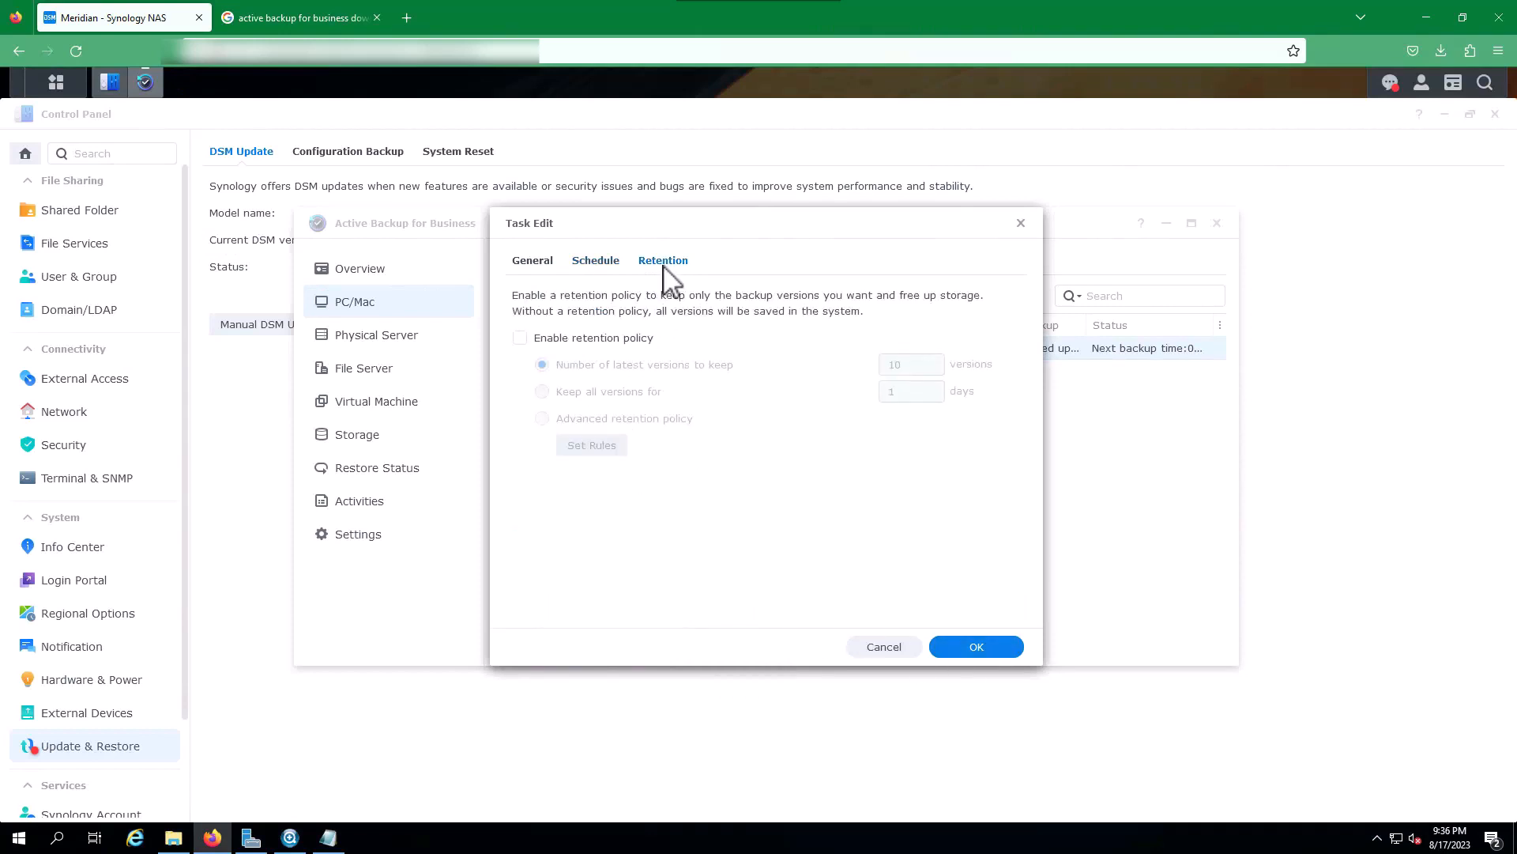
{"action": "left_click", "coordinate": [598, 338]}
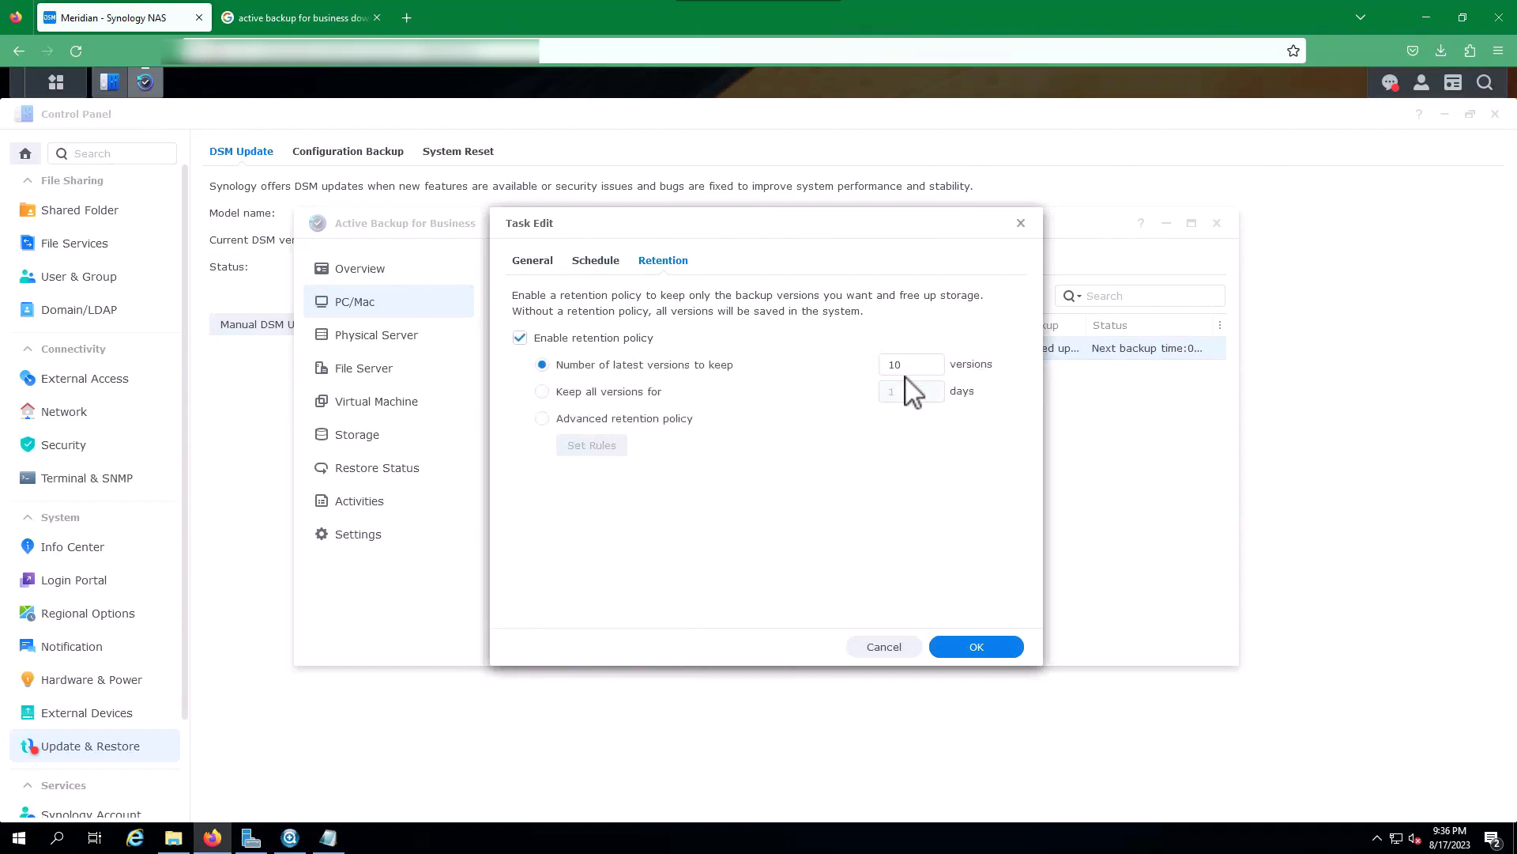
{"action": "left_click", "coordinate": [879, 364]}
{"action": "type", "text": "20"}
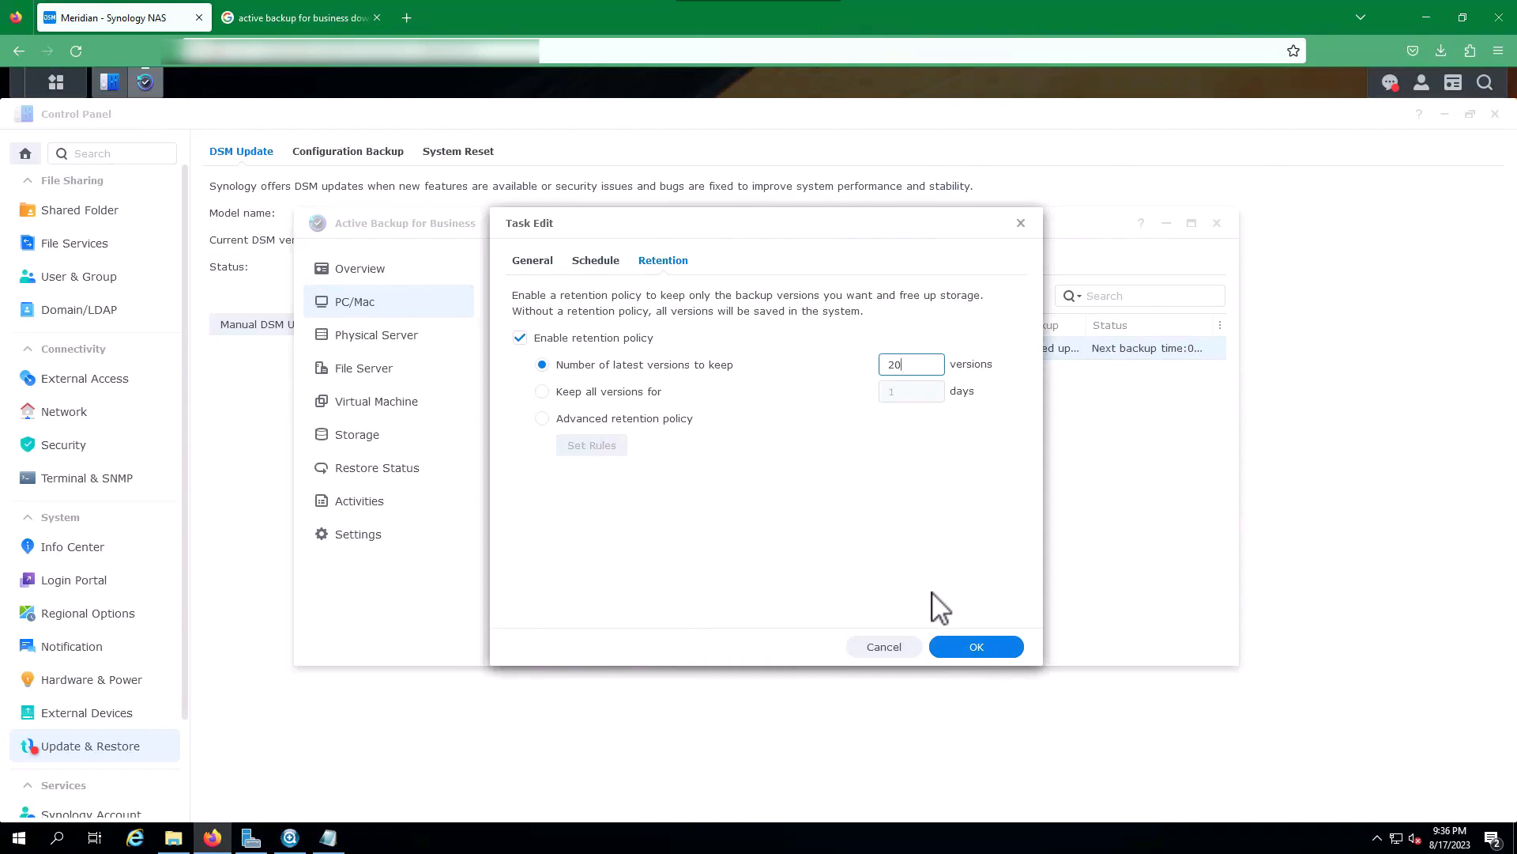
{"action": "left_click", "coordinate": [974, 651]}
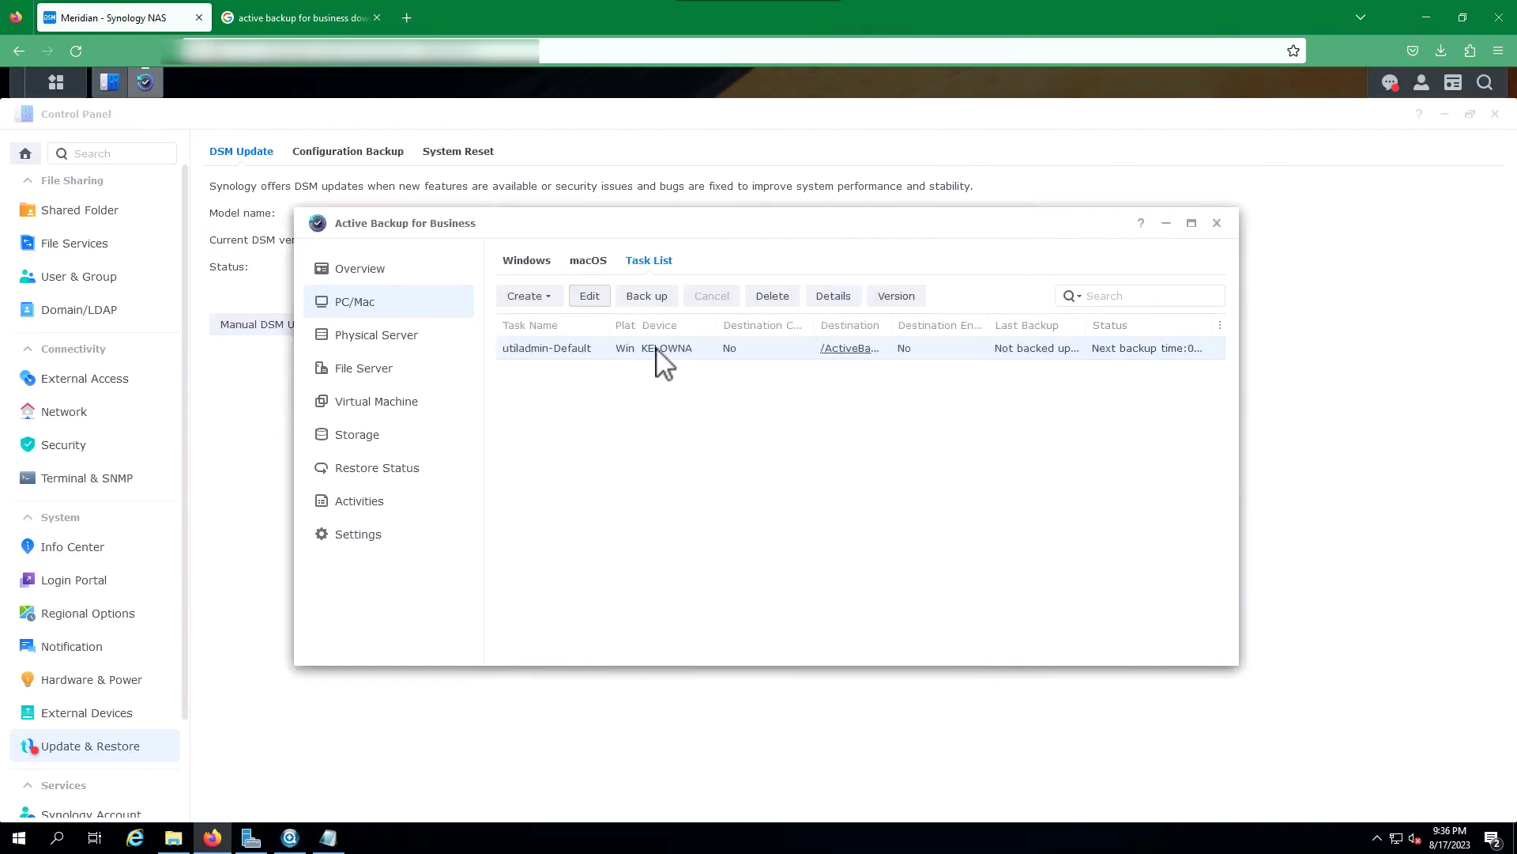
Run the default backup task immediately and reposition the Active Backup for Business window.
{"action": "left_click", "coordinate": [649, 299]}
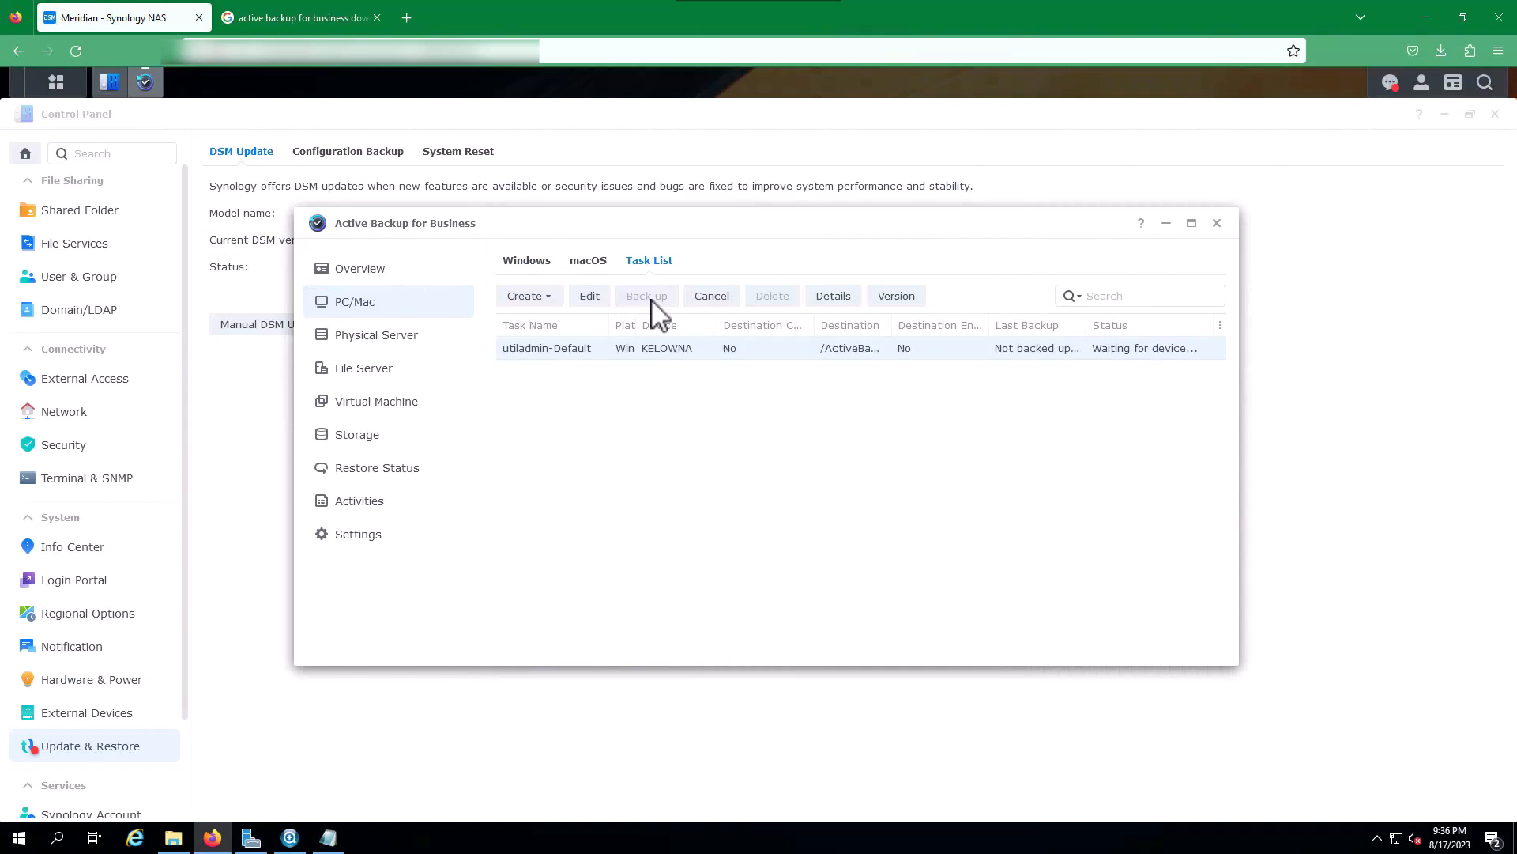
{"action": "left_click_drag", "start_coordinate": [847, 220], "coordinate": [761, 237]}
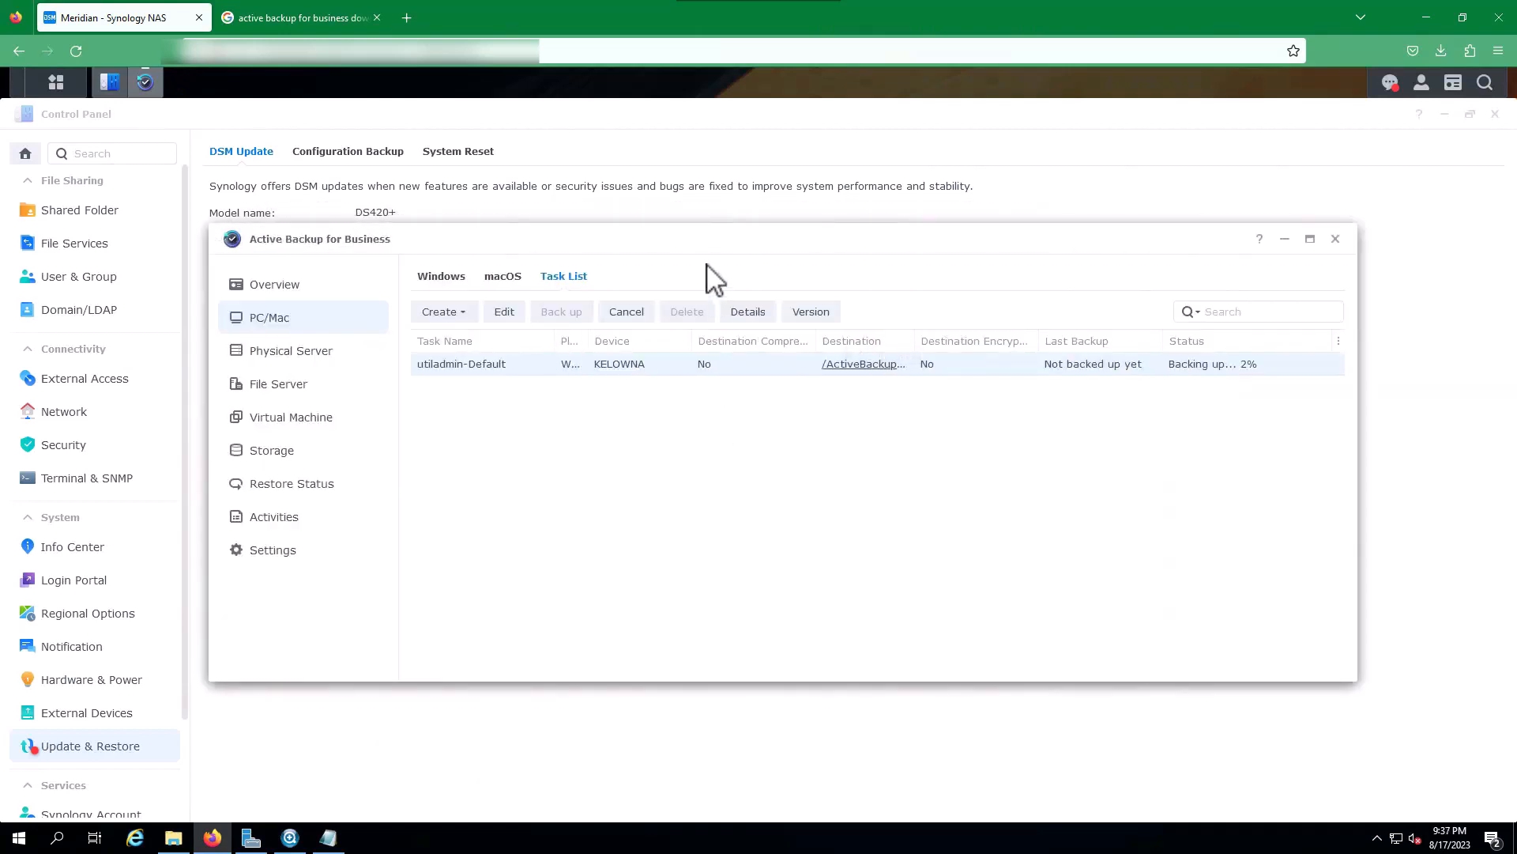